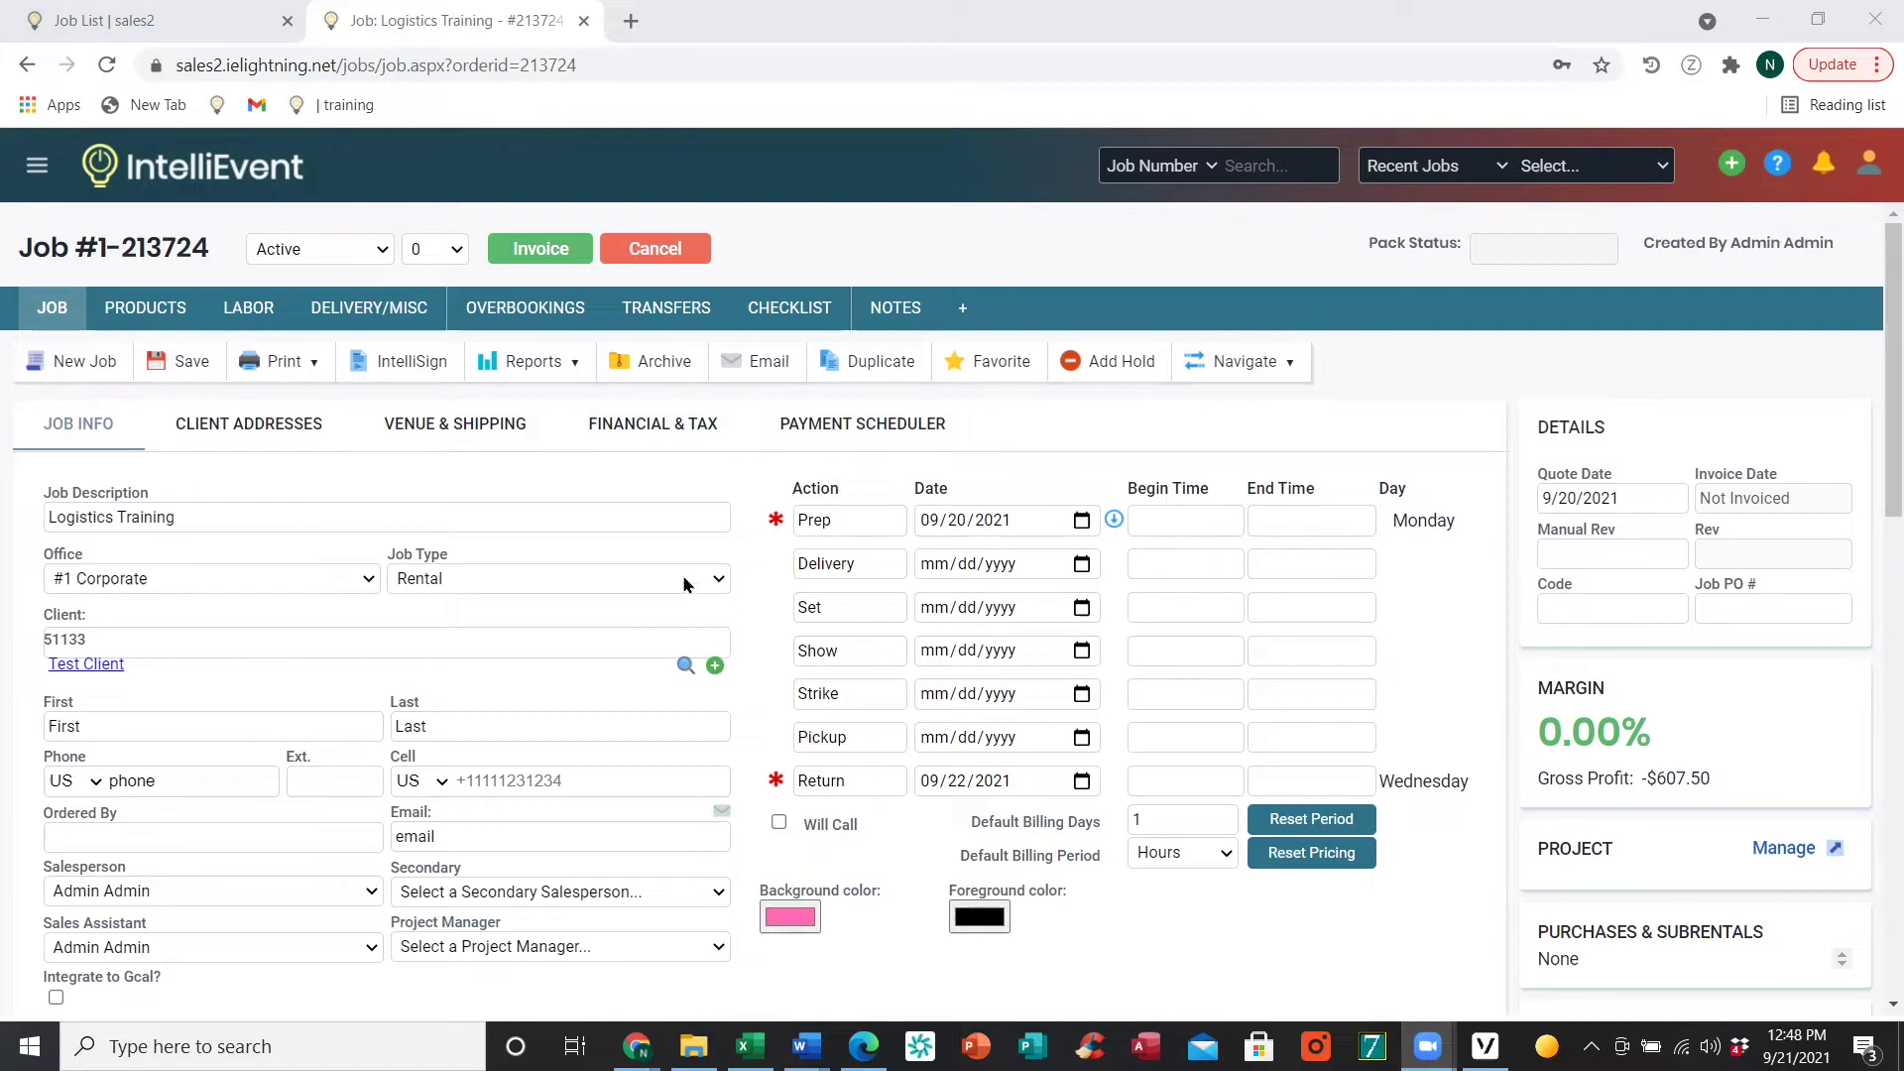
- Open the Logistics Manager from the Operations section
left_click(36, 167)
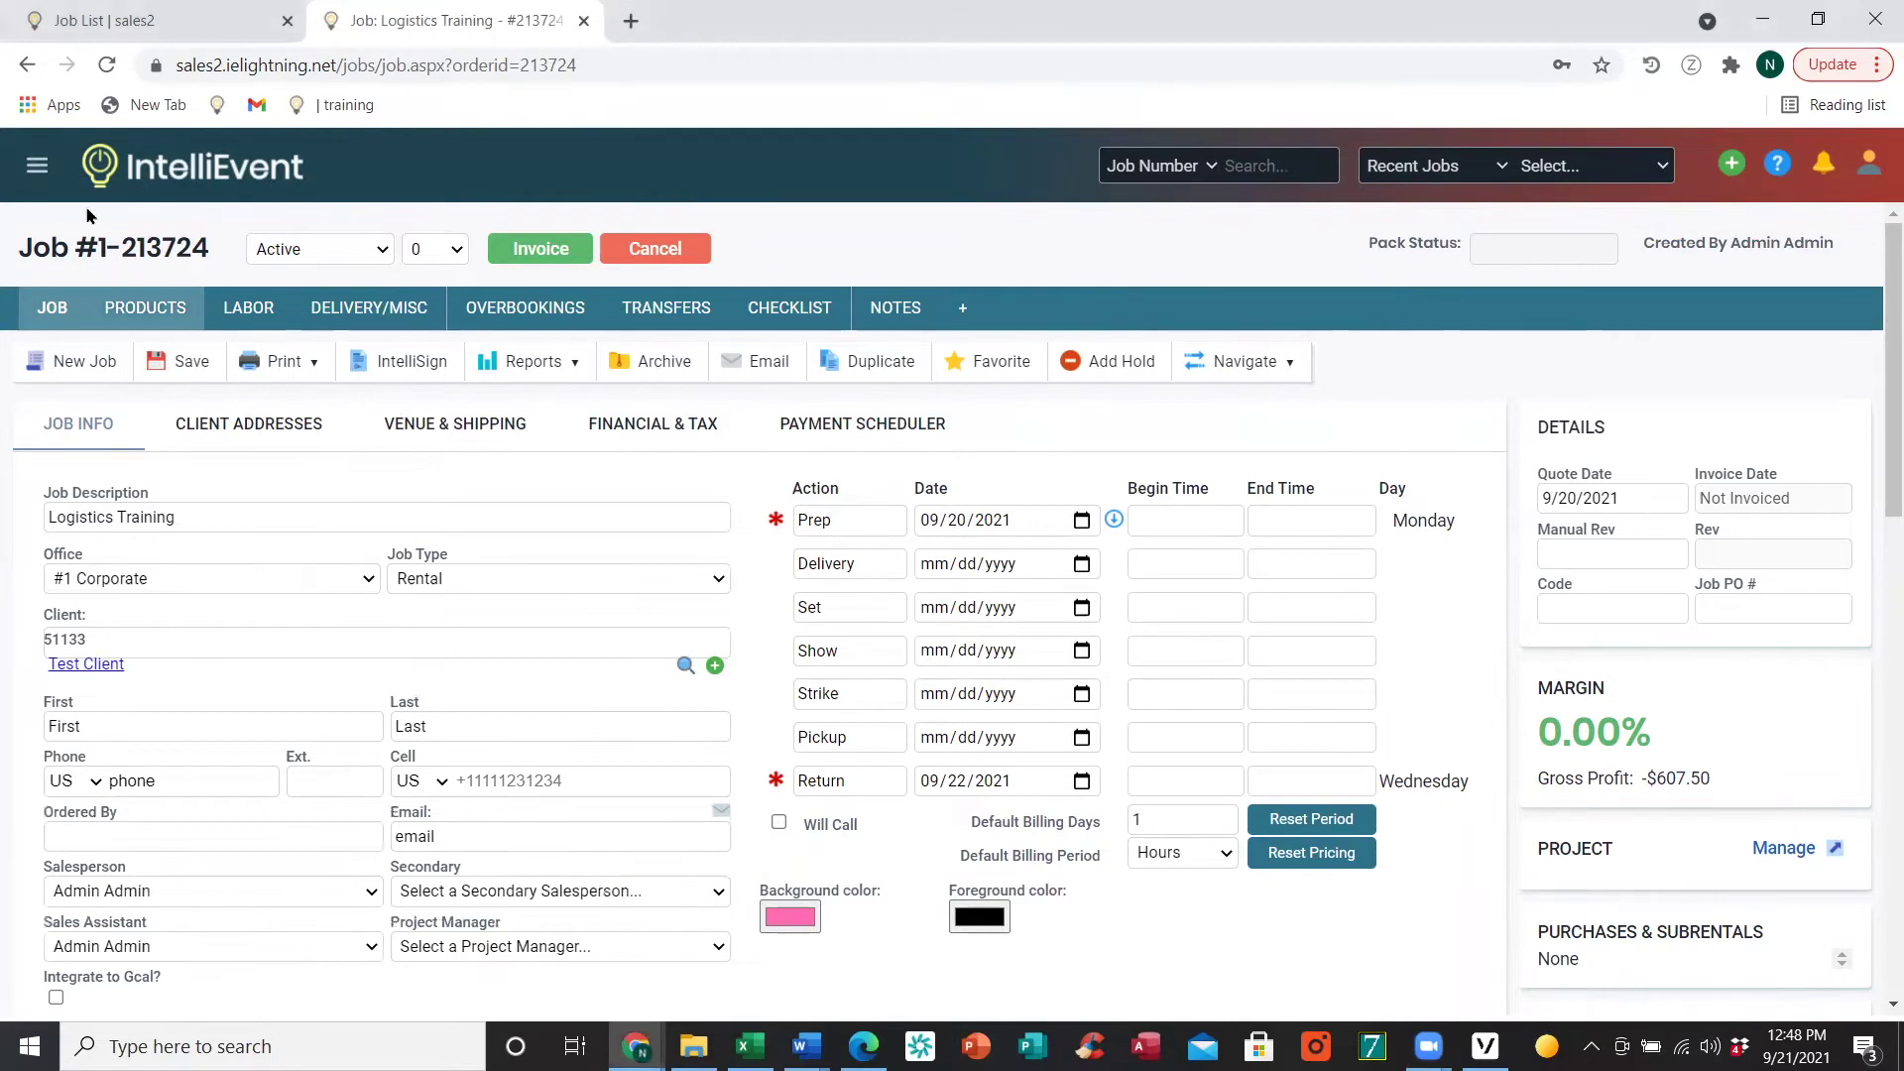
left_click(37, 167)
left_click(94, 477)
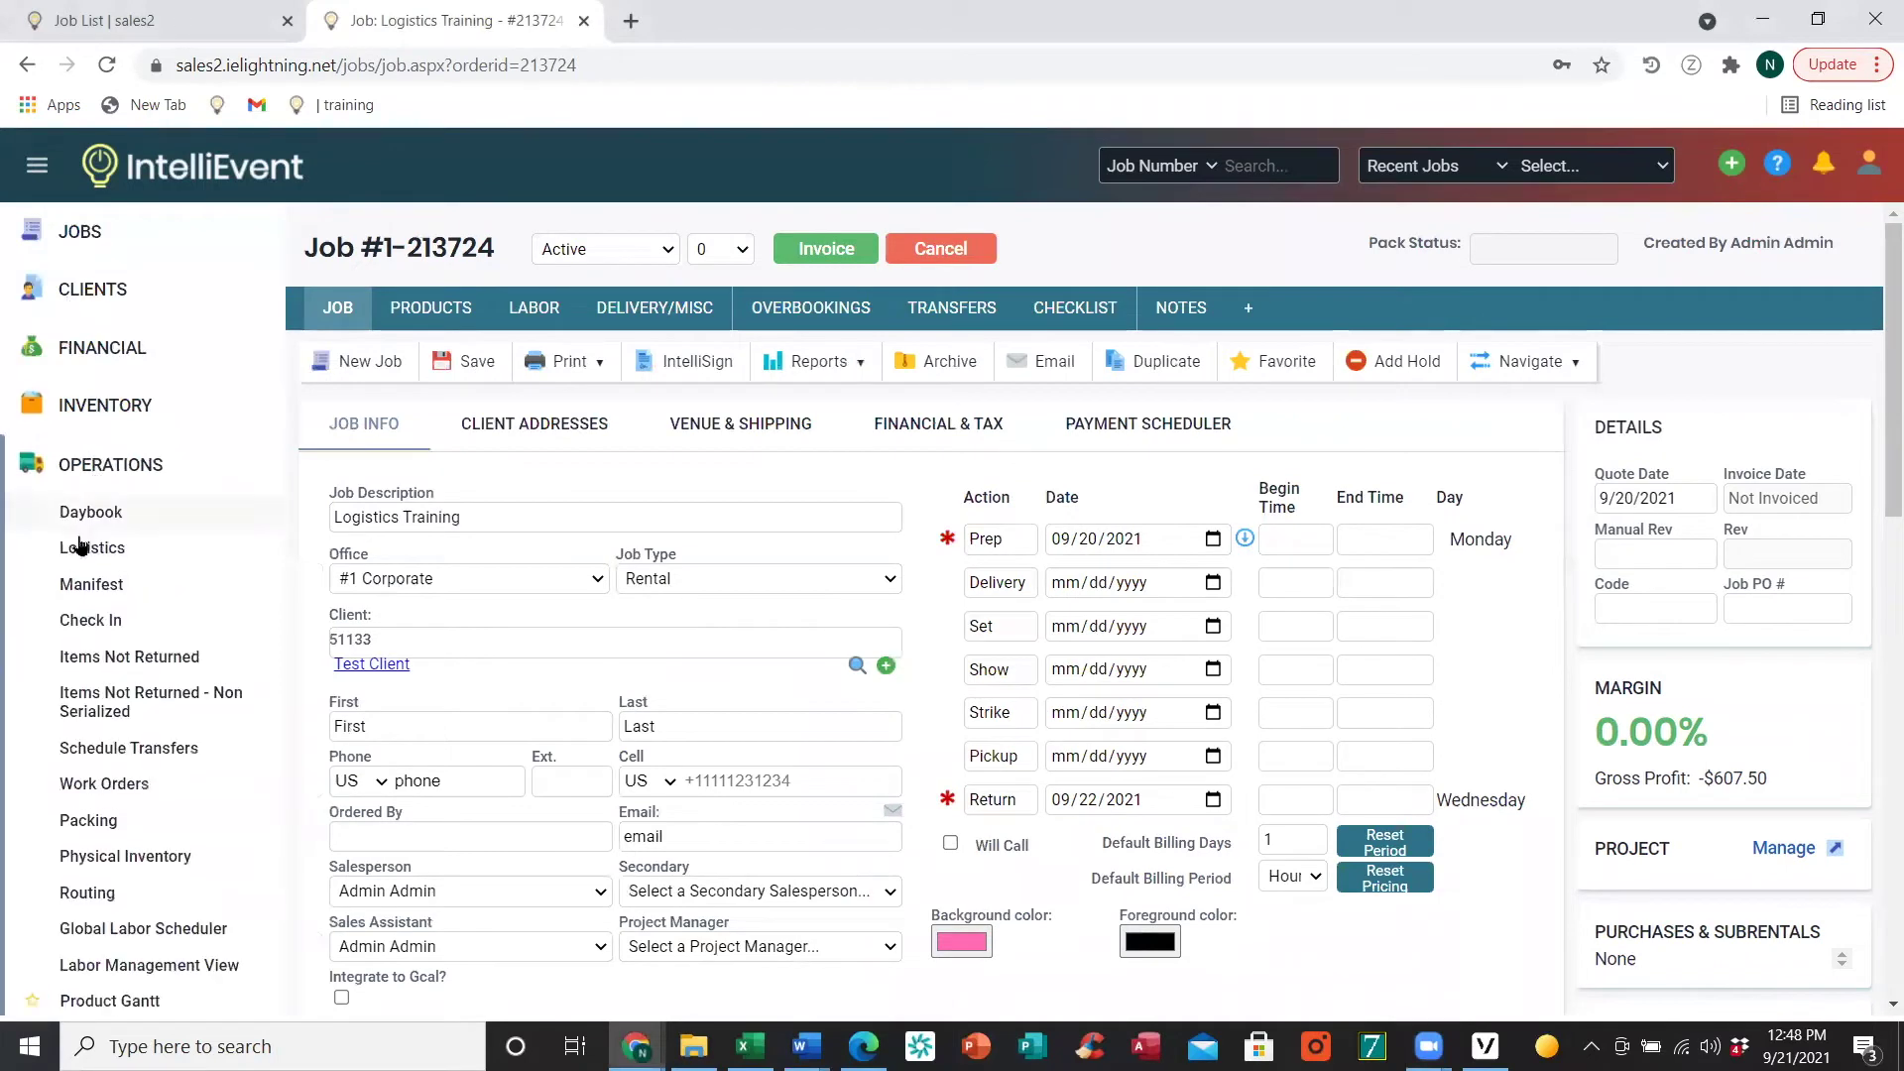
left_click(81, 550)
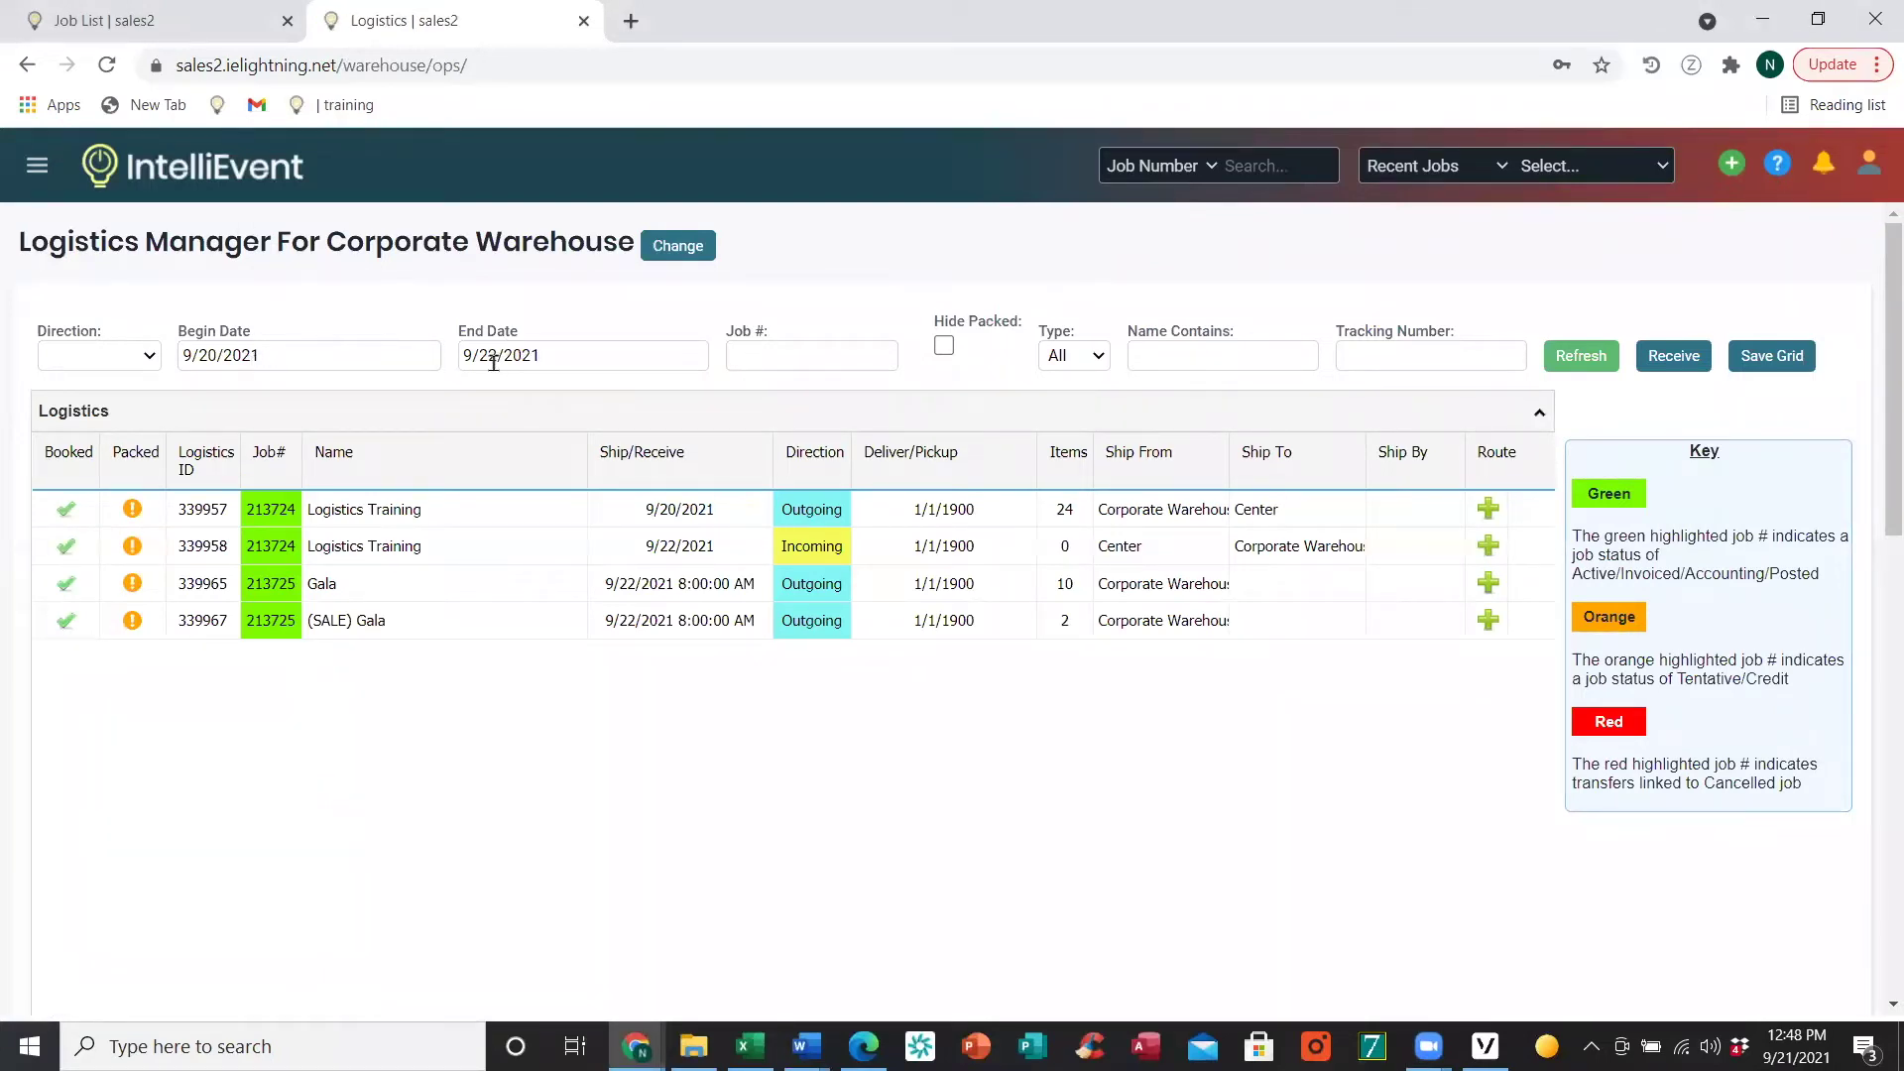
- Look over the logistics list's job number, type, name, tracking number and direction filters without applying any
left_click(804, 367)
left_click(1059, 359)
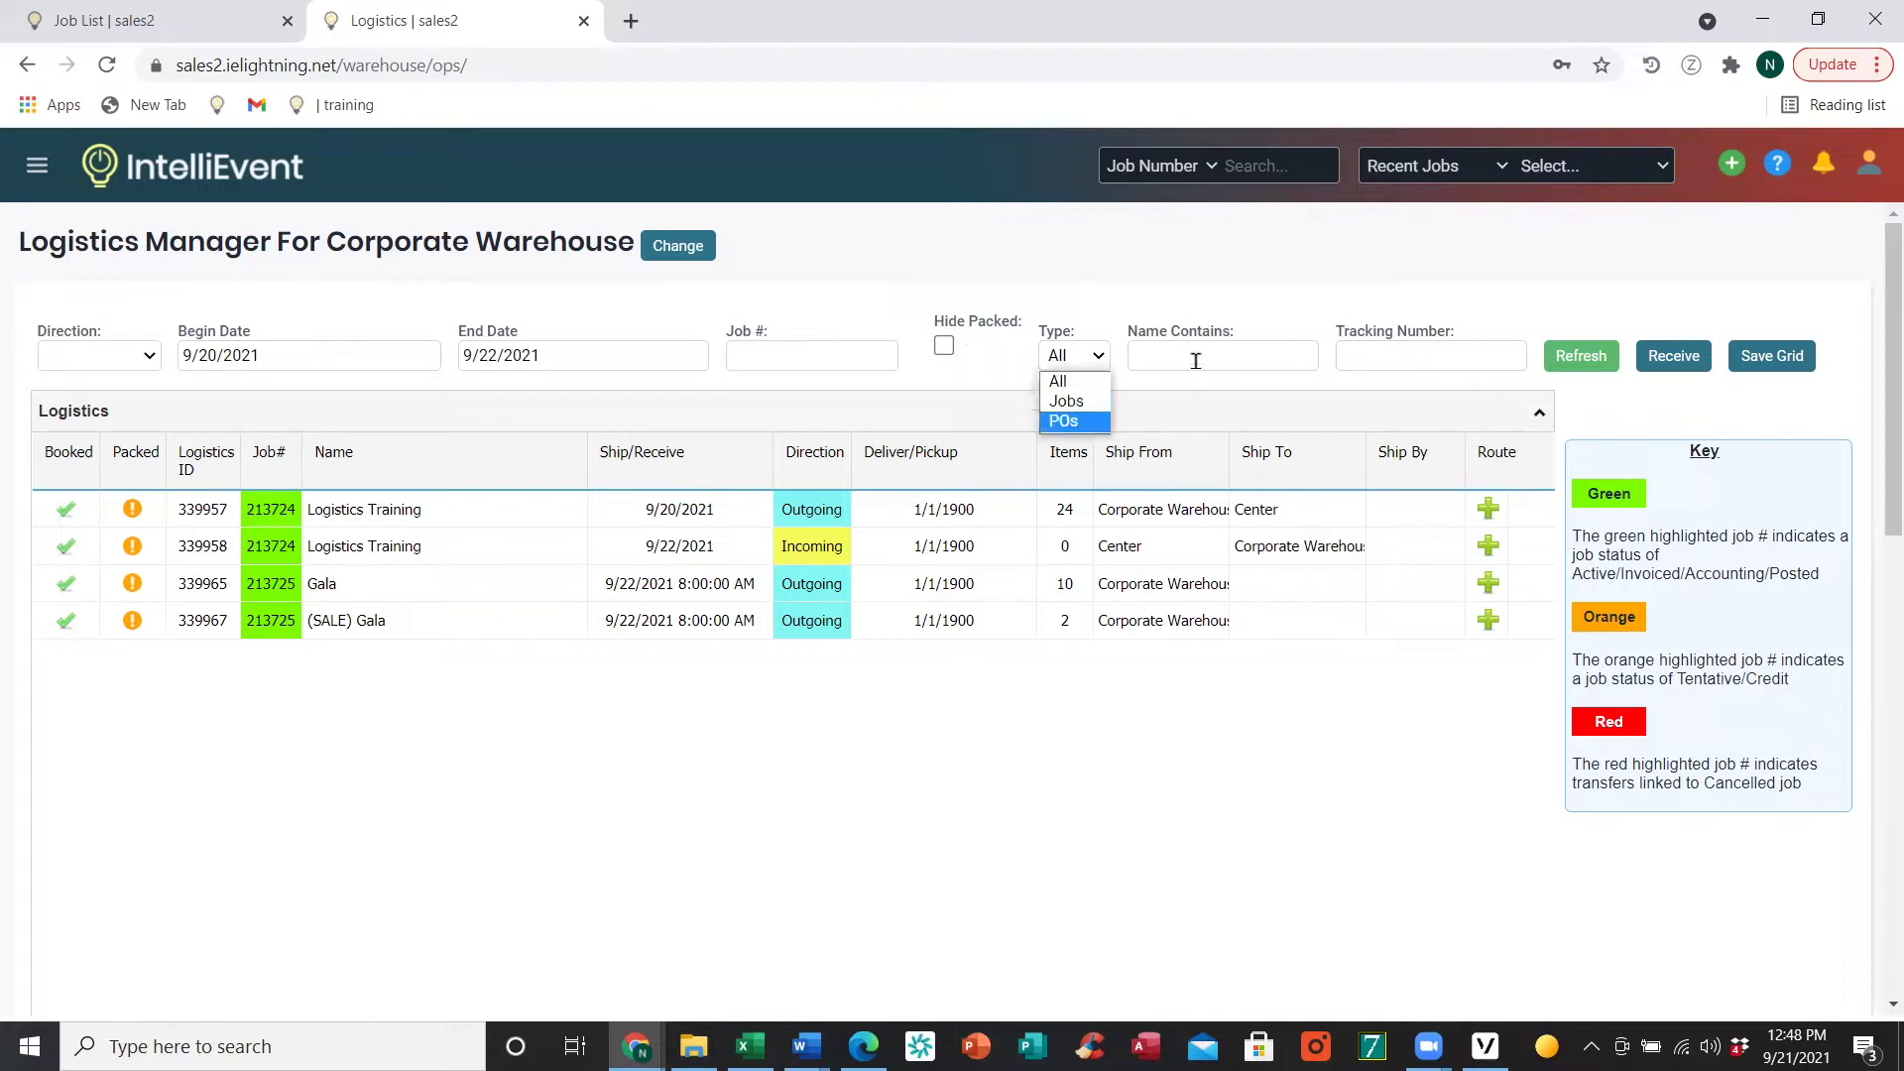
left_click(1197, 359)
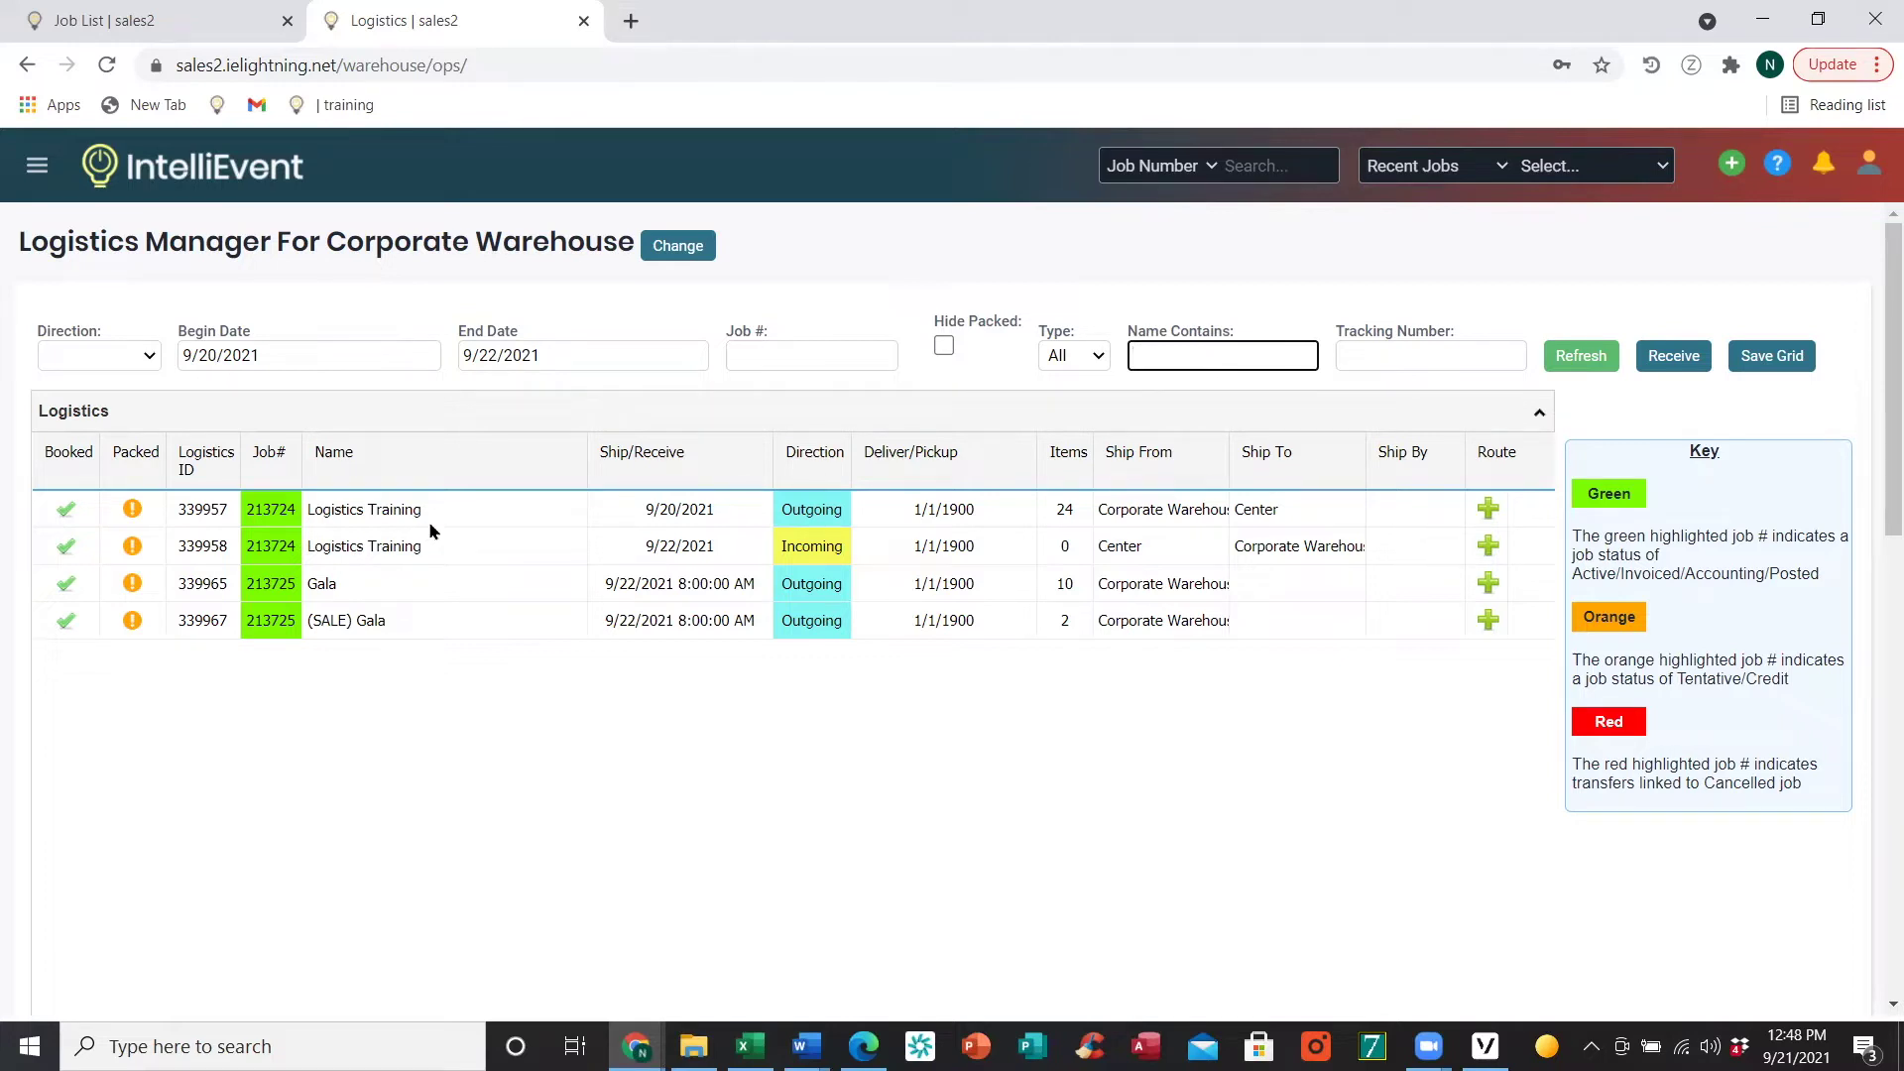
left_click(1401, 360)
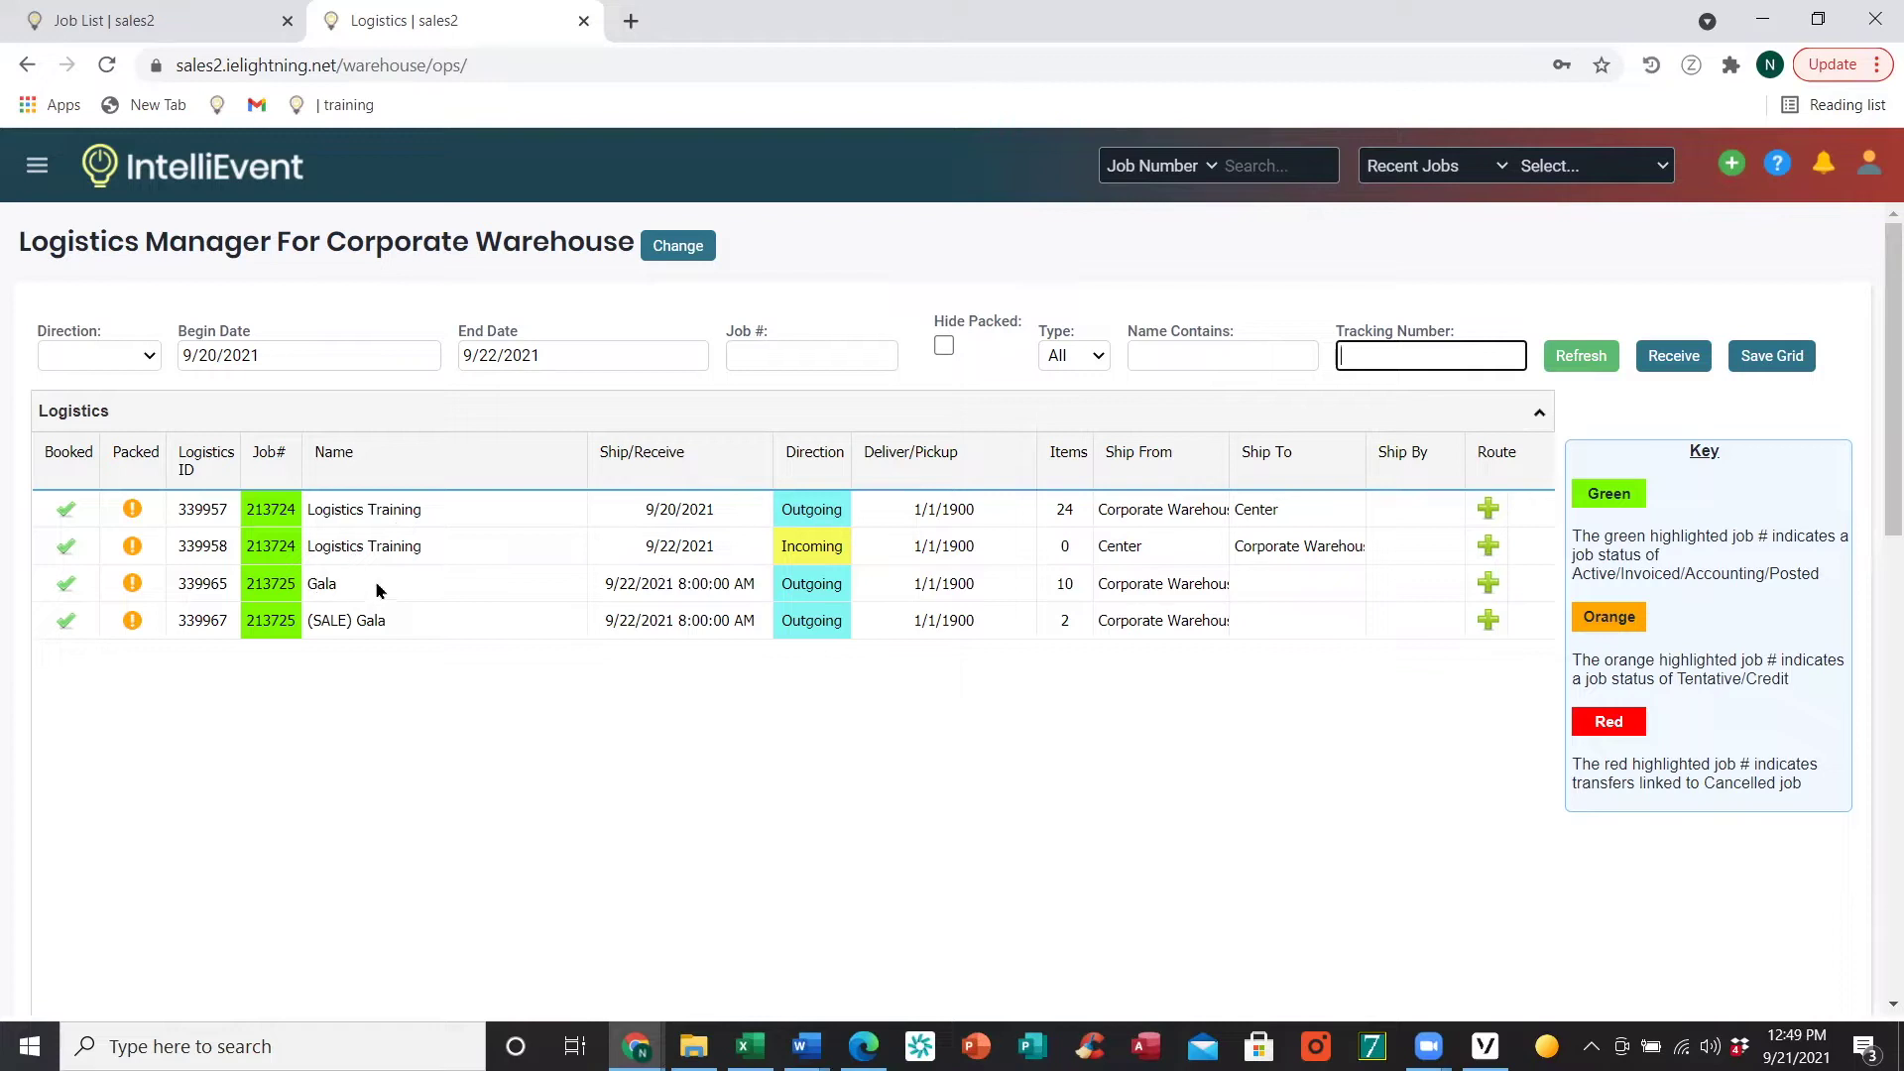
left_click(107, 359)
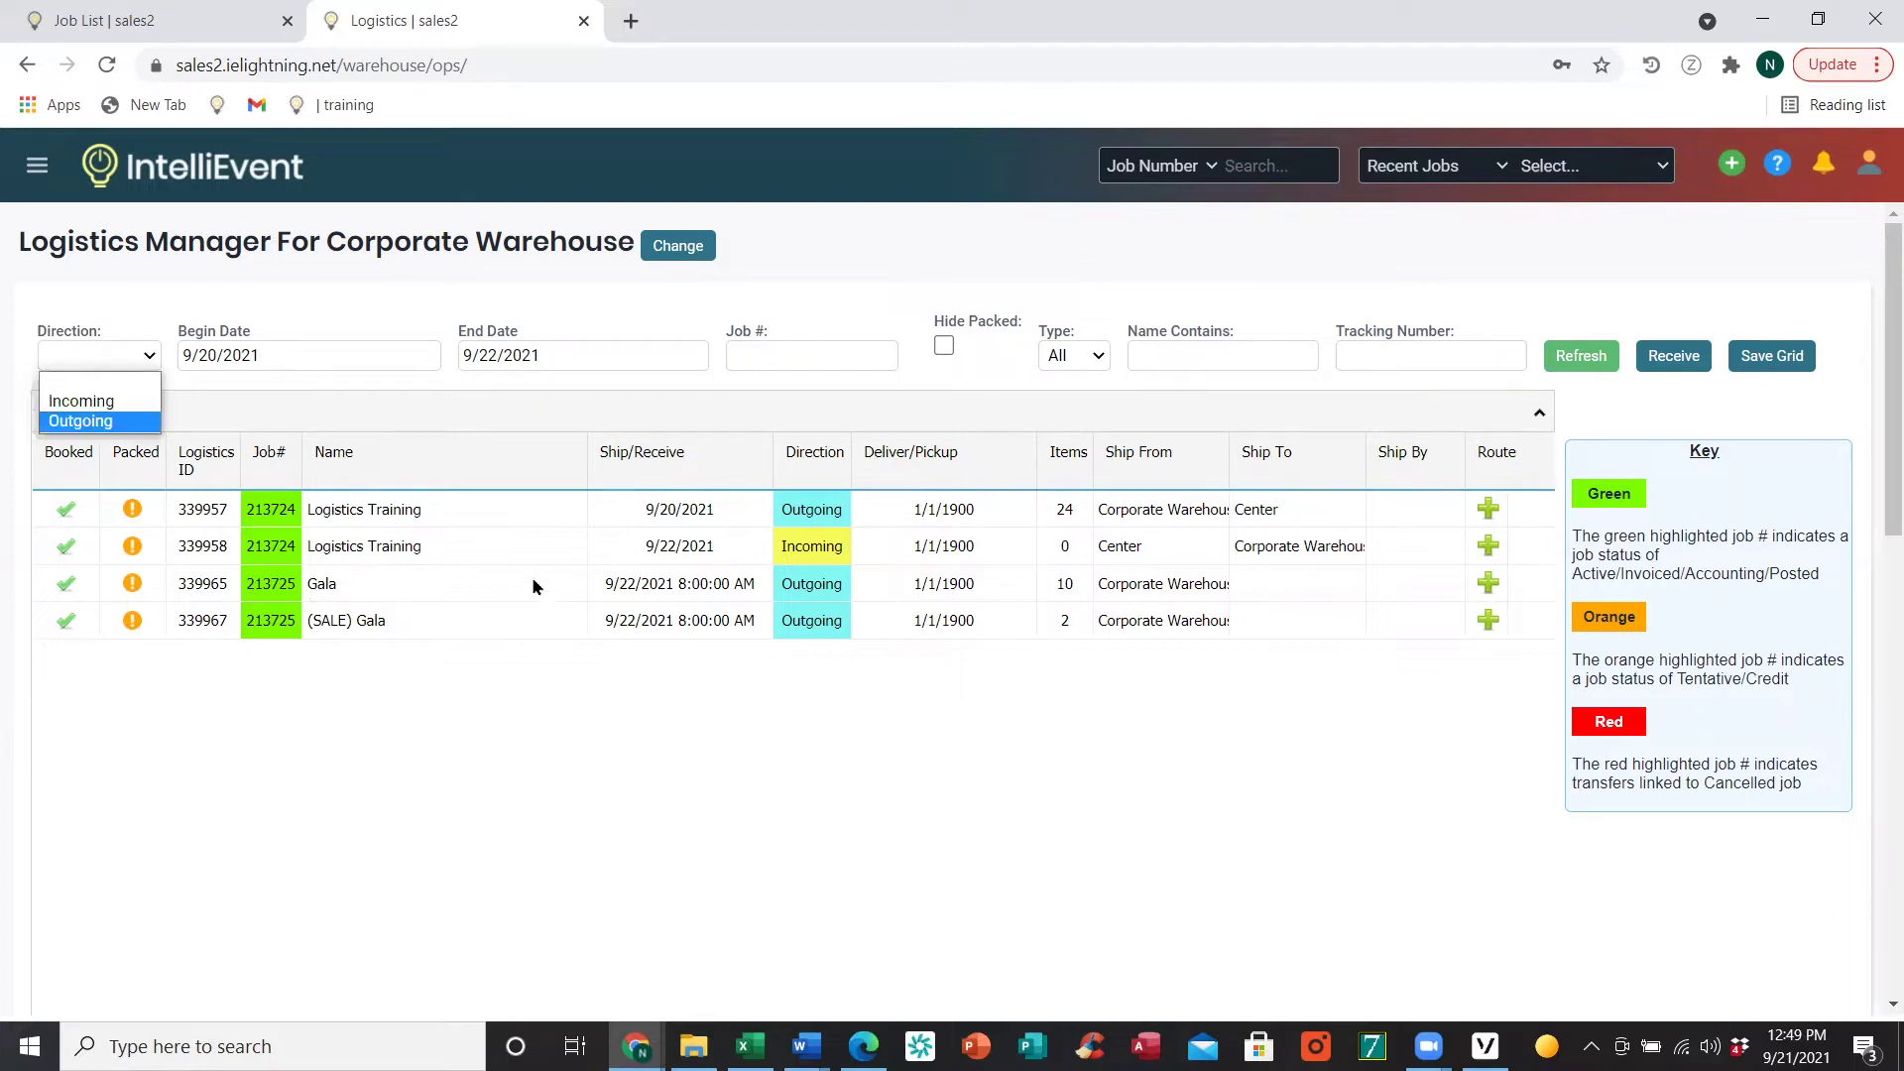
left_click(908, 261)
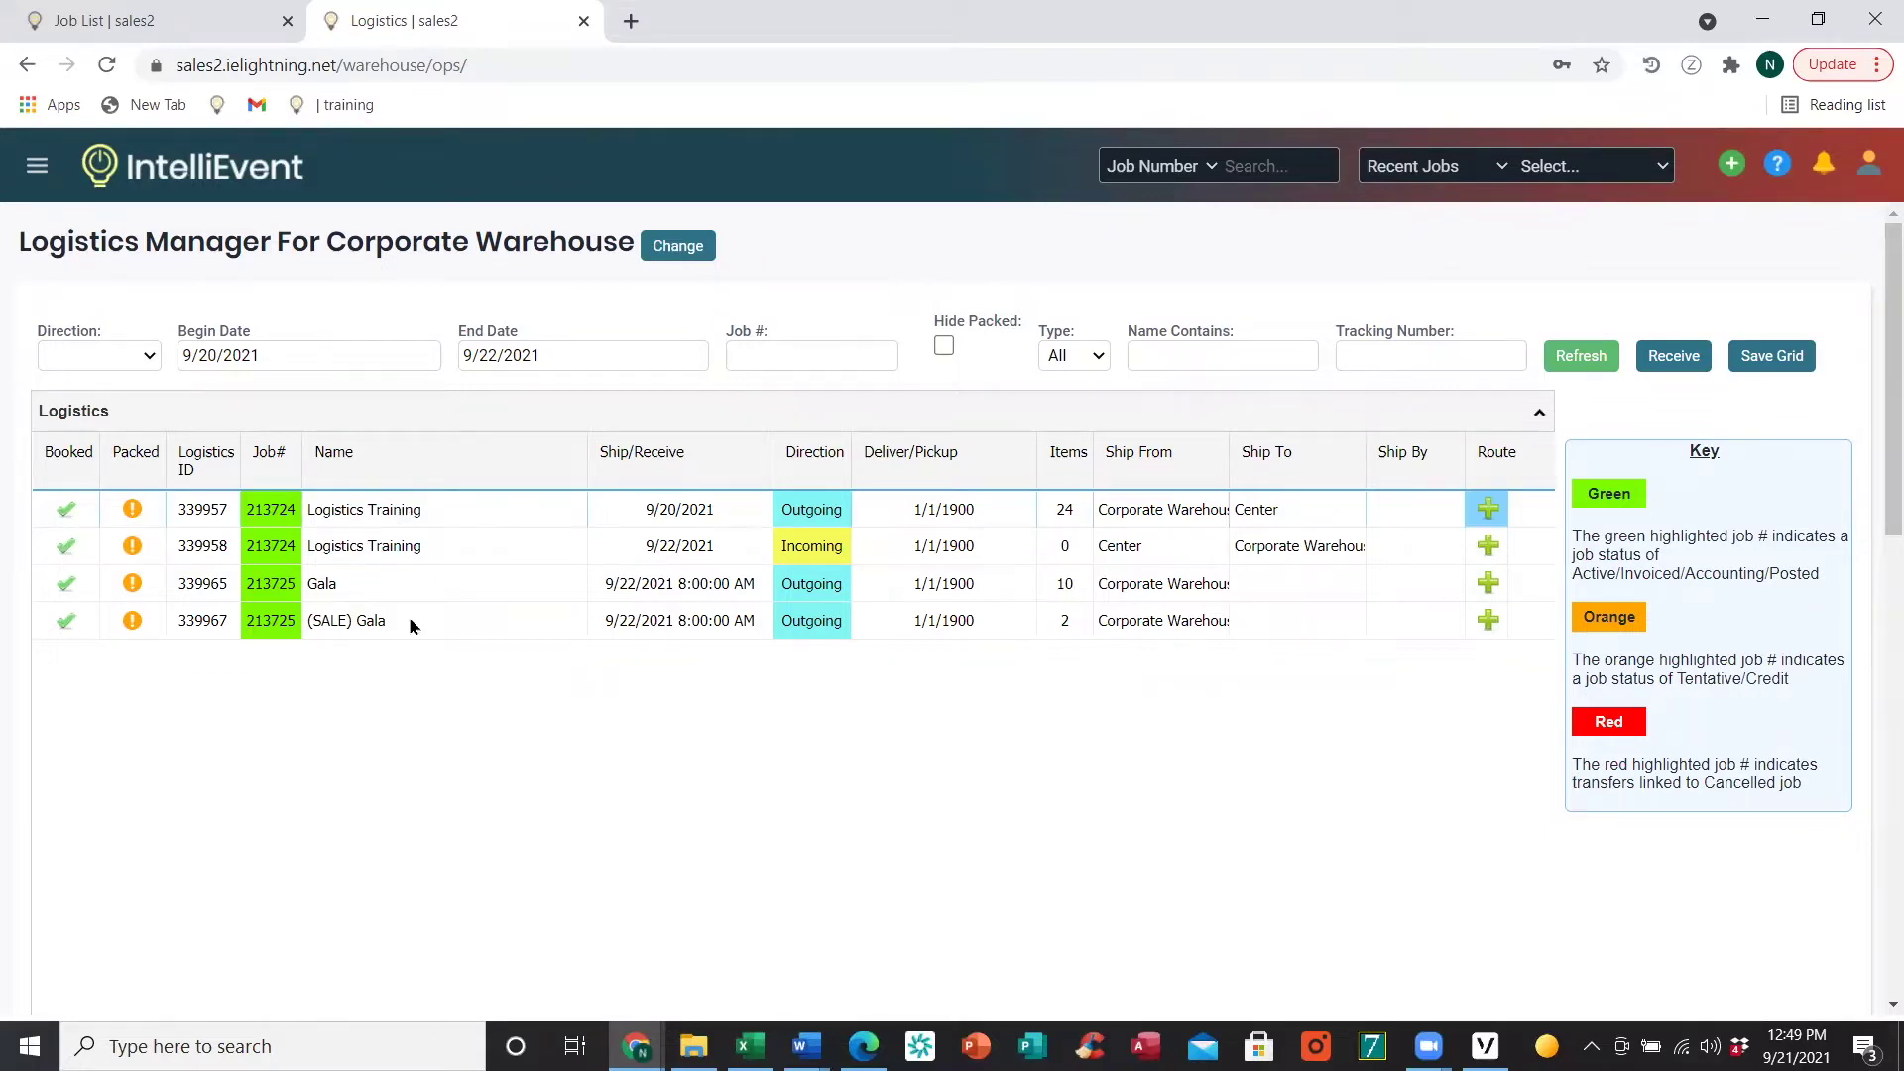
- Open the check-out for the outgoing Logistics Training plan and switch to the upgraded checkout page
scroll(283, 962, "down", 6)
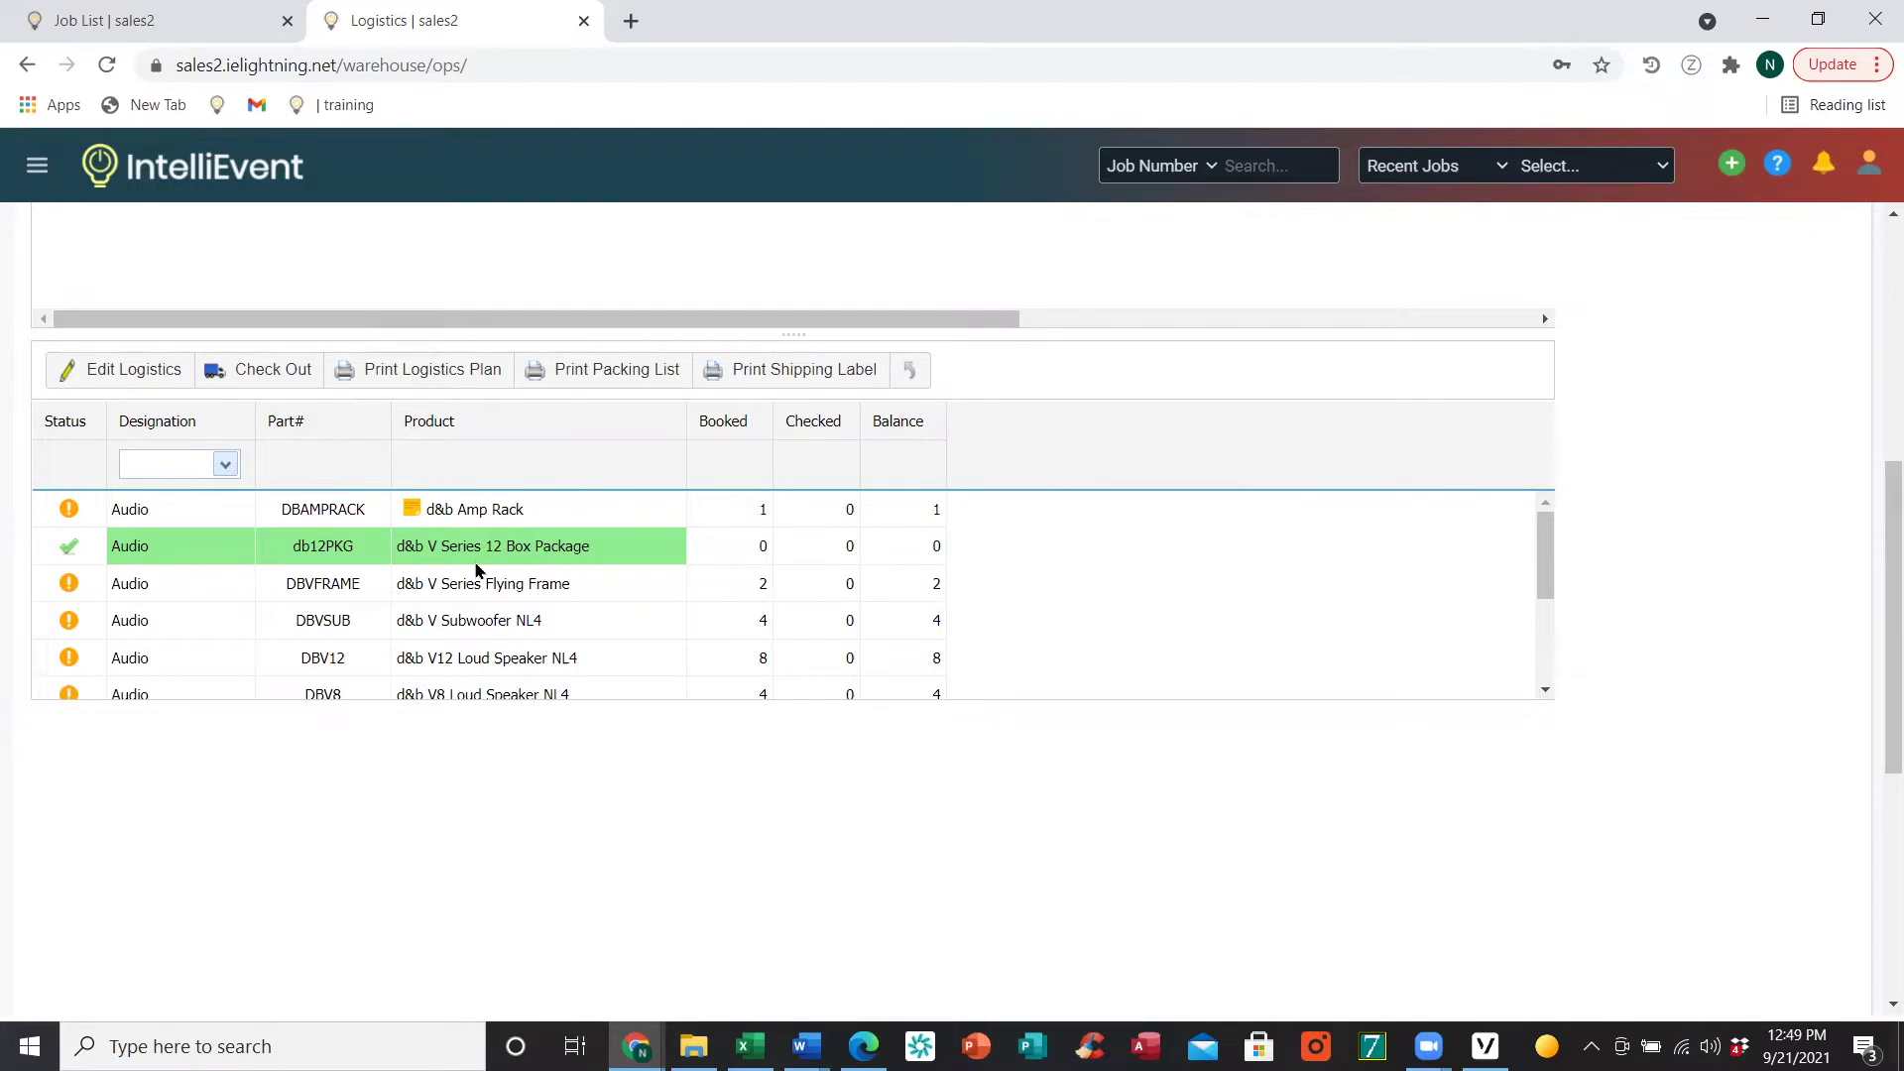
scroll(476, 560, "up", 6)
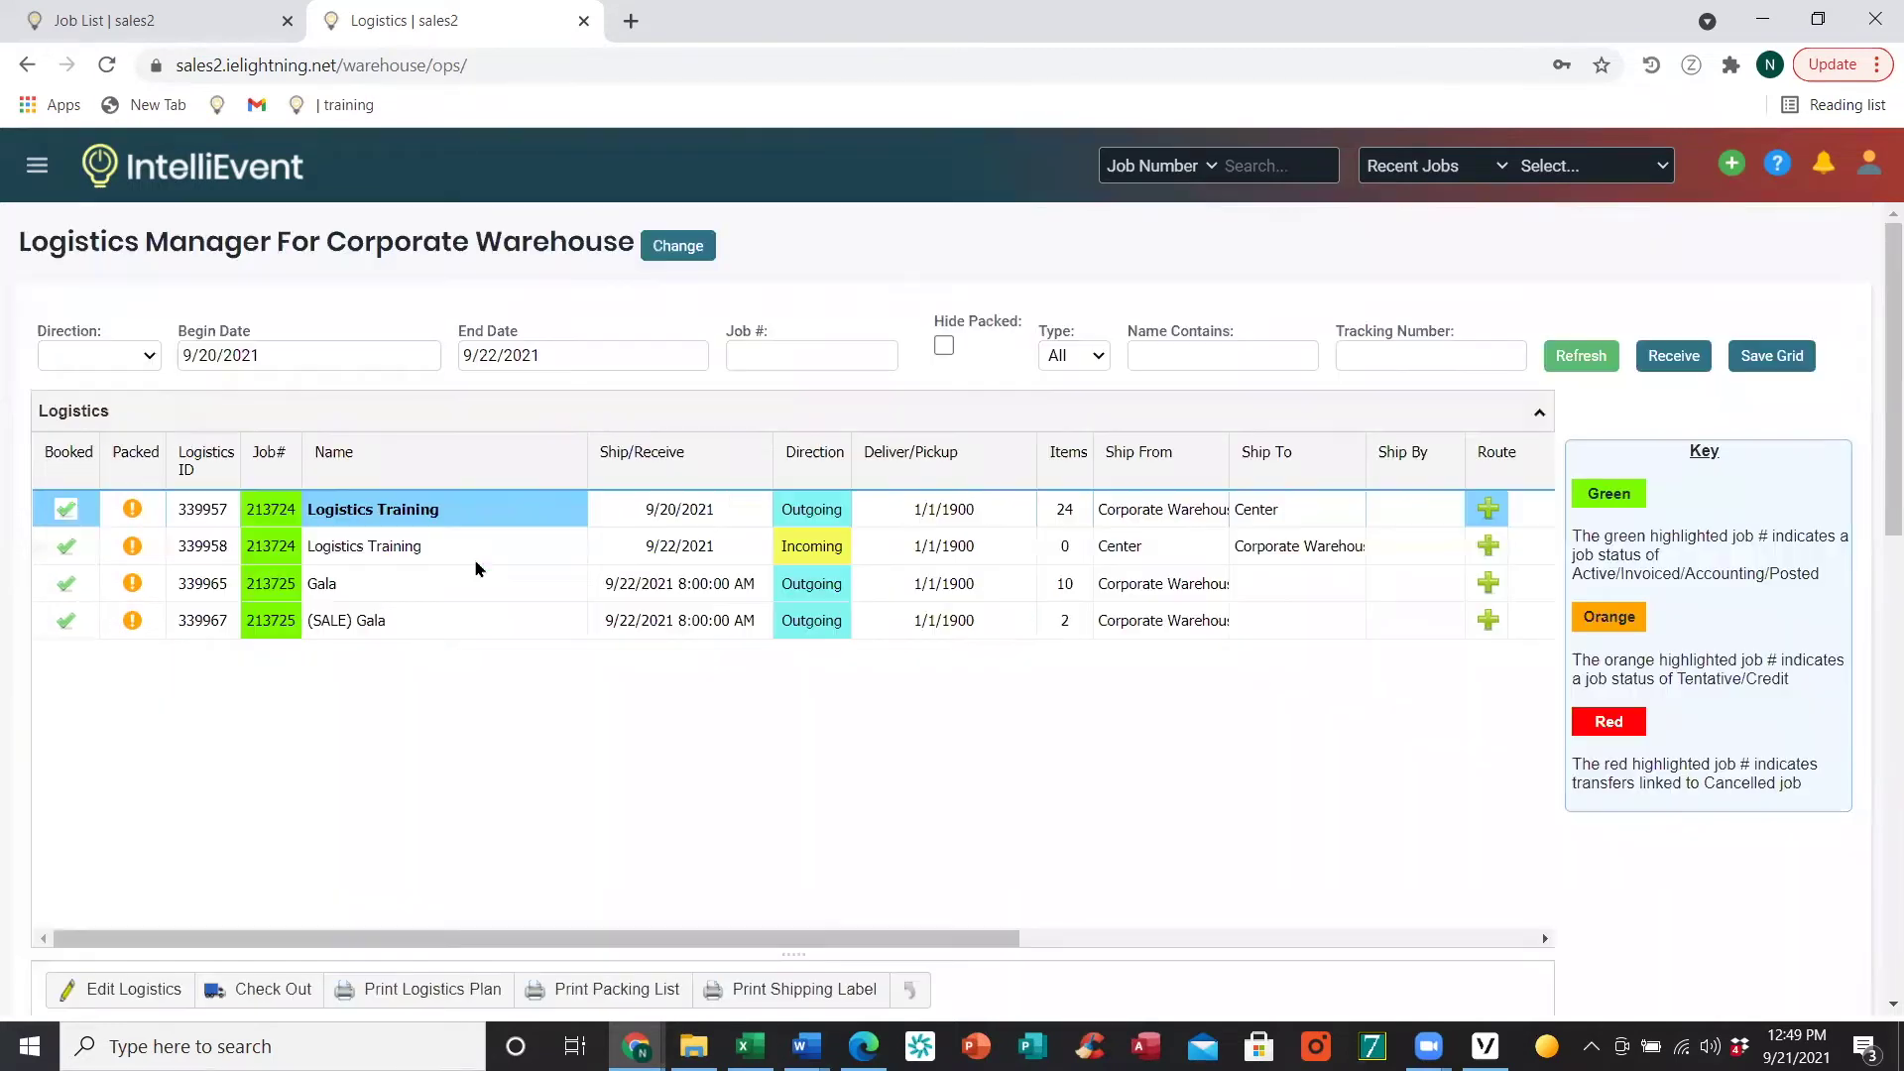
double_click(373, 509)
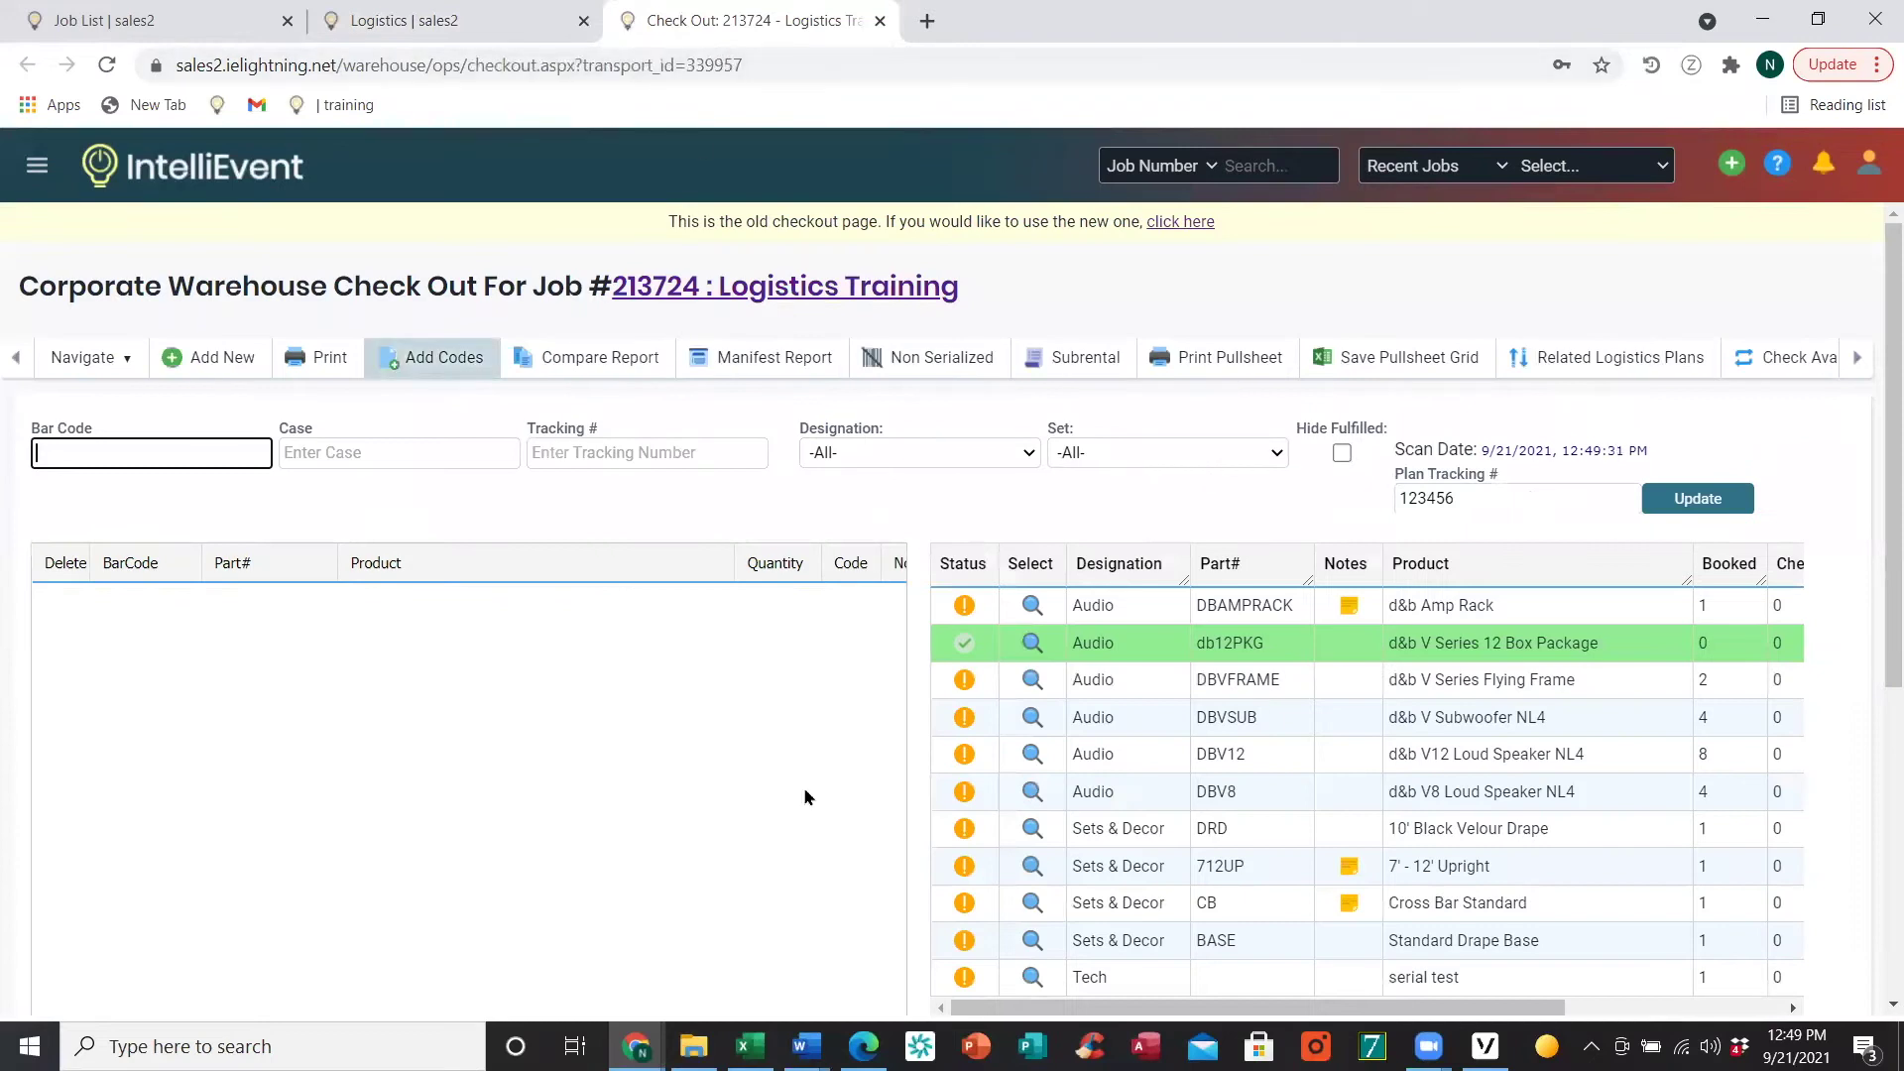
left_click(1188, 224)
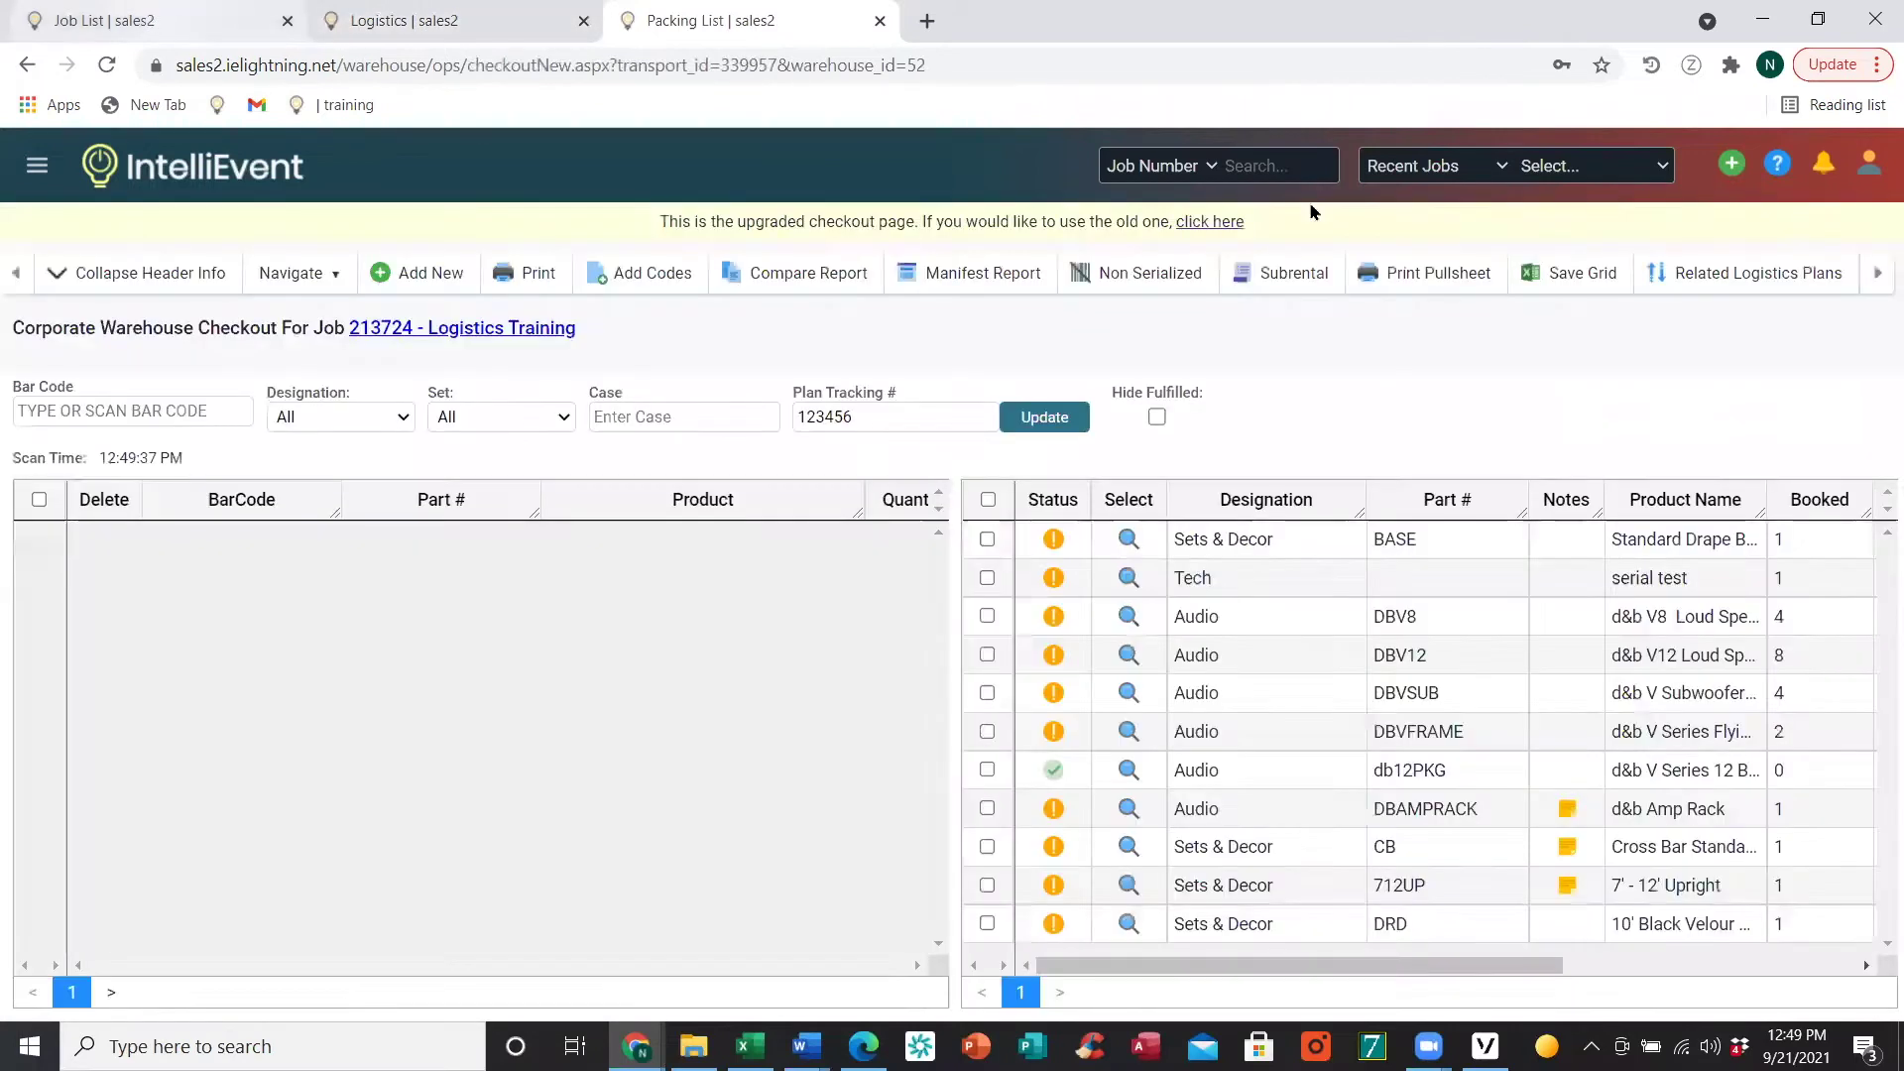
- Open the Logistics Training job from the recent jobs on the Job List page
left_click(149, 20)
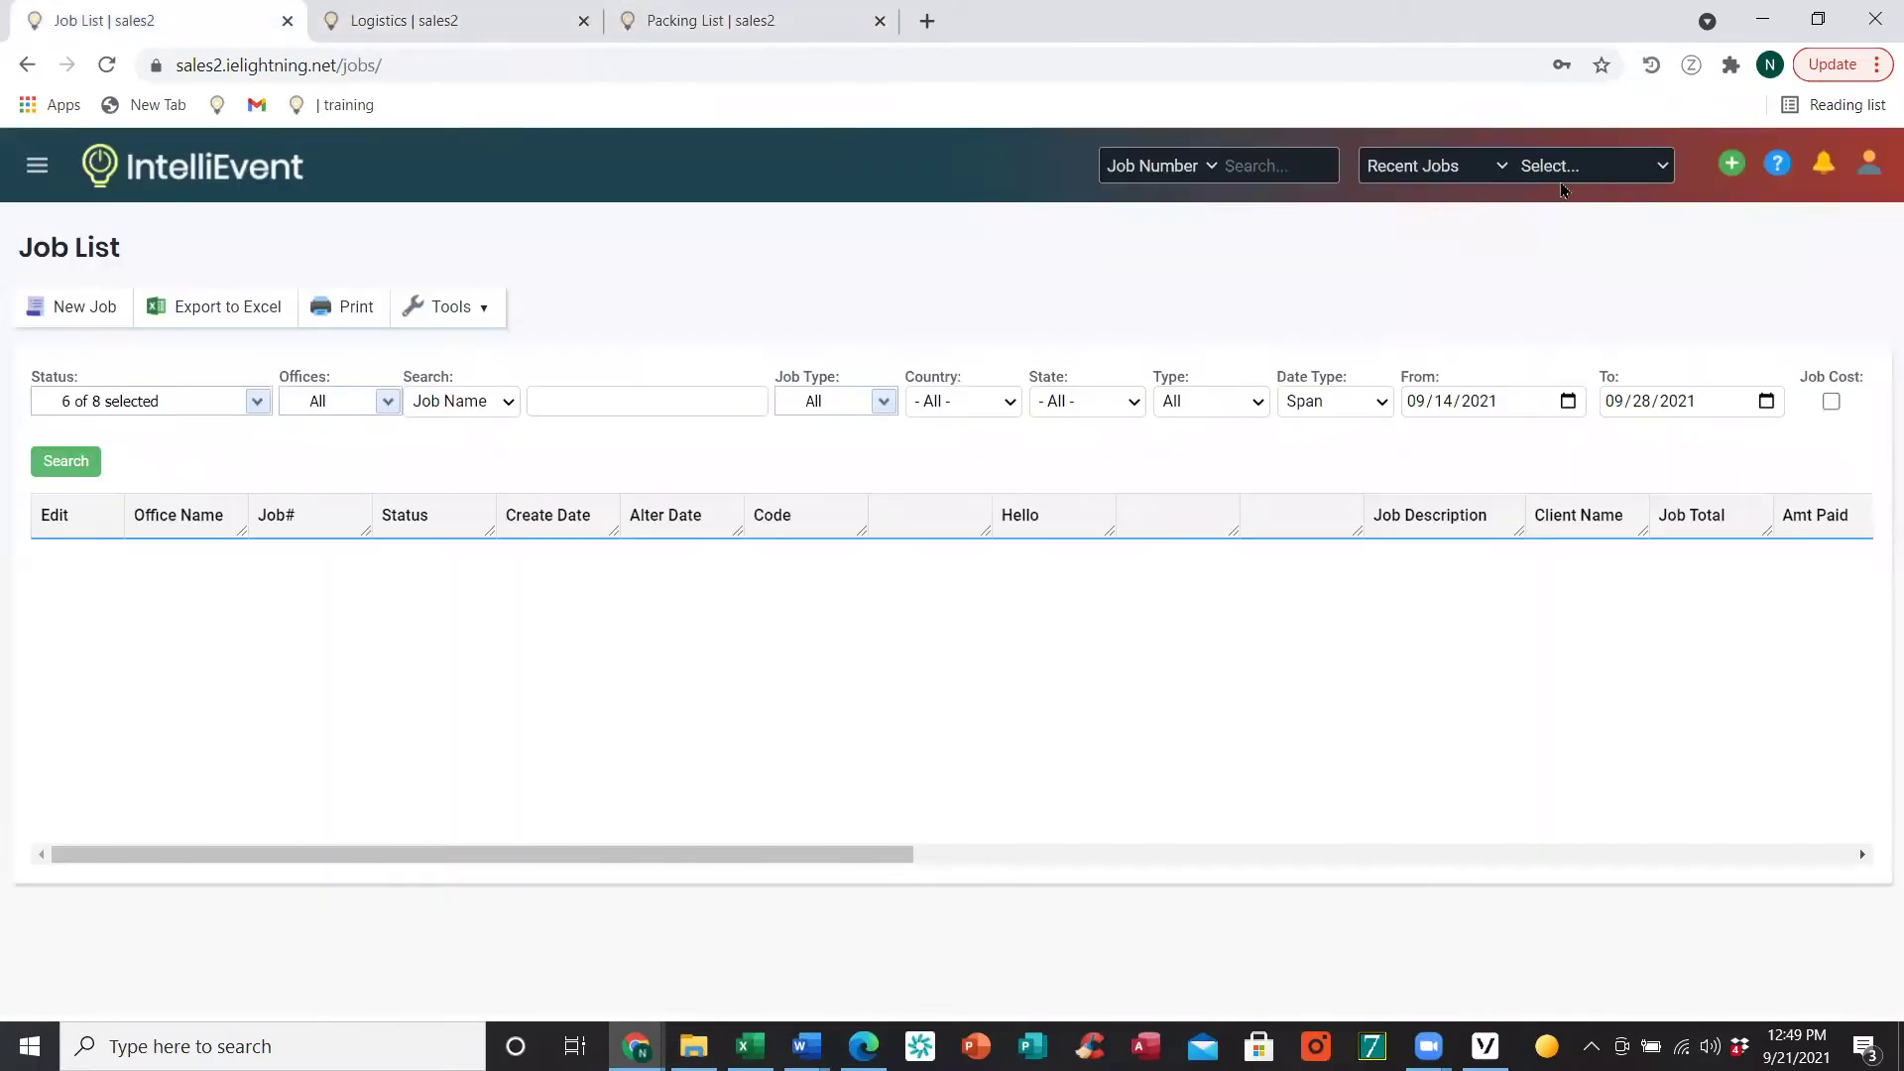
left_click(1474, 166)
left_click(1508, 196)
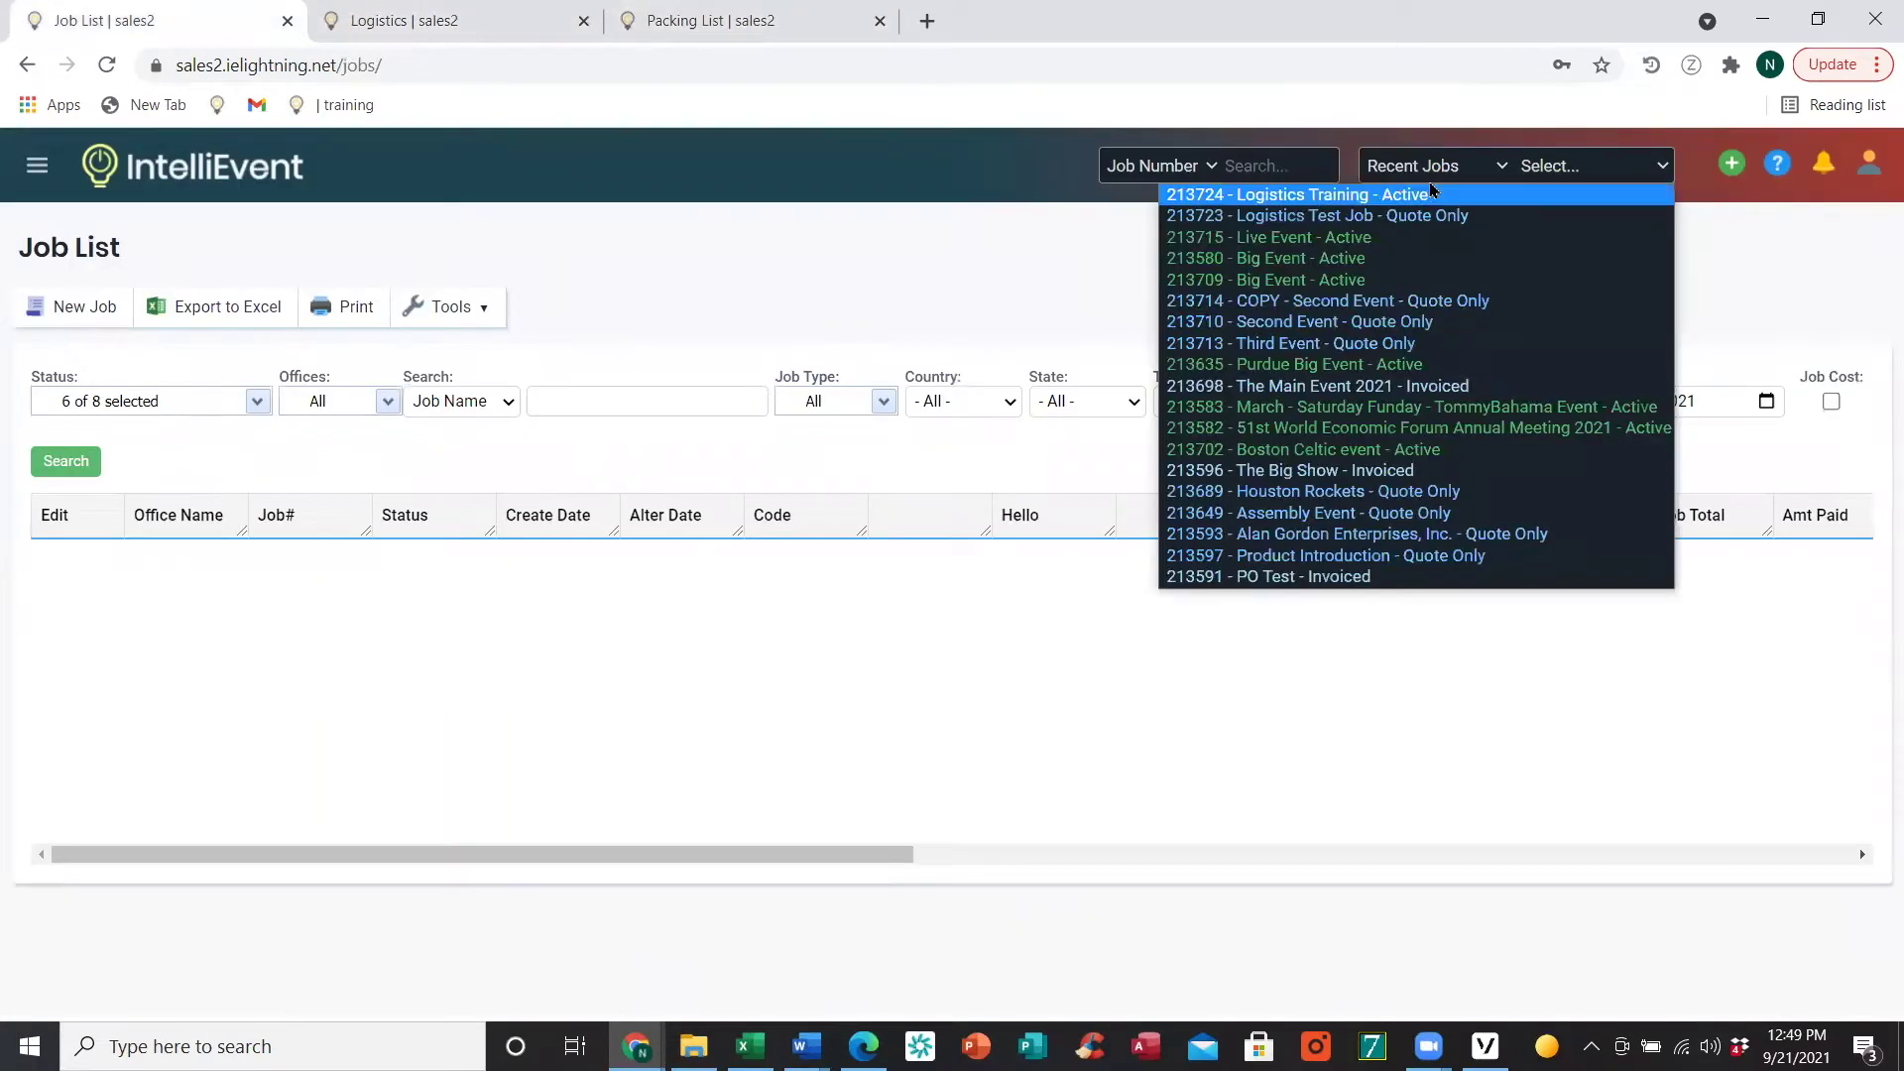
left_click(1364, 198)
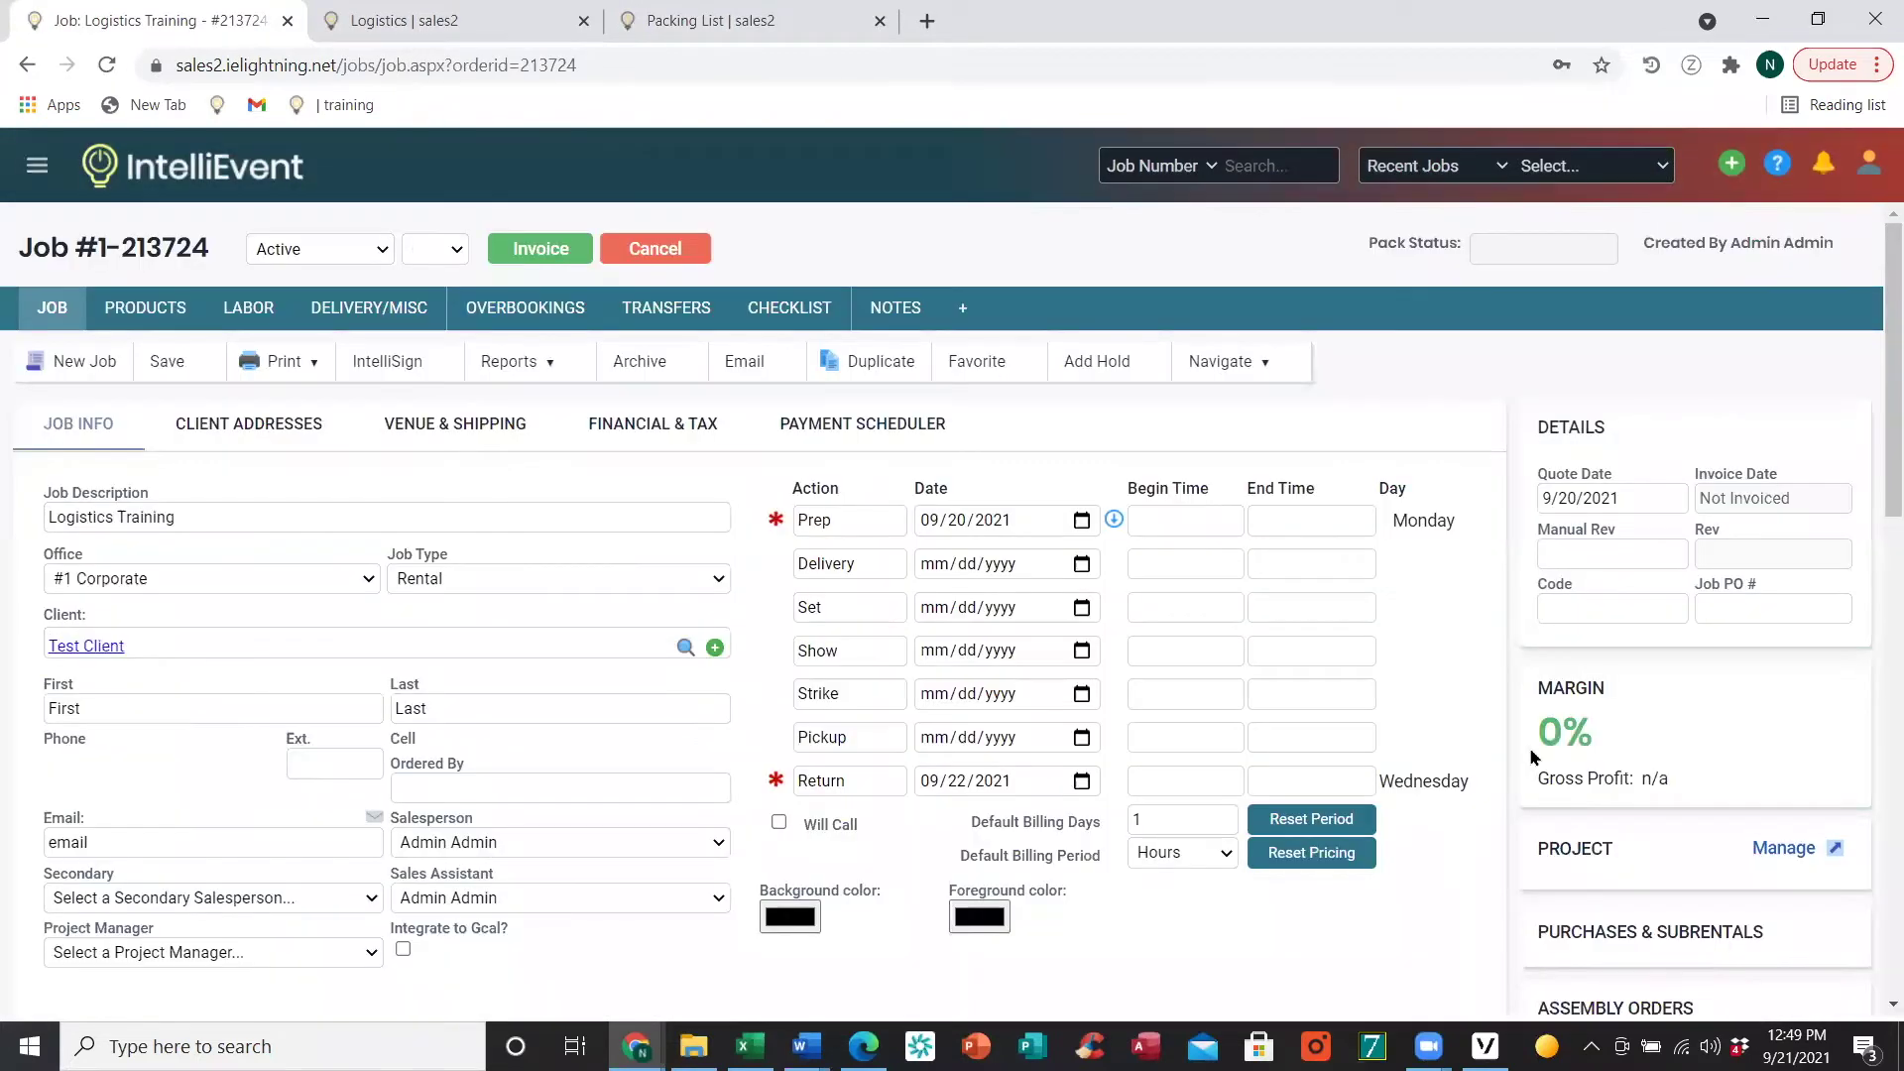
- Open the job's check-out for the 9/20/2021 Corporate Warehouse (Rental) plan, then close it and return to the packing list
scroll(1878, 674, "down", 8)
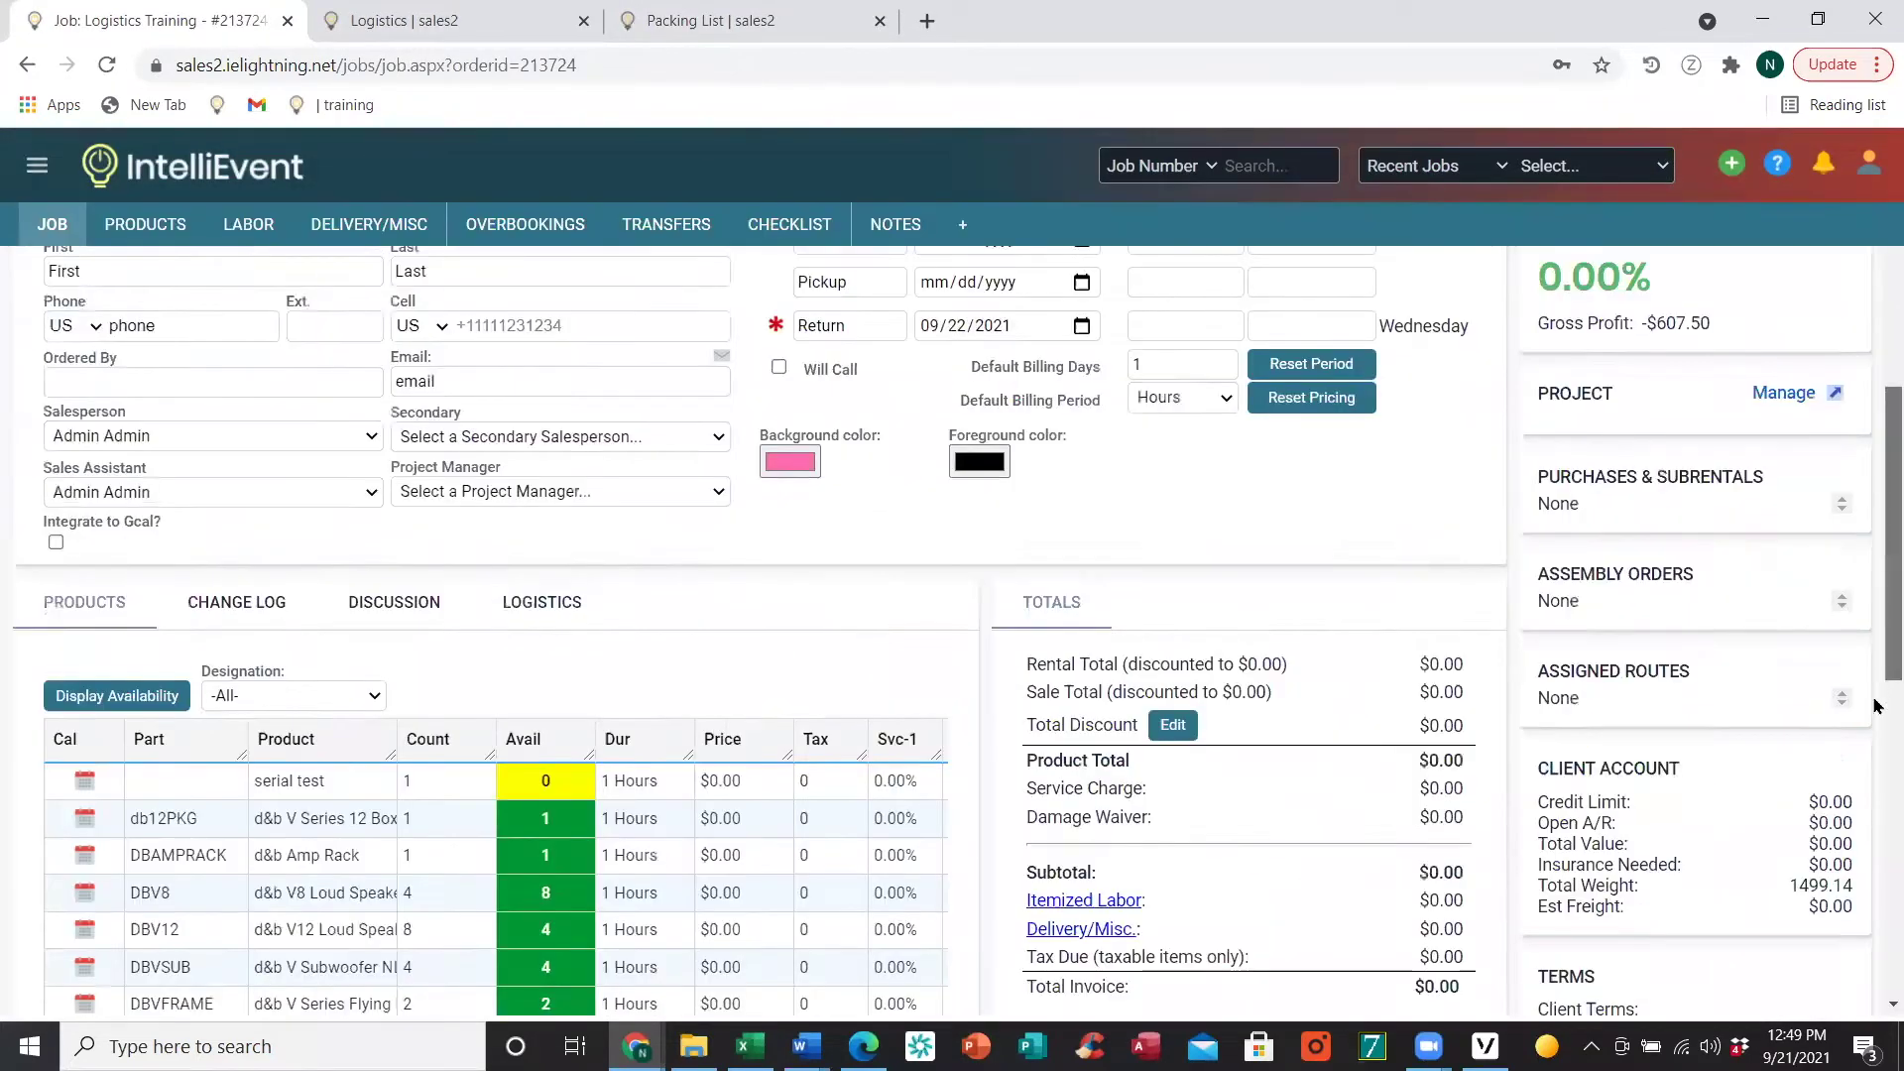
scroll(1588, 694, "down", 1)
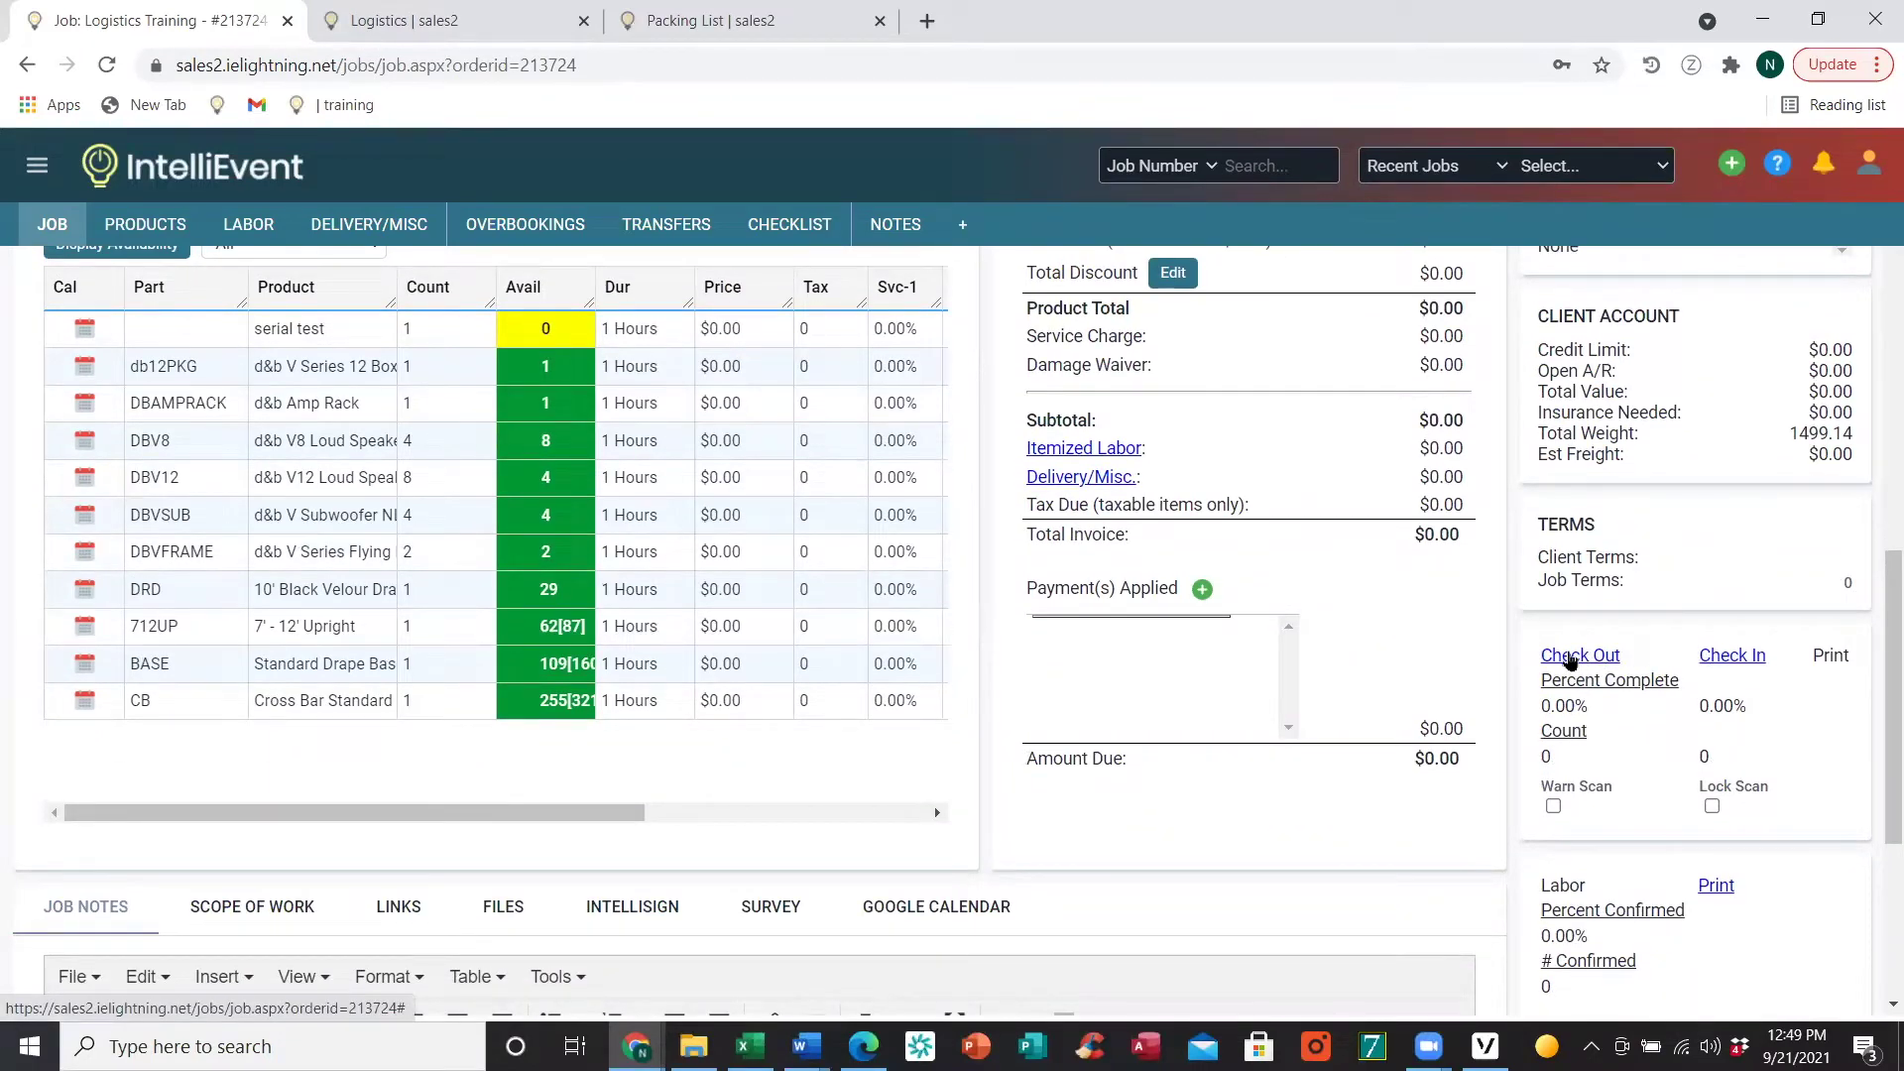
left_click(1569, 657)
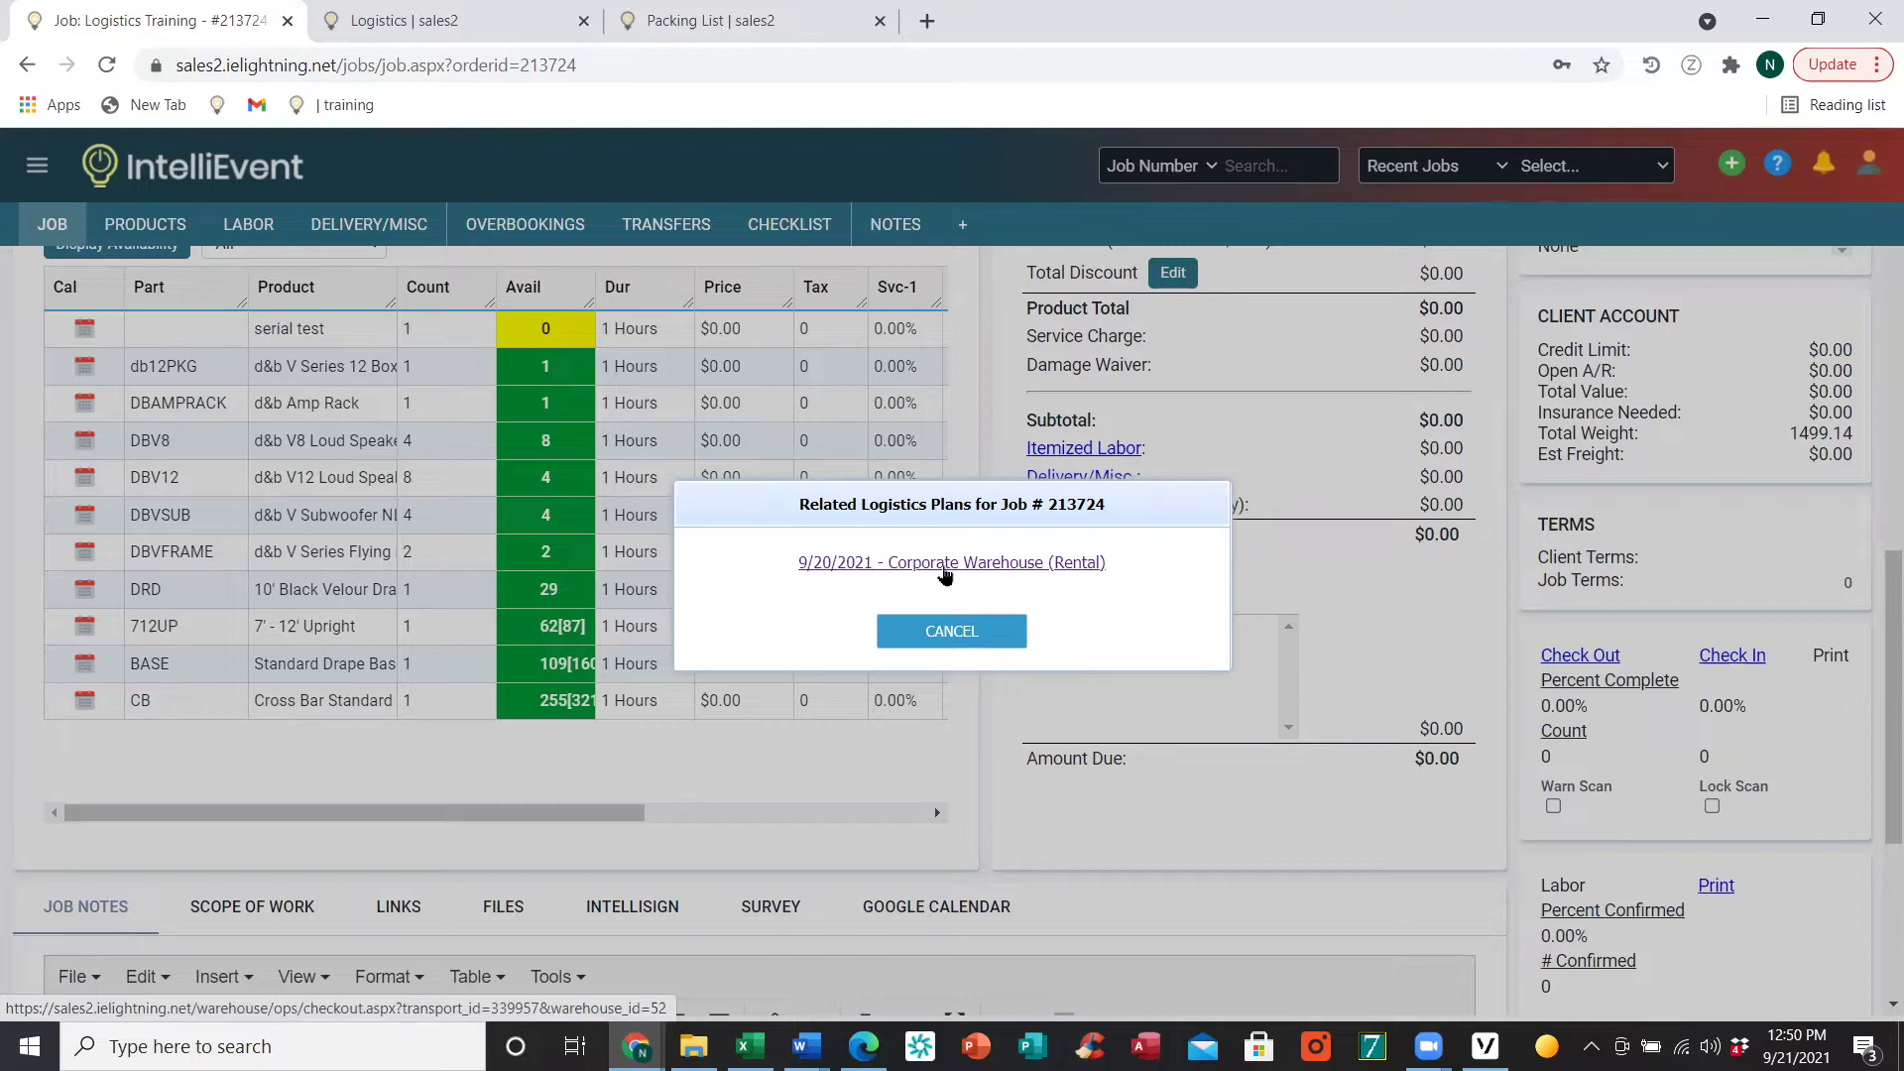
left_click(940, 571)
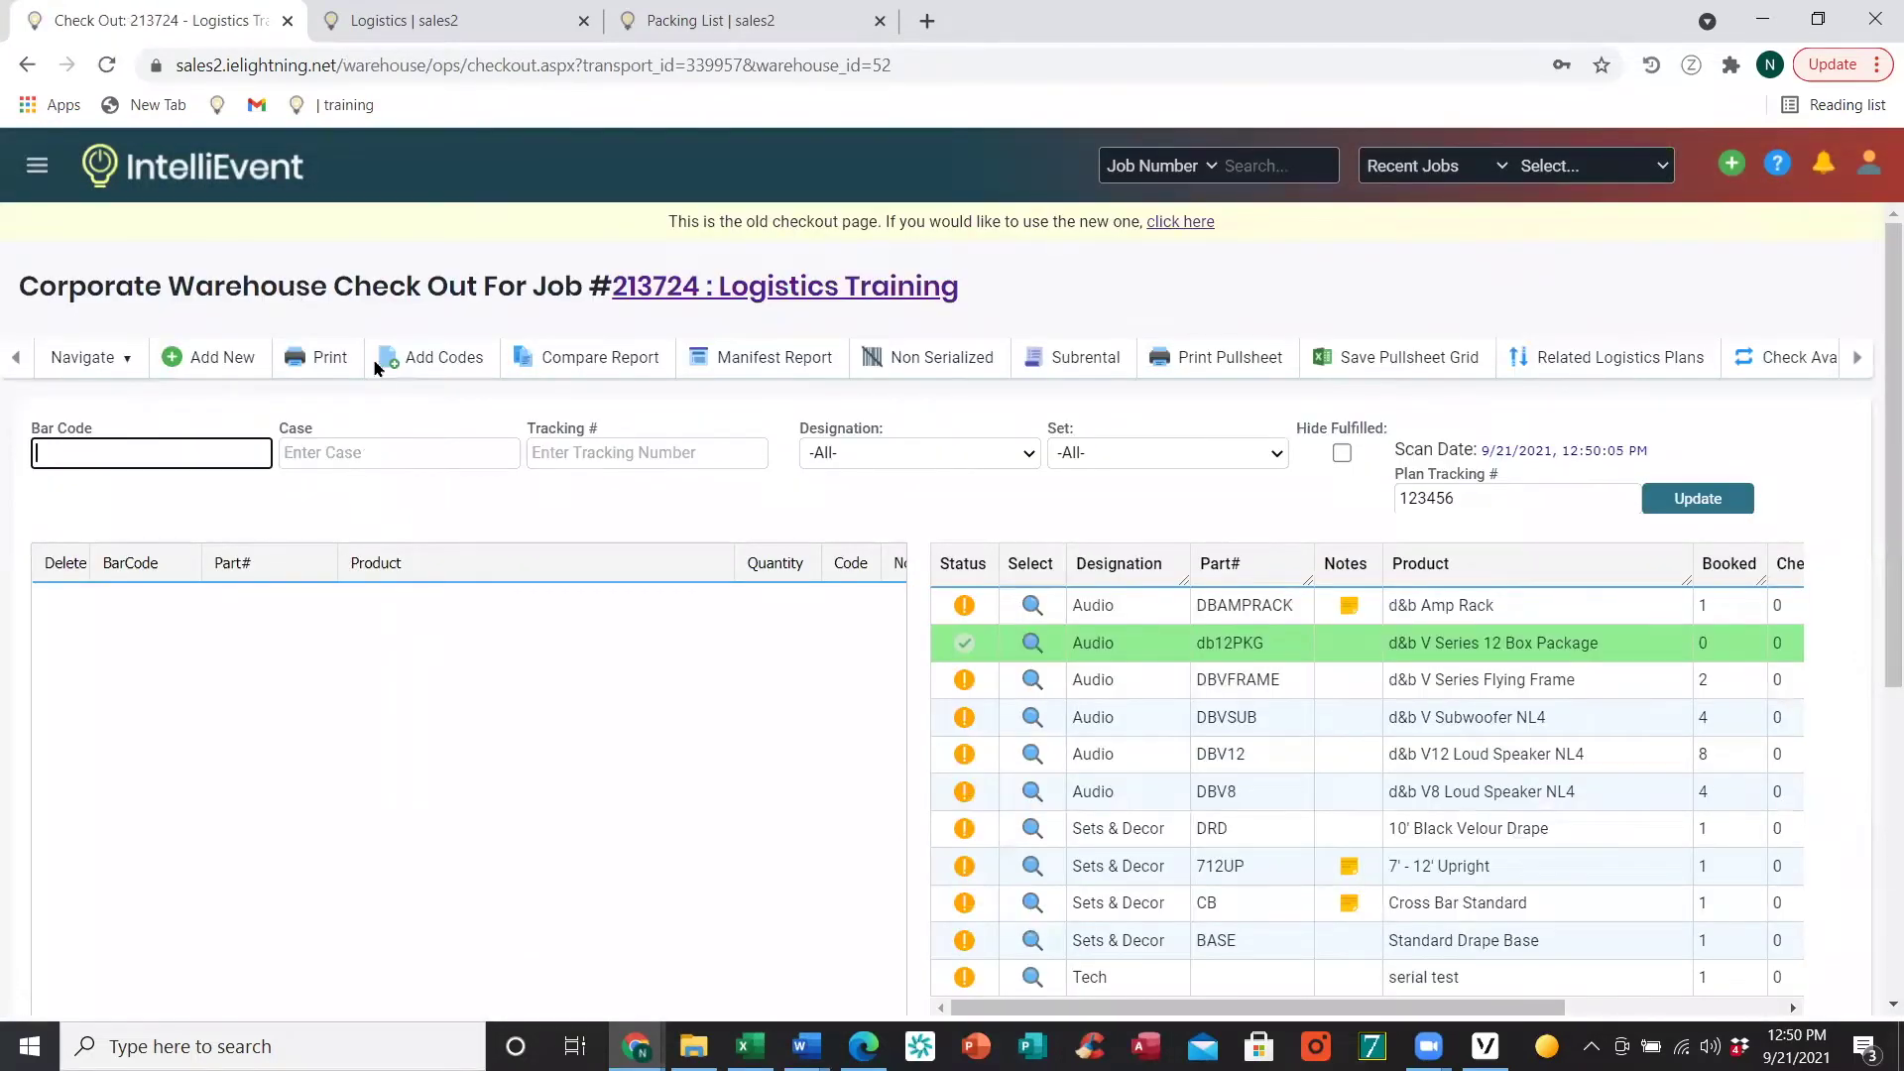
left_click(289, 21)
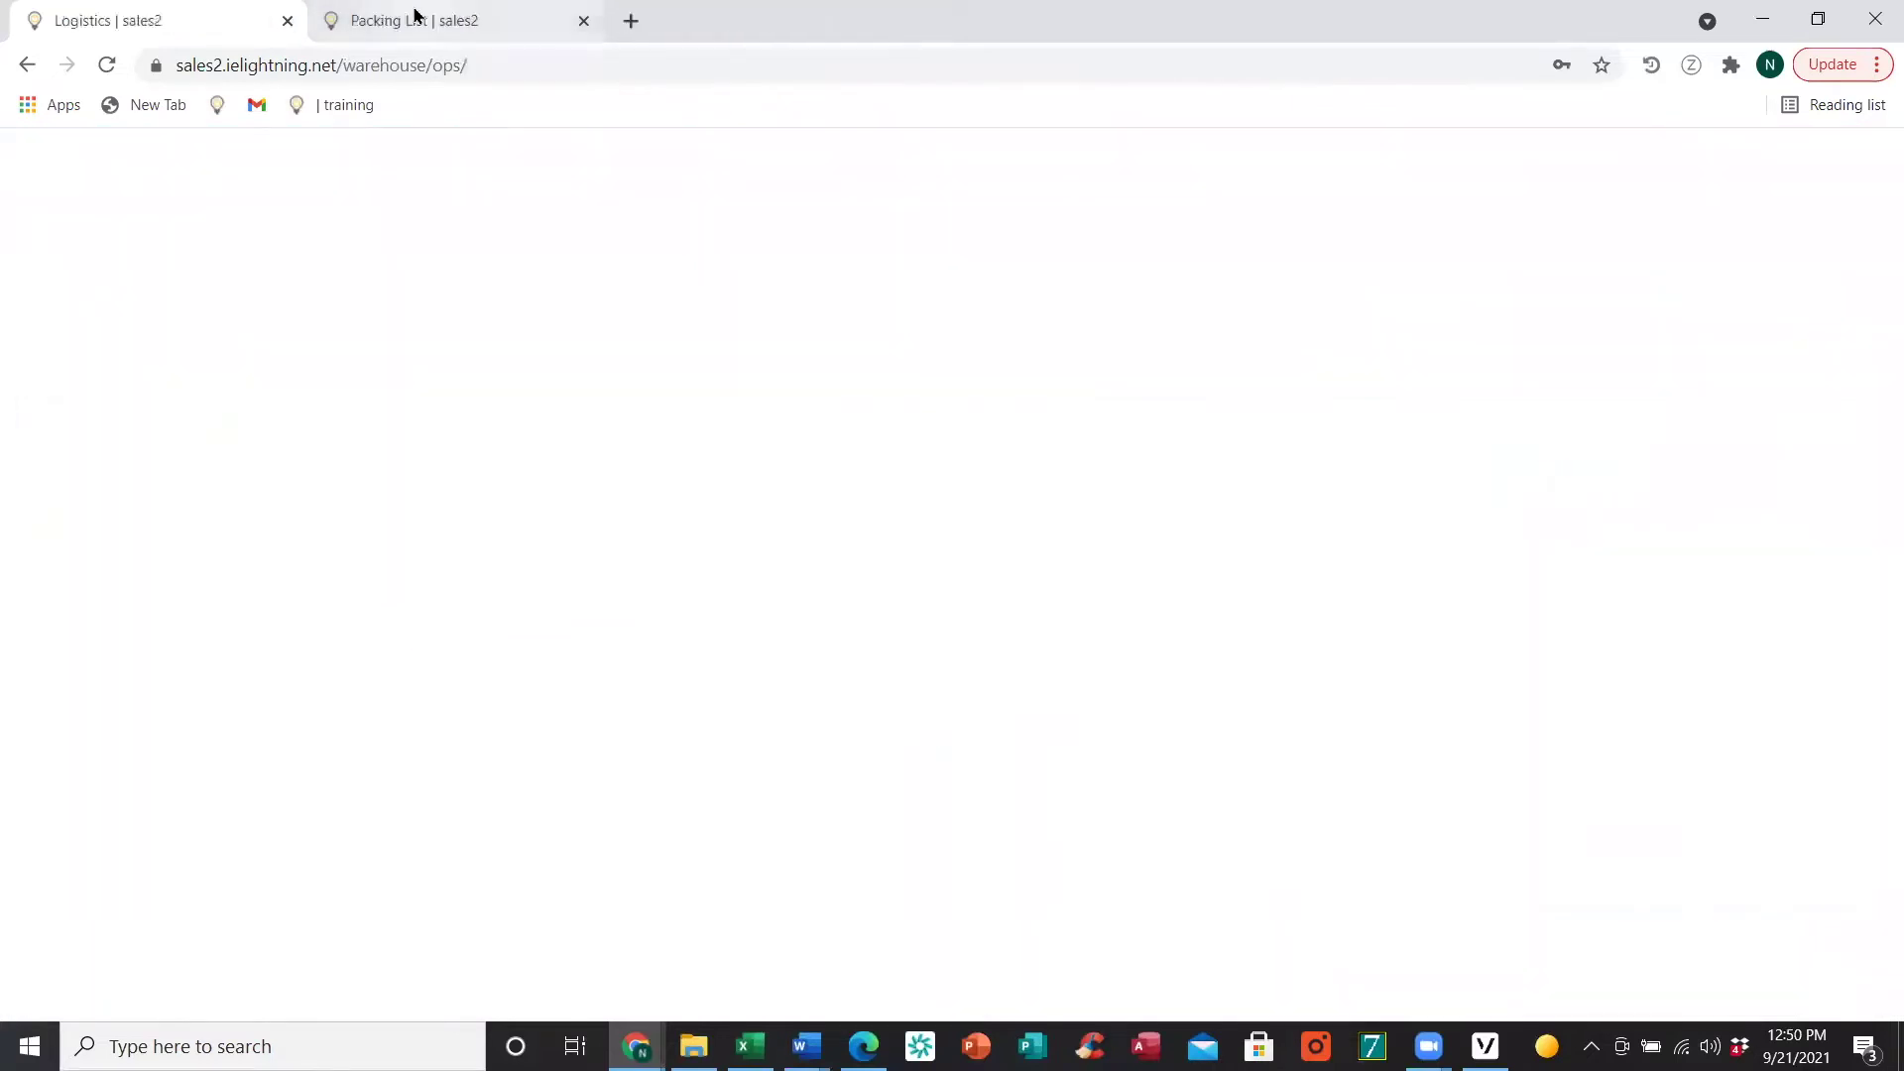
left_click(417, 15)
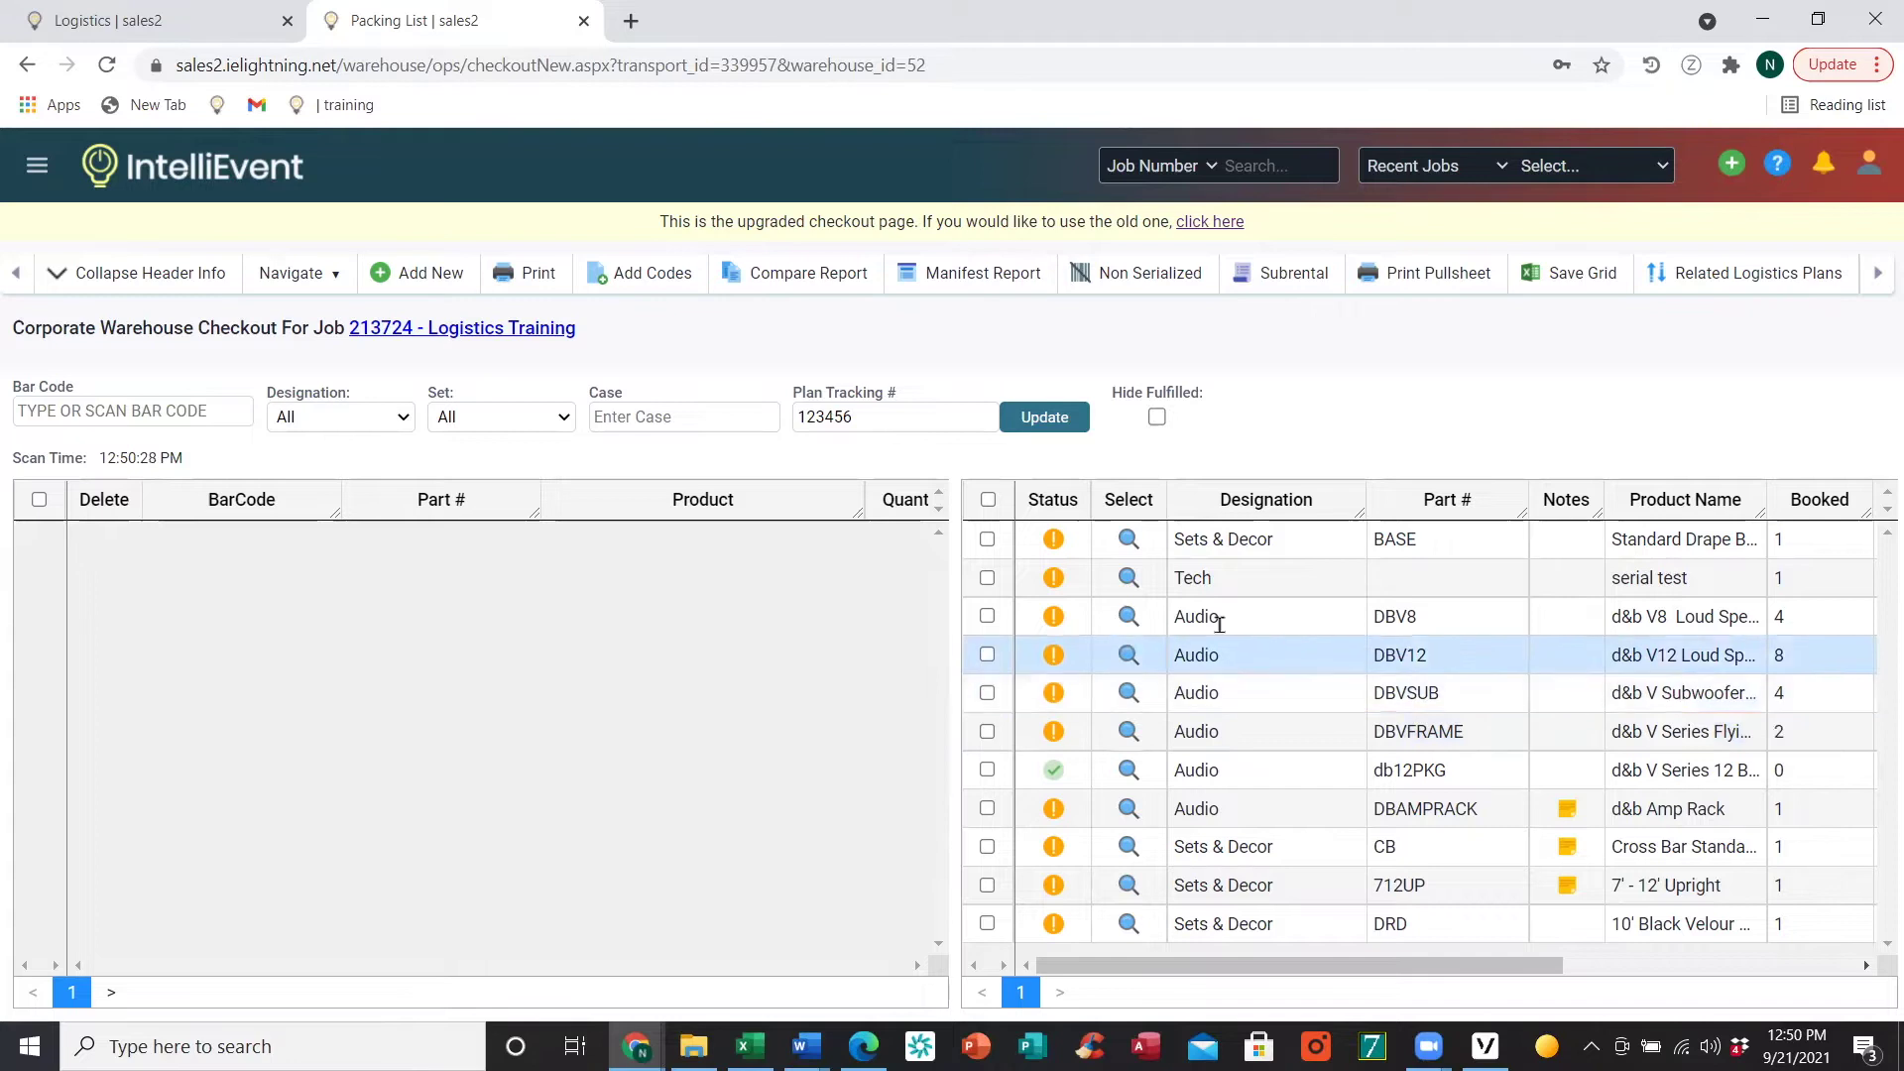
- Try to check out an item by entering the bar code 12345
left_click(57, 413)
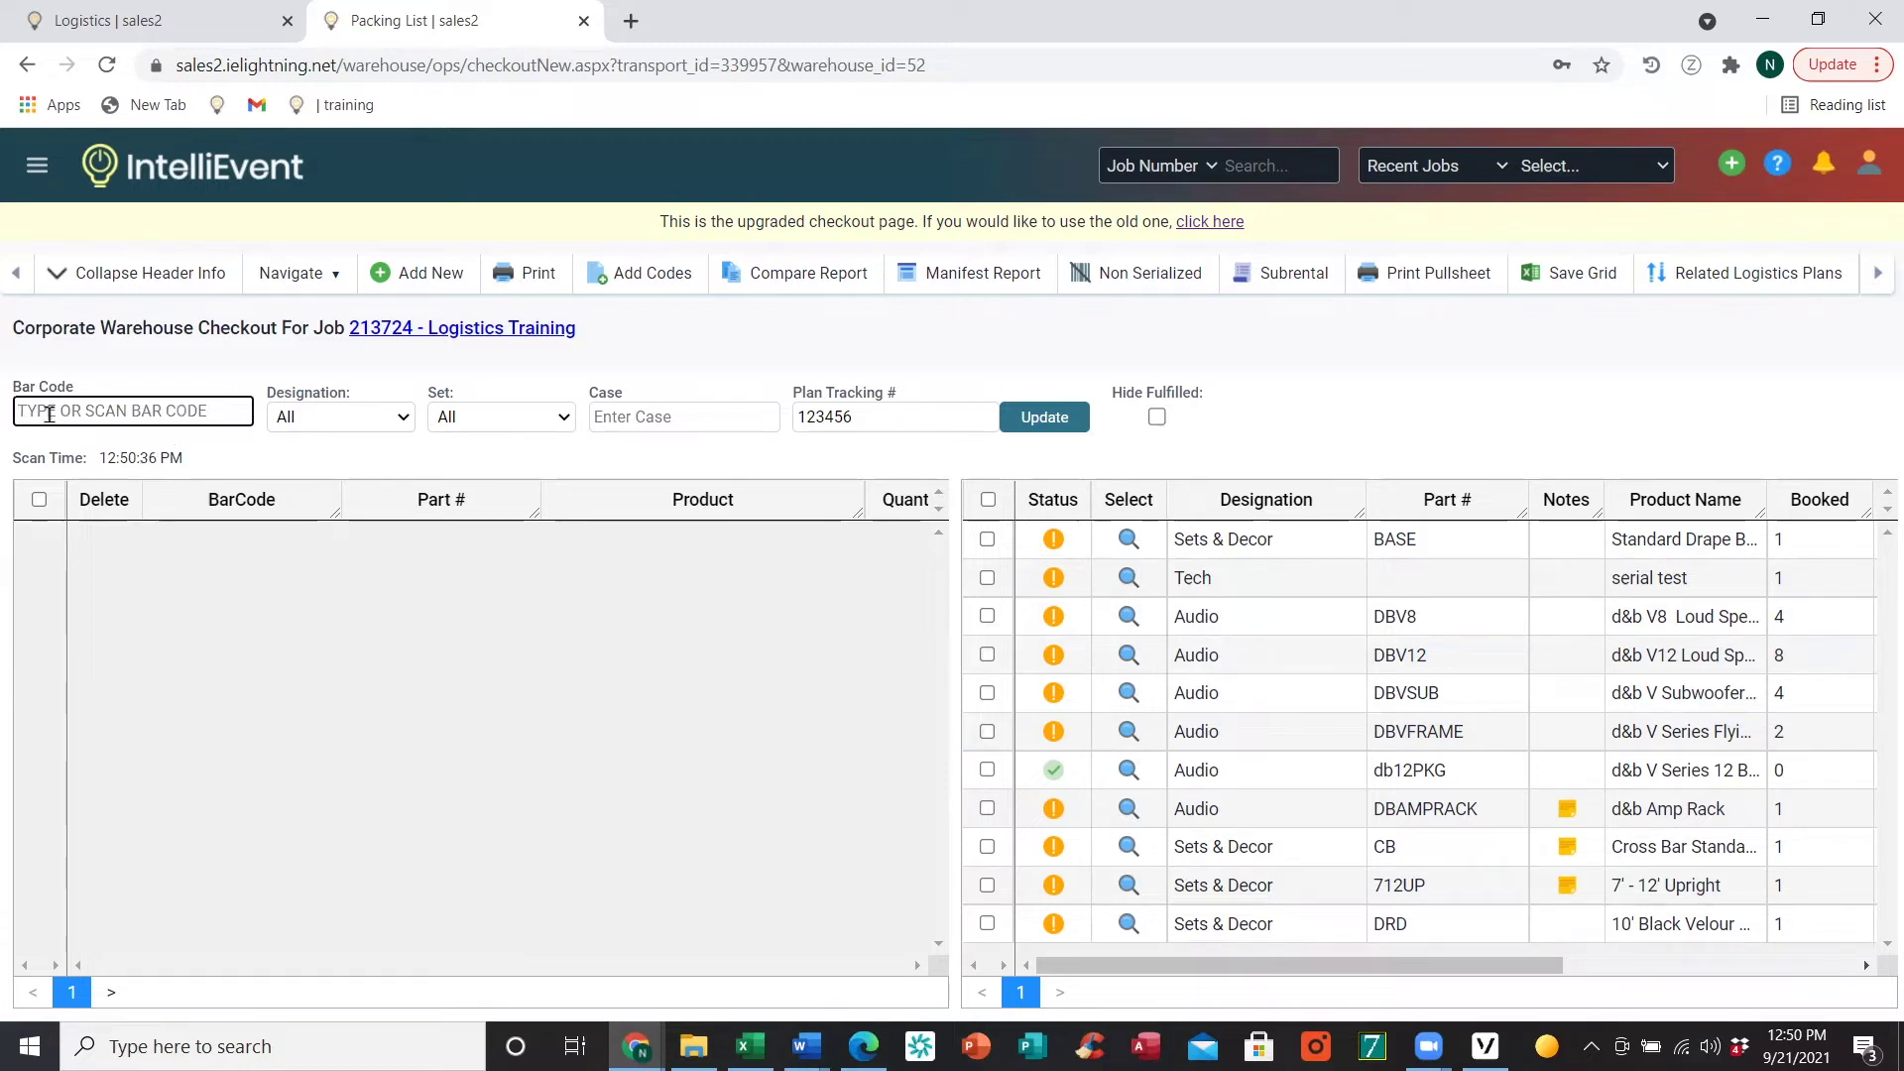
type("12345")
key("Return")
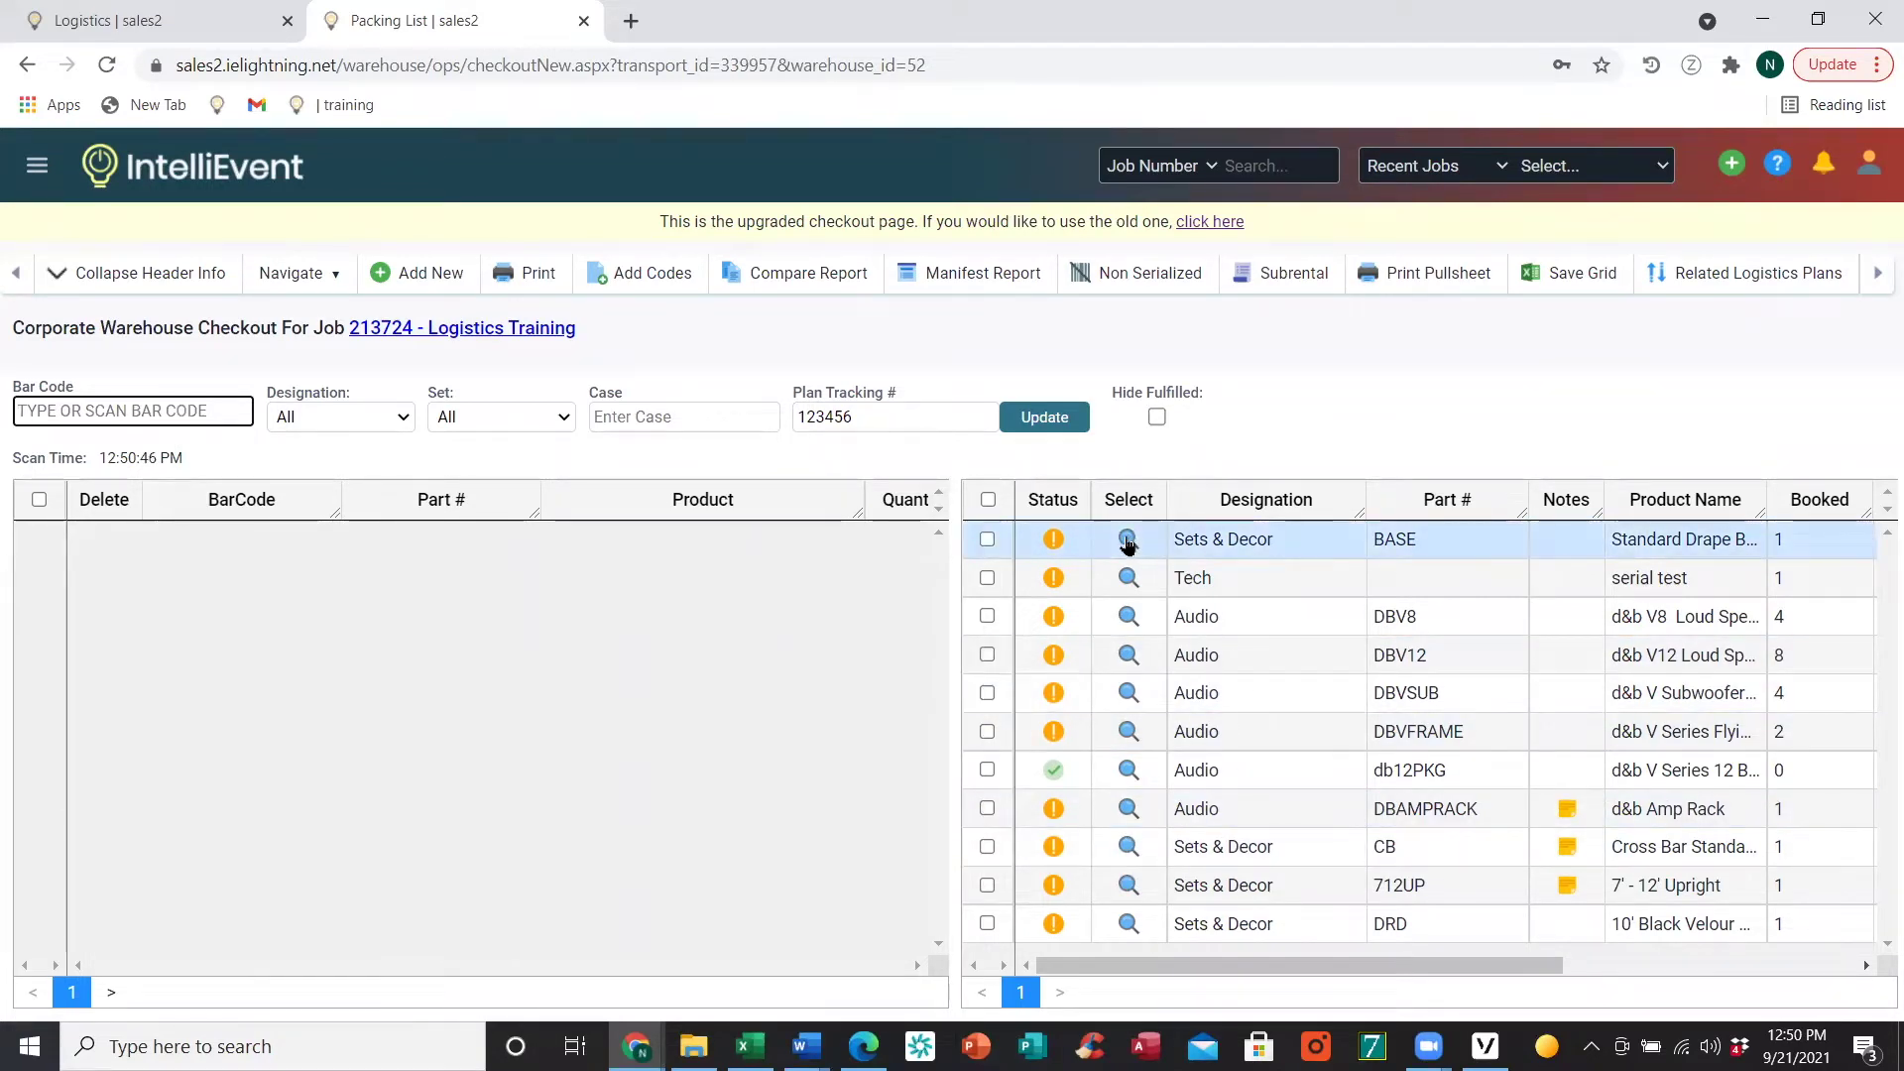
- Check out three d&b V8 Loud Speaker NL4 units with barcodes 030148, 030147 and 030146
left_click(1127, 617)
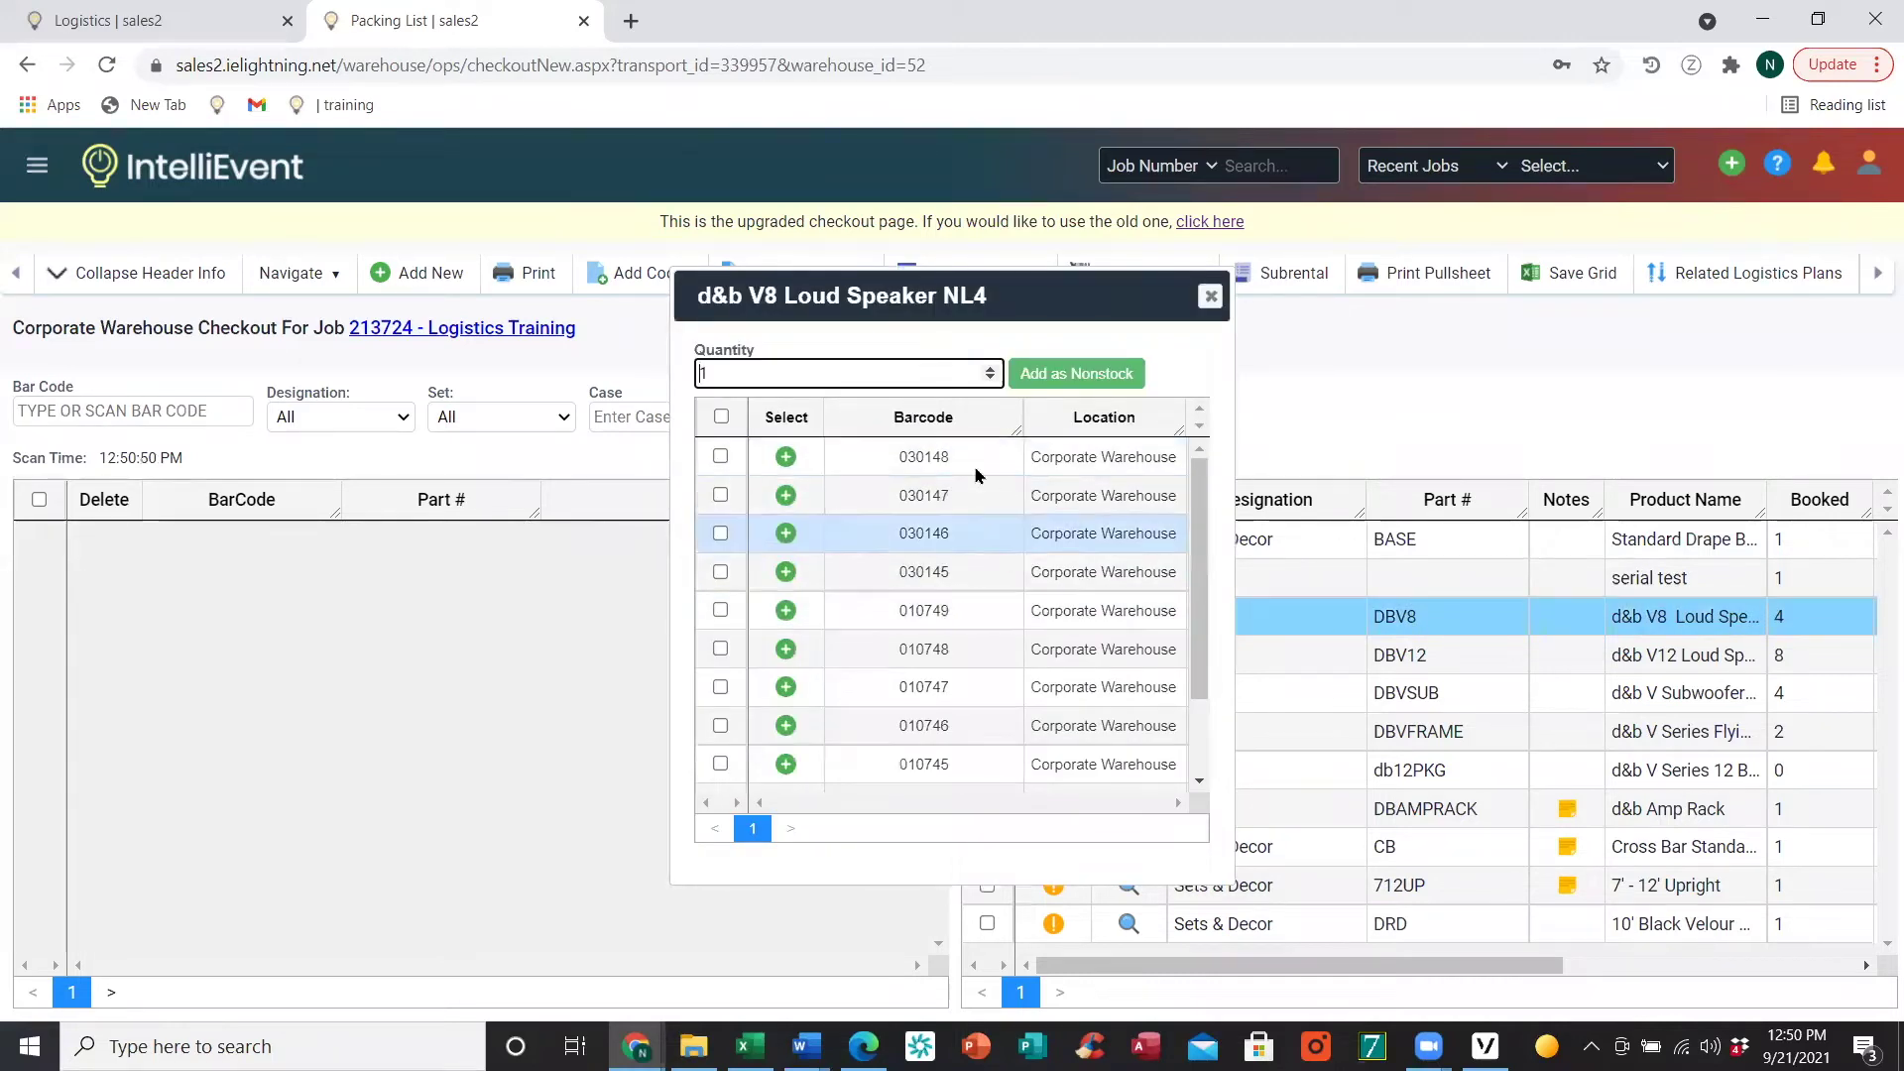
left_click(786, 458)
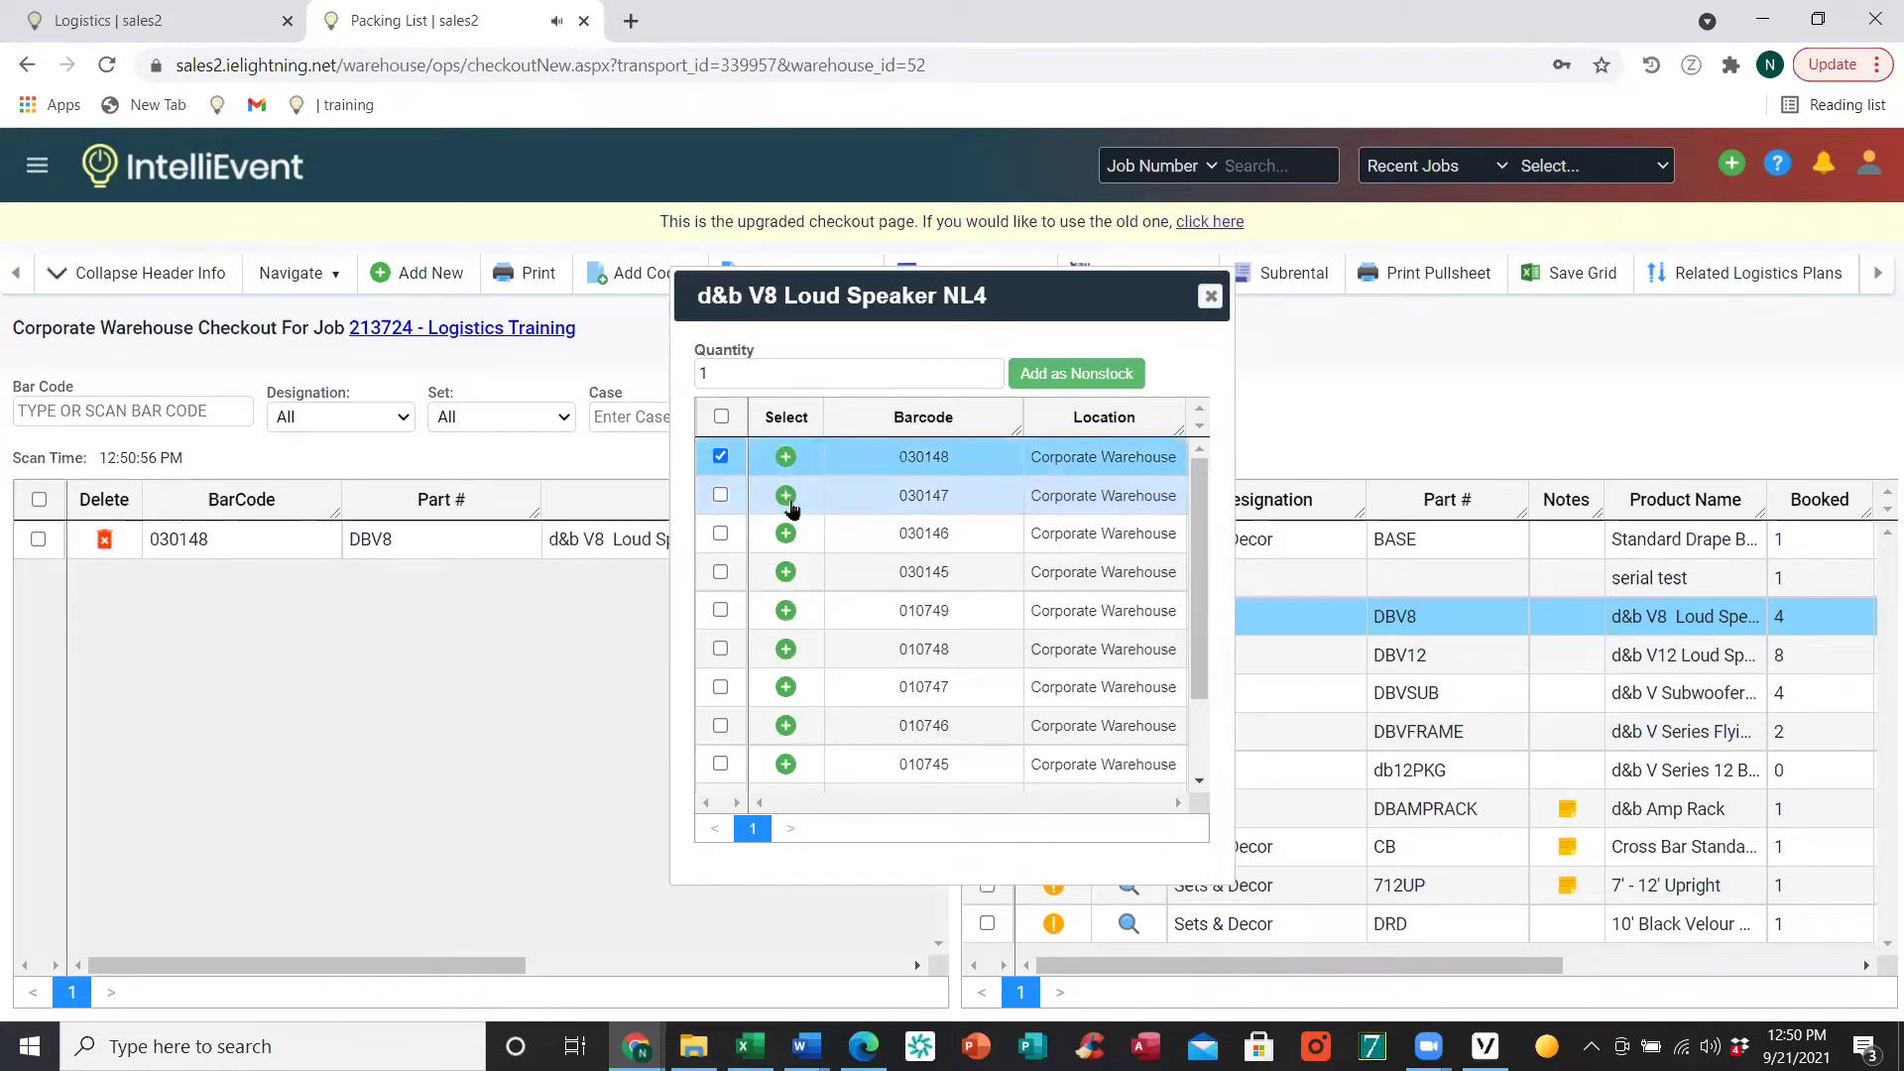
left_click(789, 501)
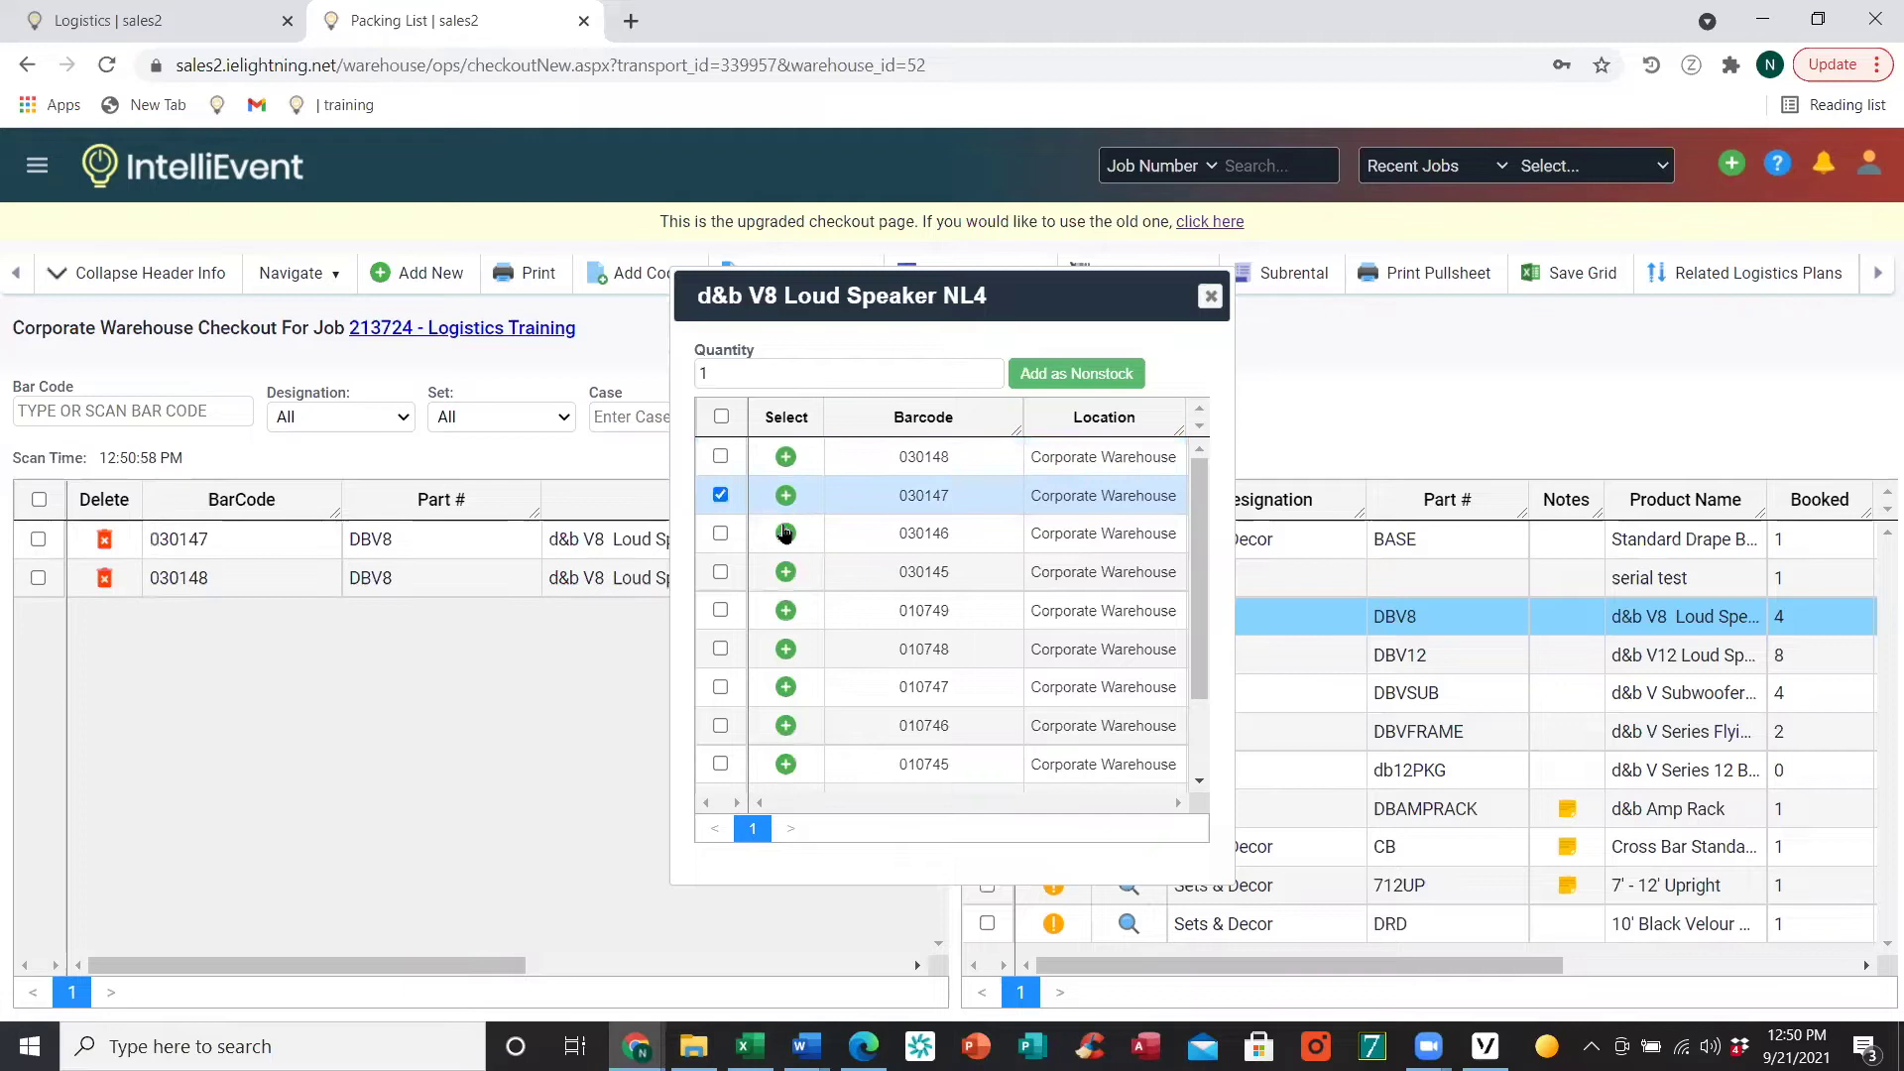
left_click(784, 534)
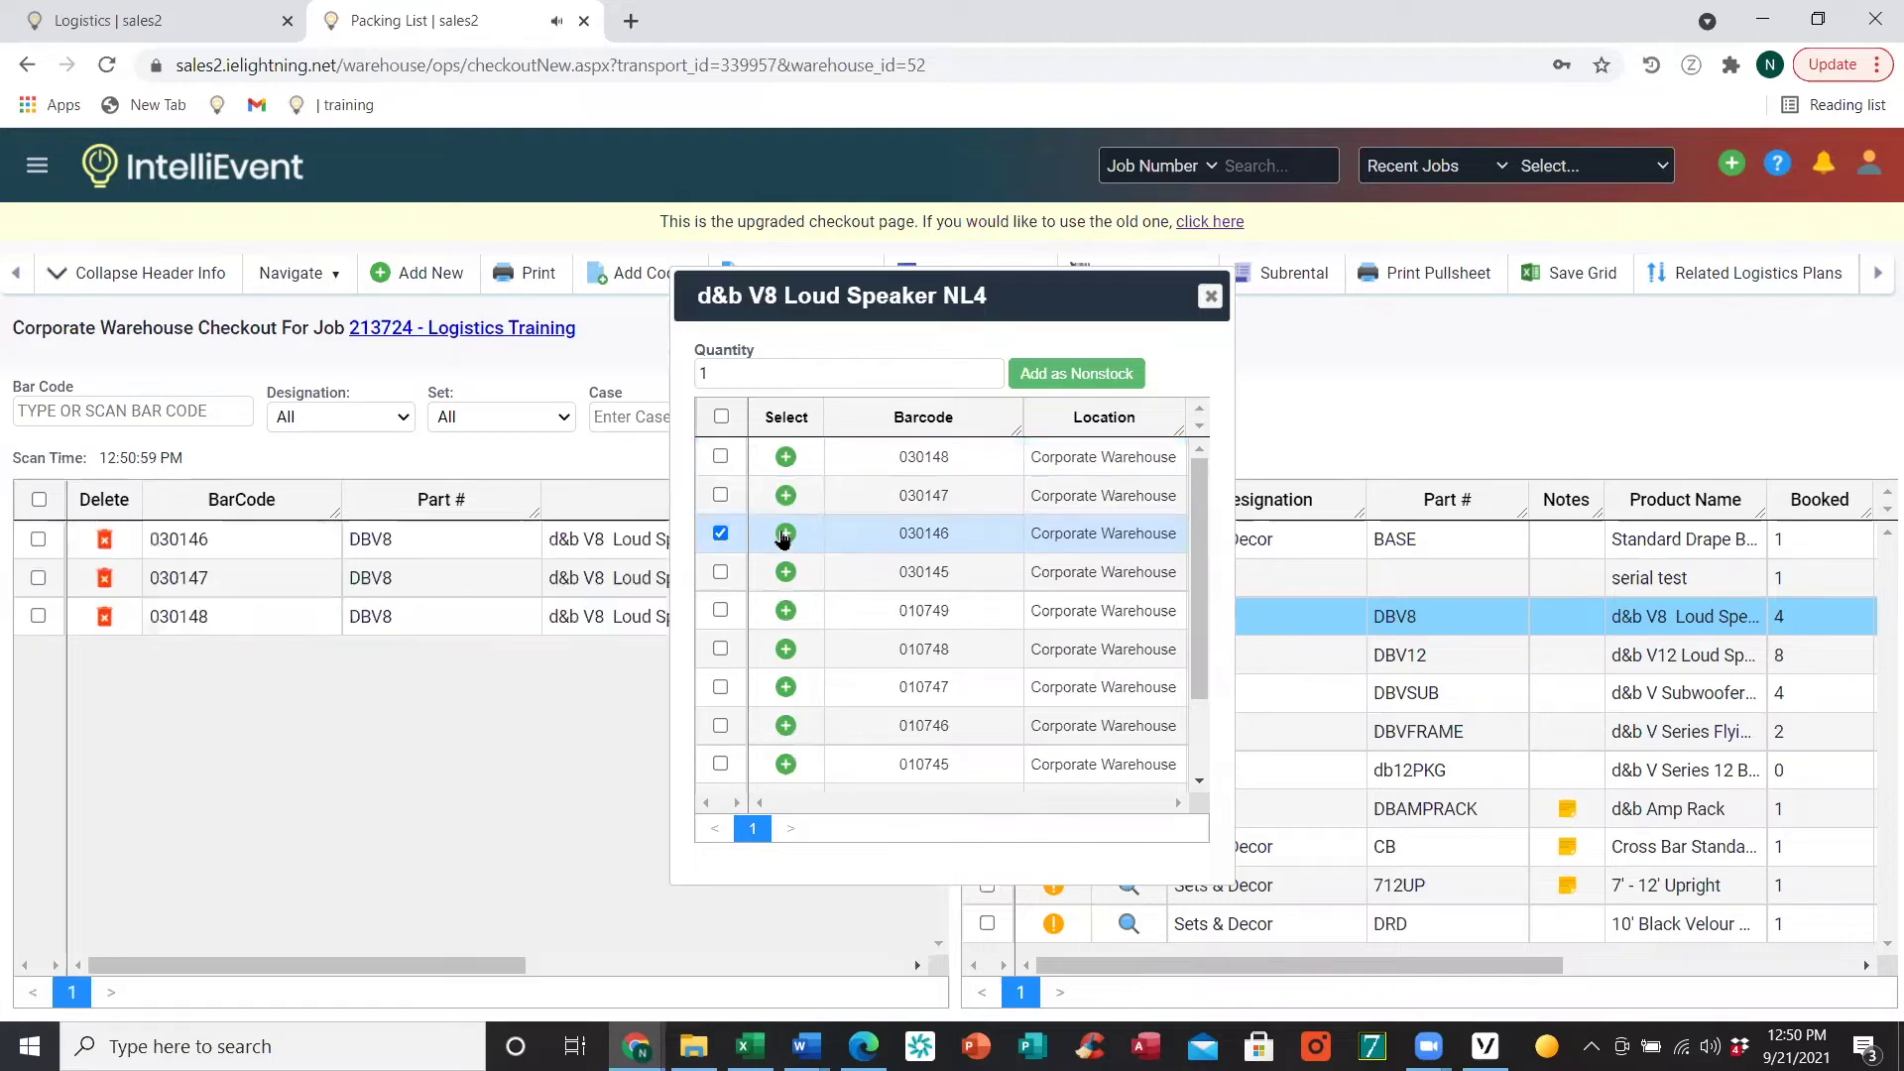
left_click(1209, 296)
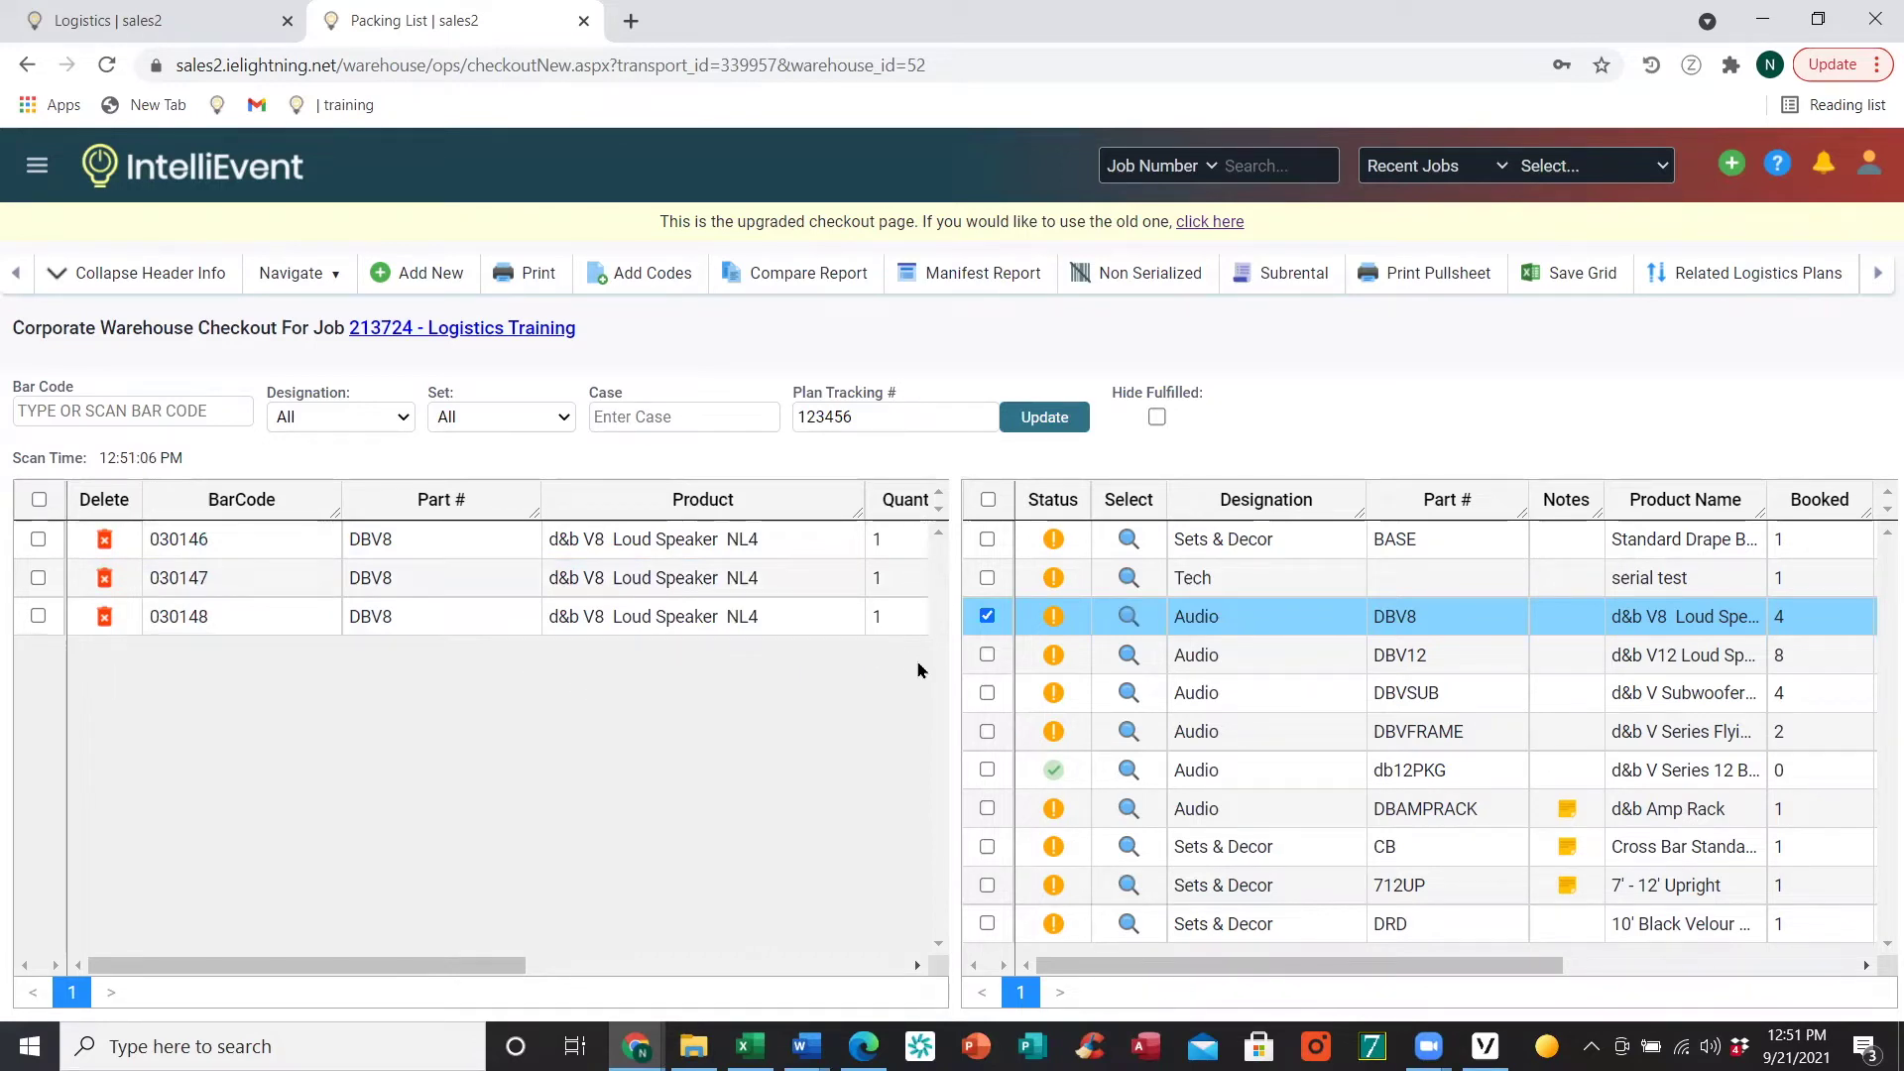
- Add the Standard Drape Base, Cross Bar Standard, 7' - 12' Upright and 10' Black Velour Drape as non-serialized items and review the checked and balance quantities
left_click(1137, 282)
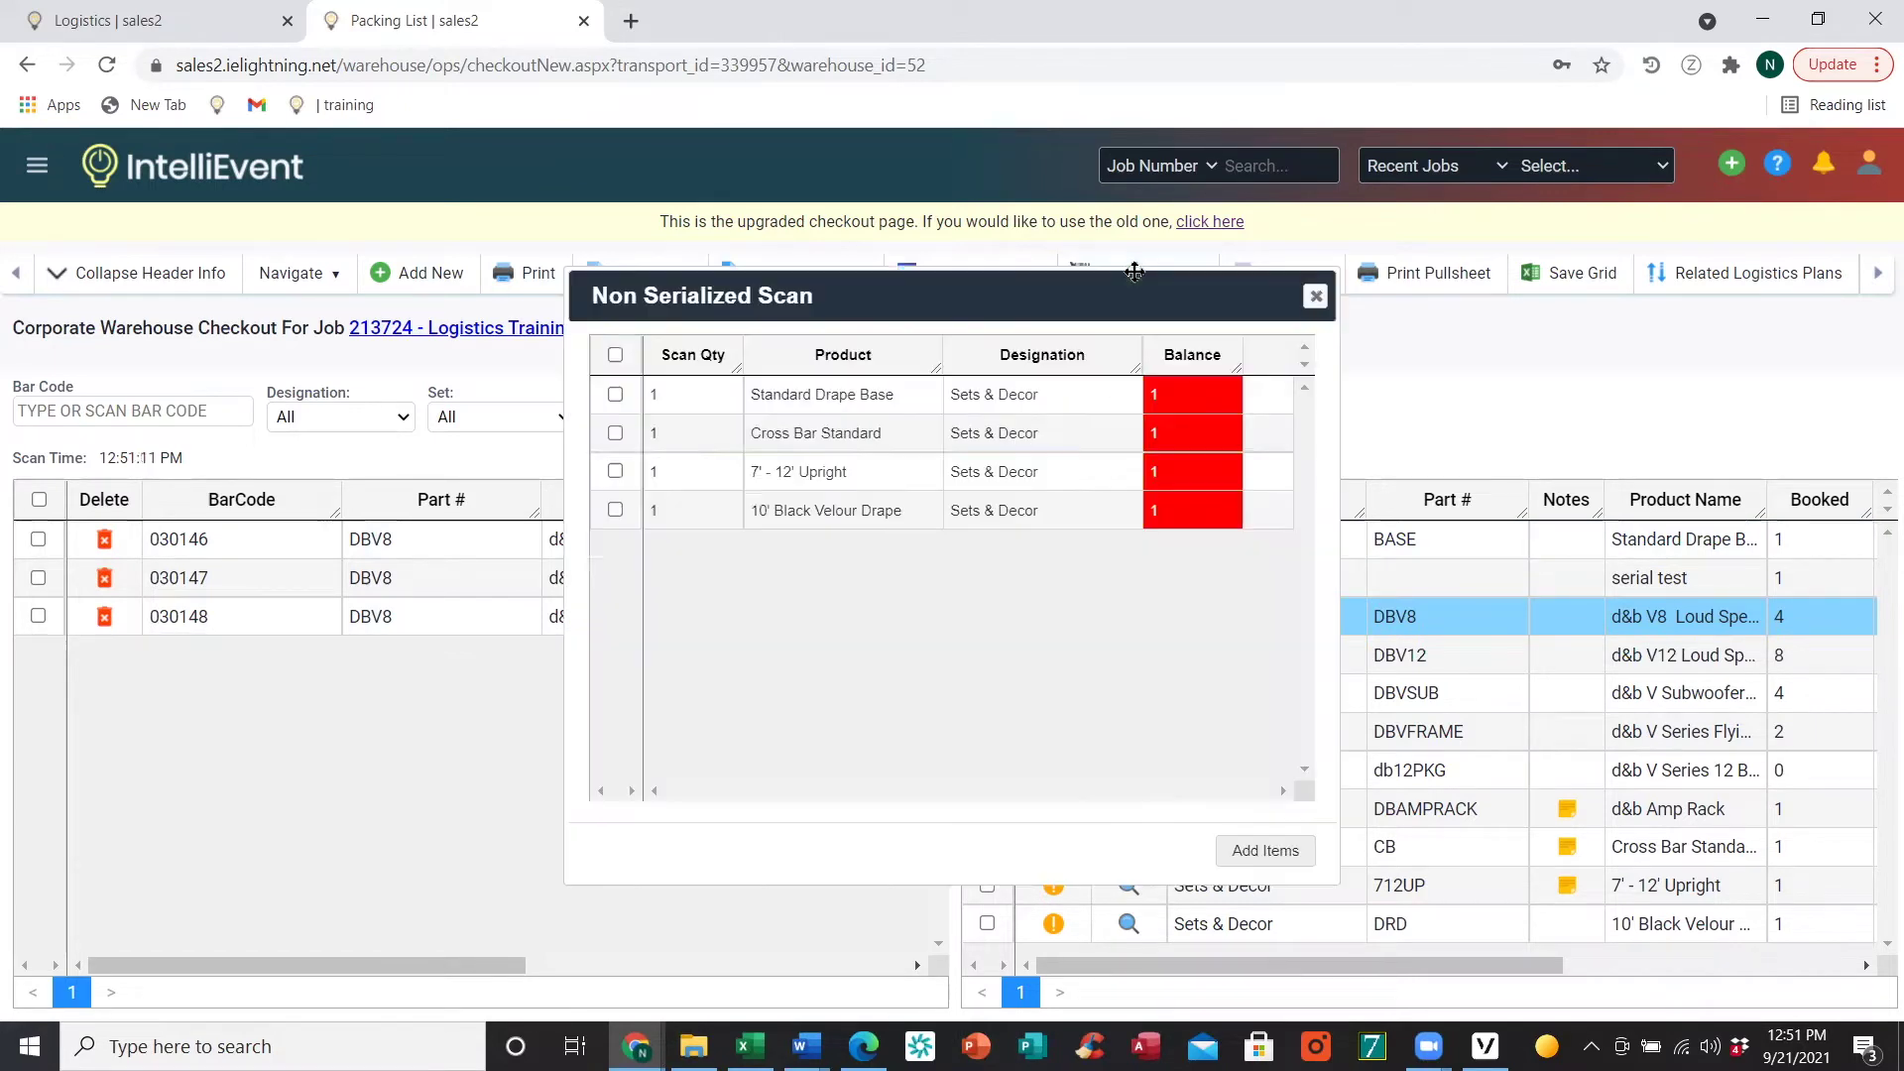
left_click(615, 395)
left_click(614, 433)
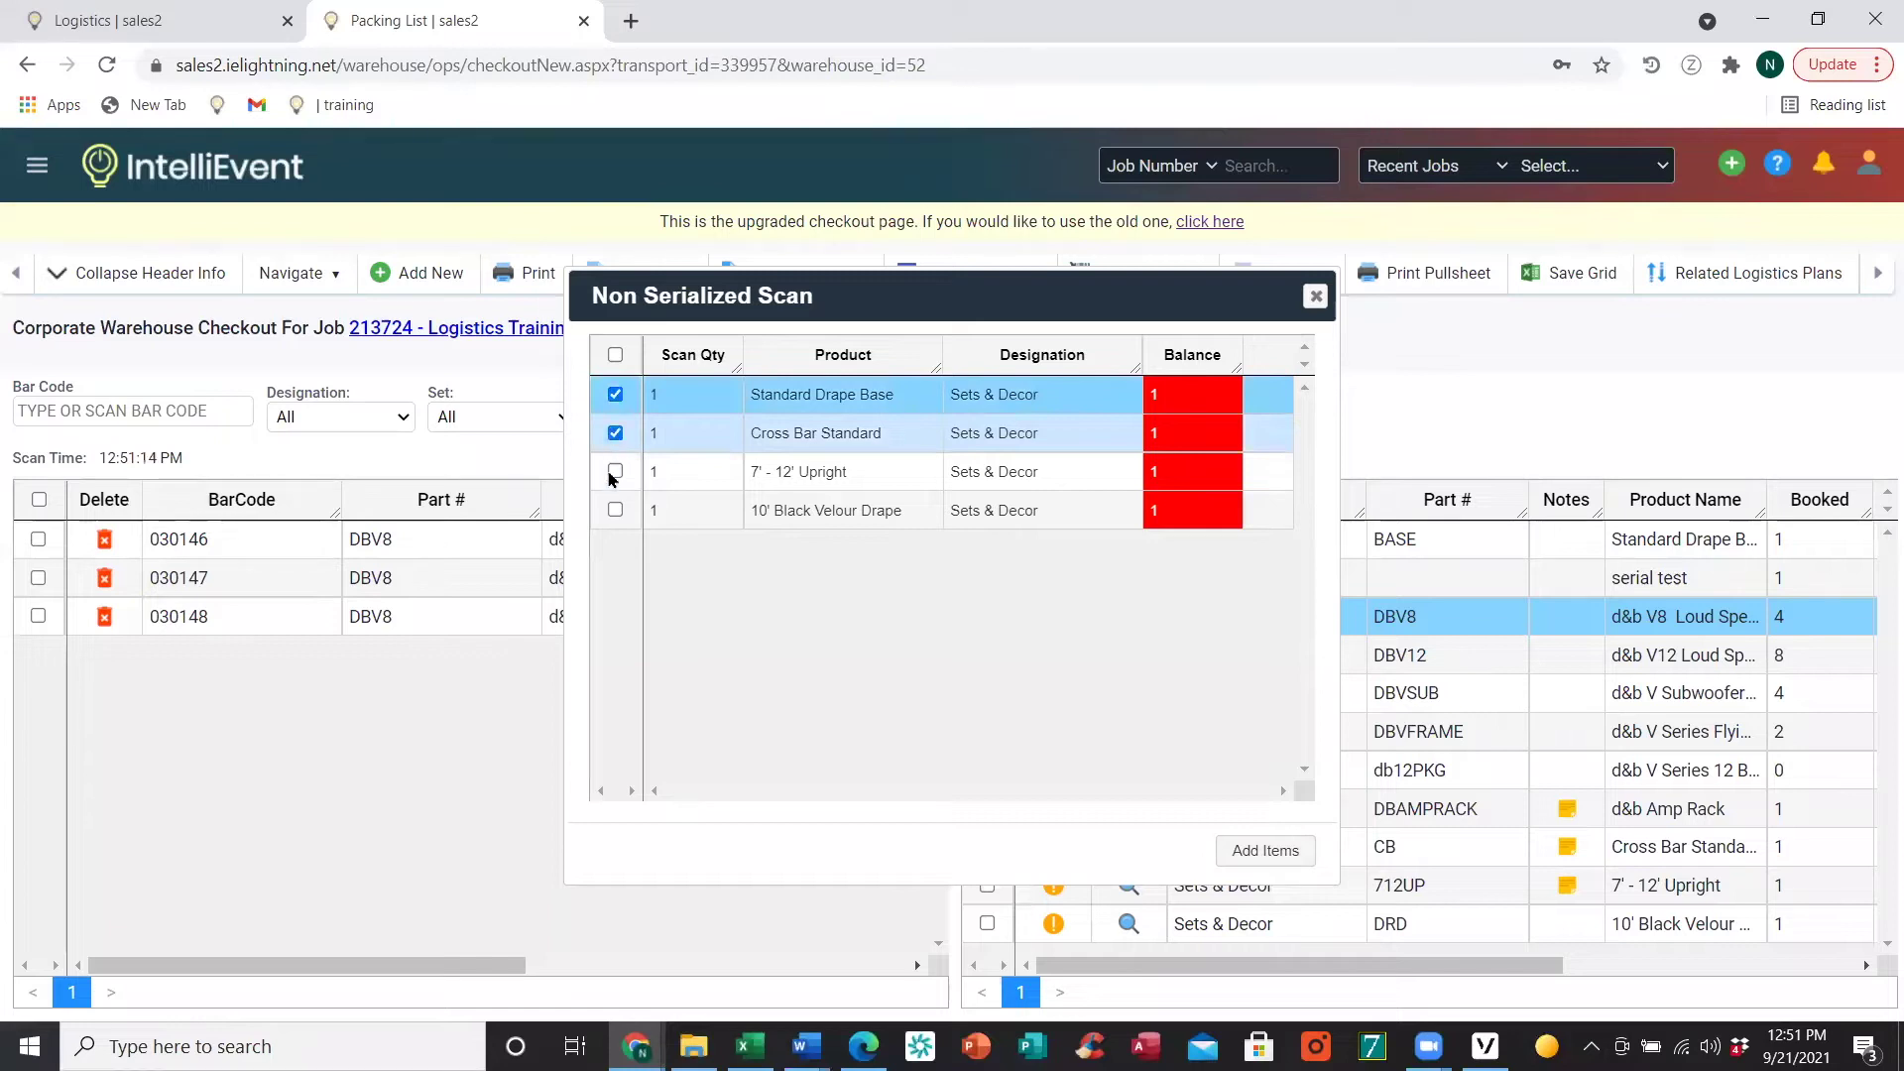
left_click(615, 471)
left_click(615, 510)
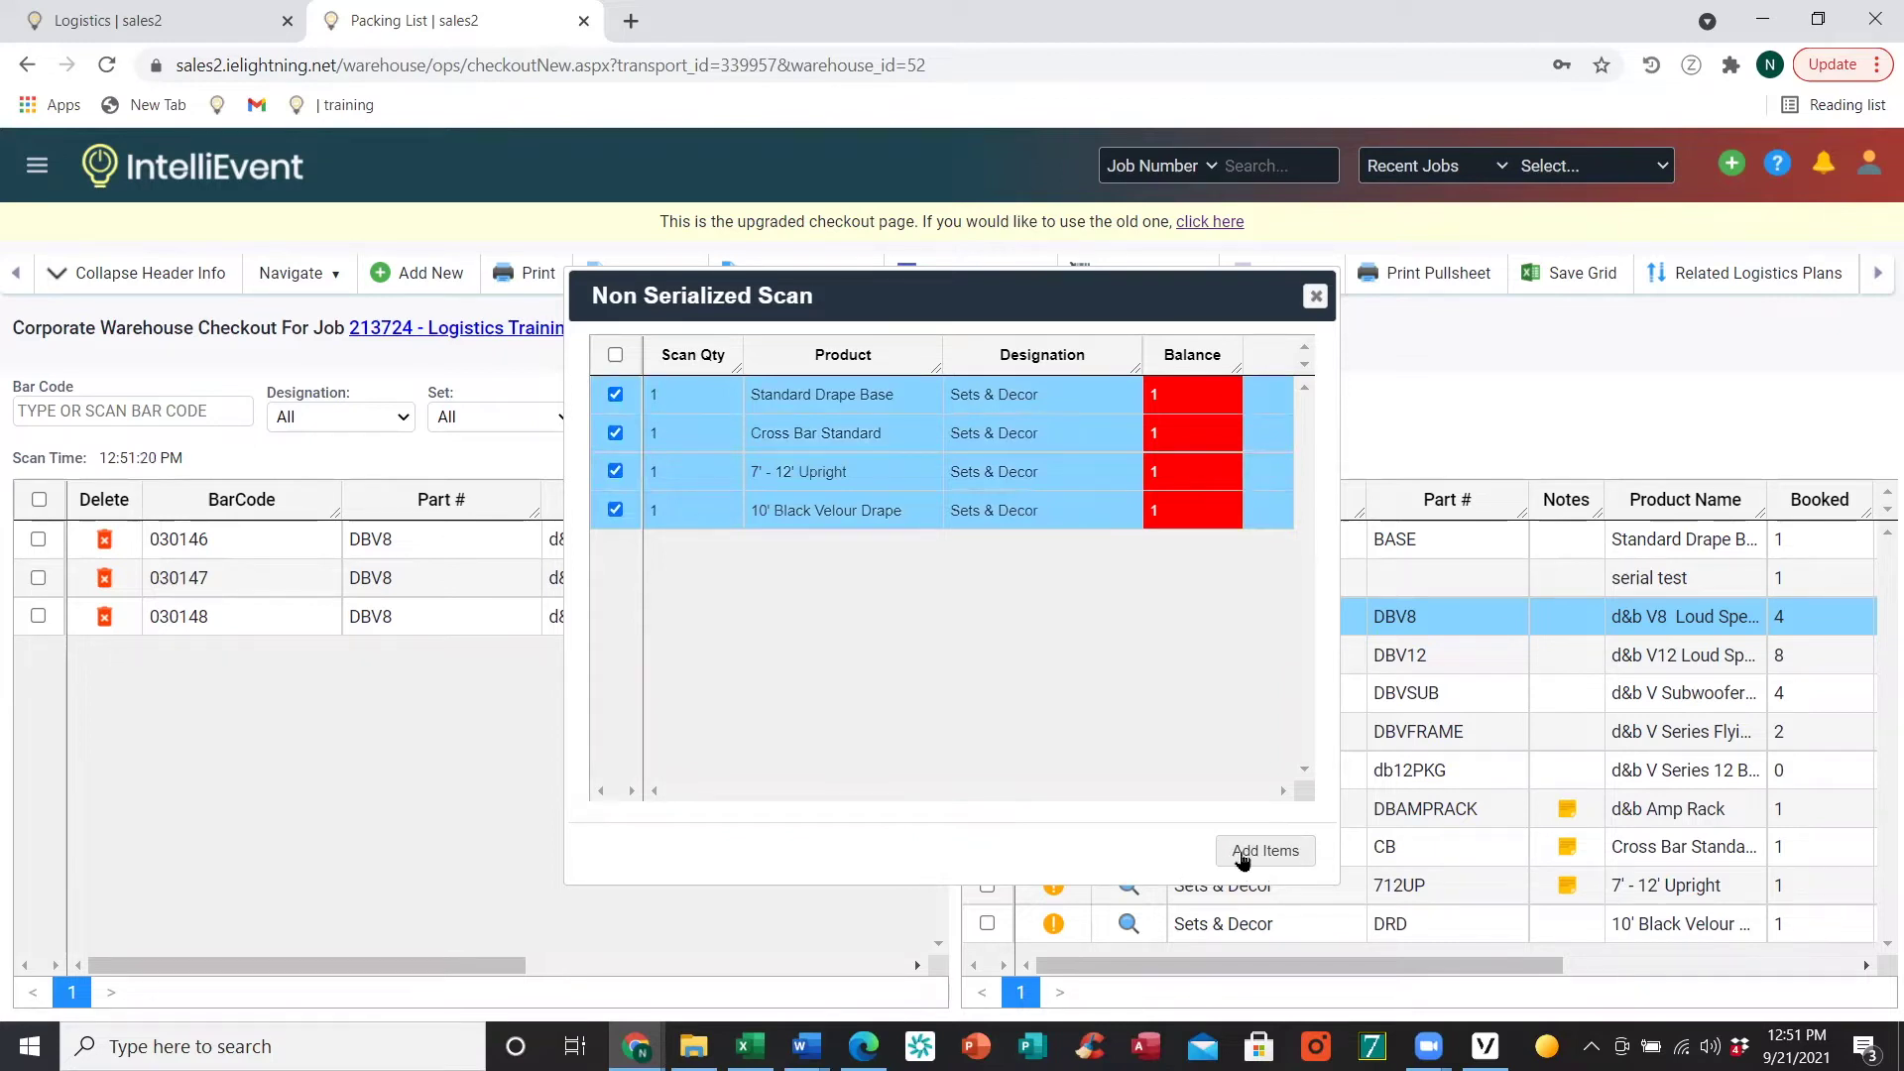
left_click(1250, 853)
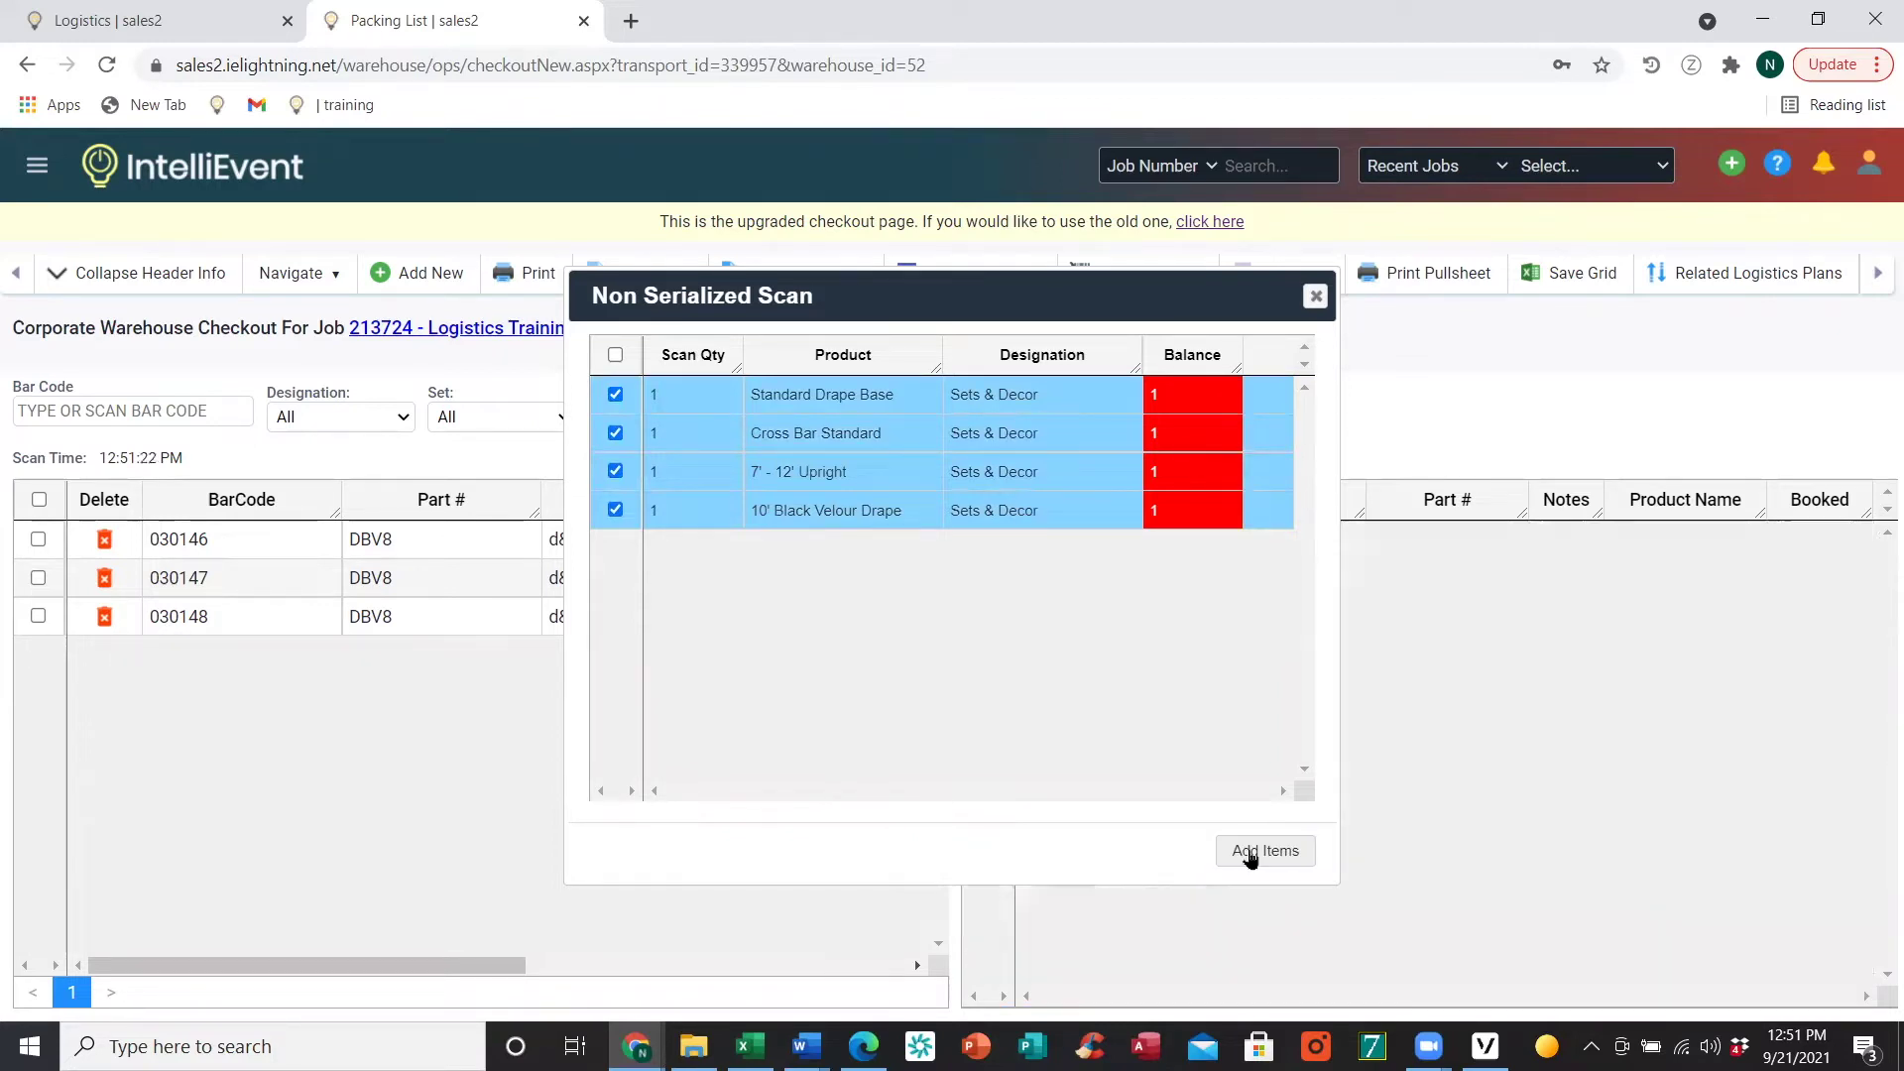
left_click(1316, 295)
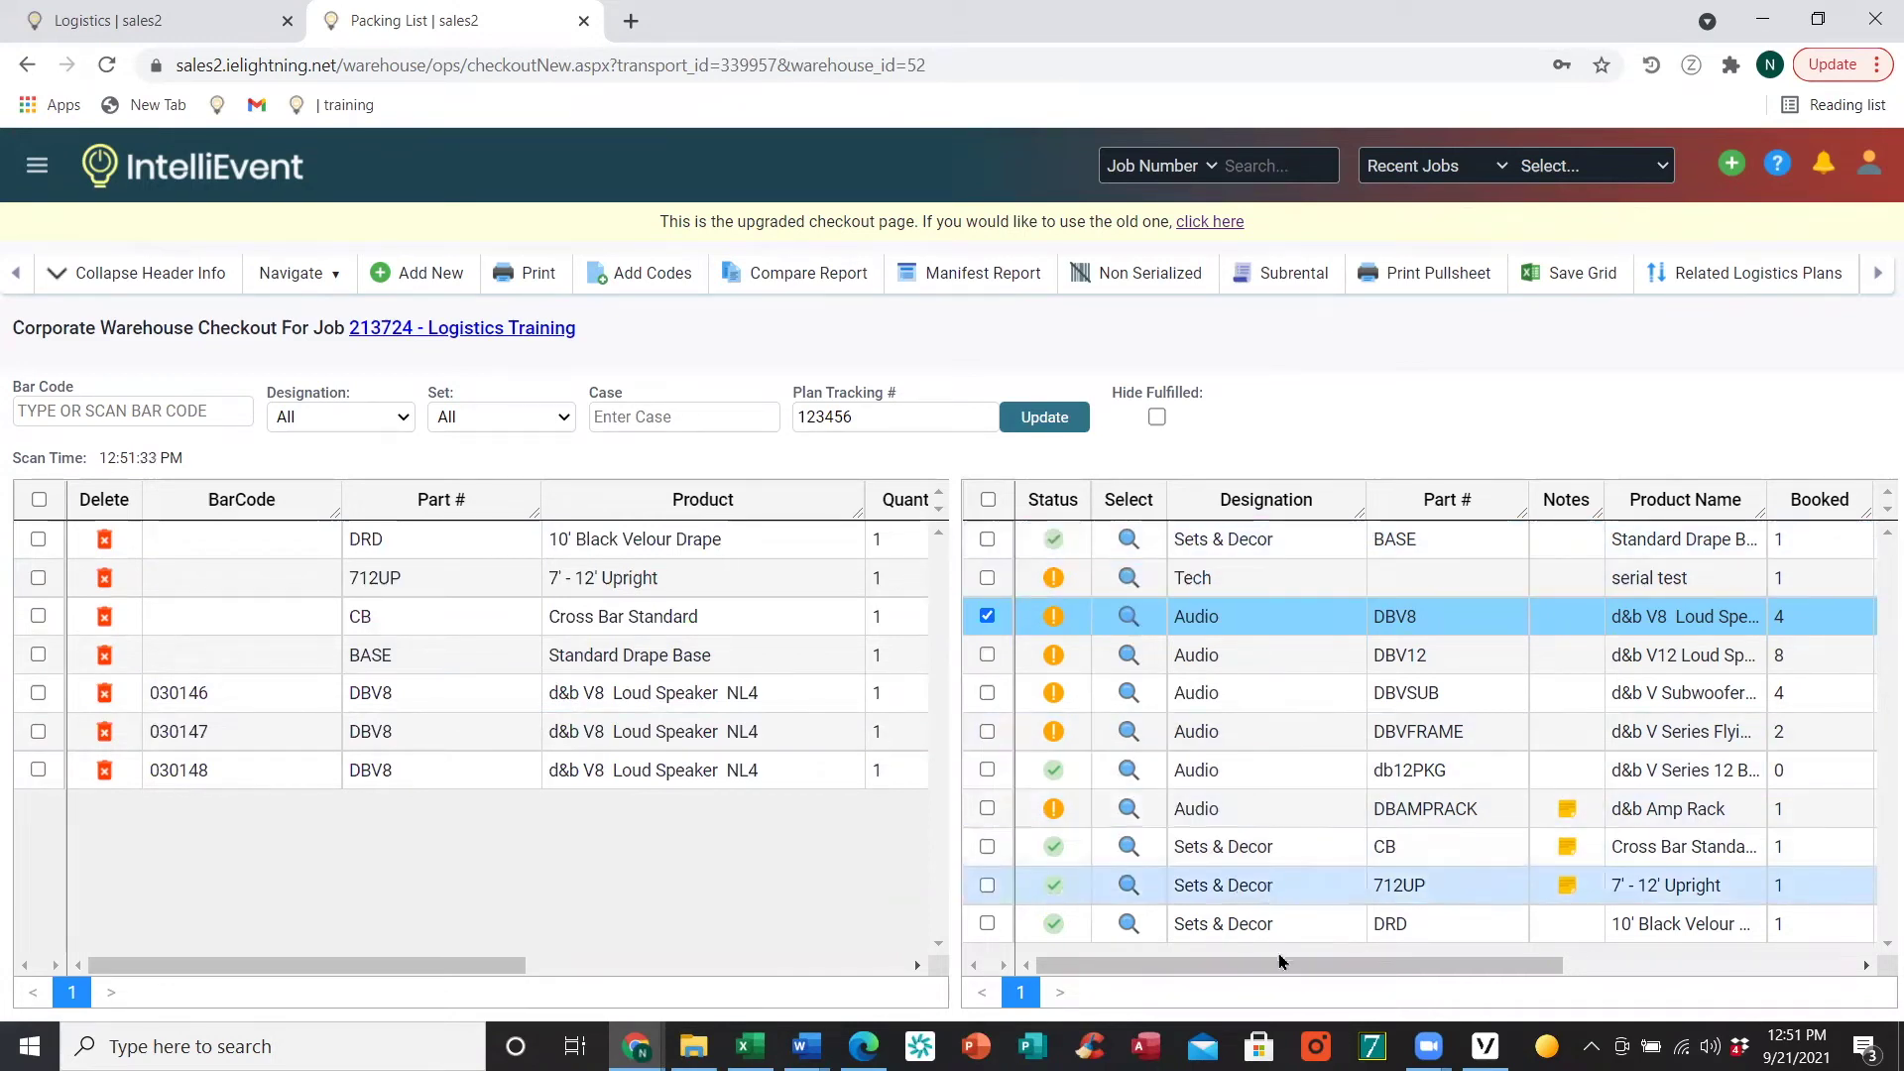
left_click_drag(1277, 971, 1504, 971)
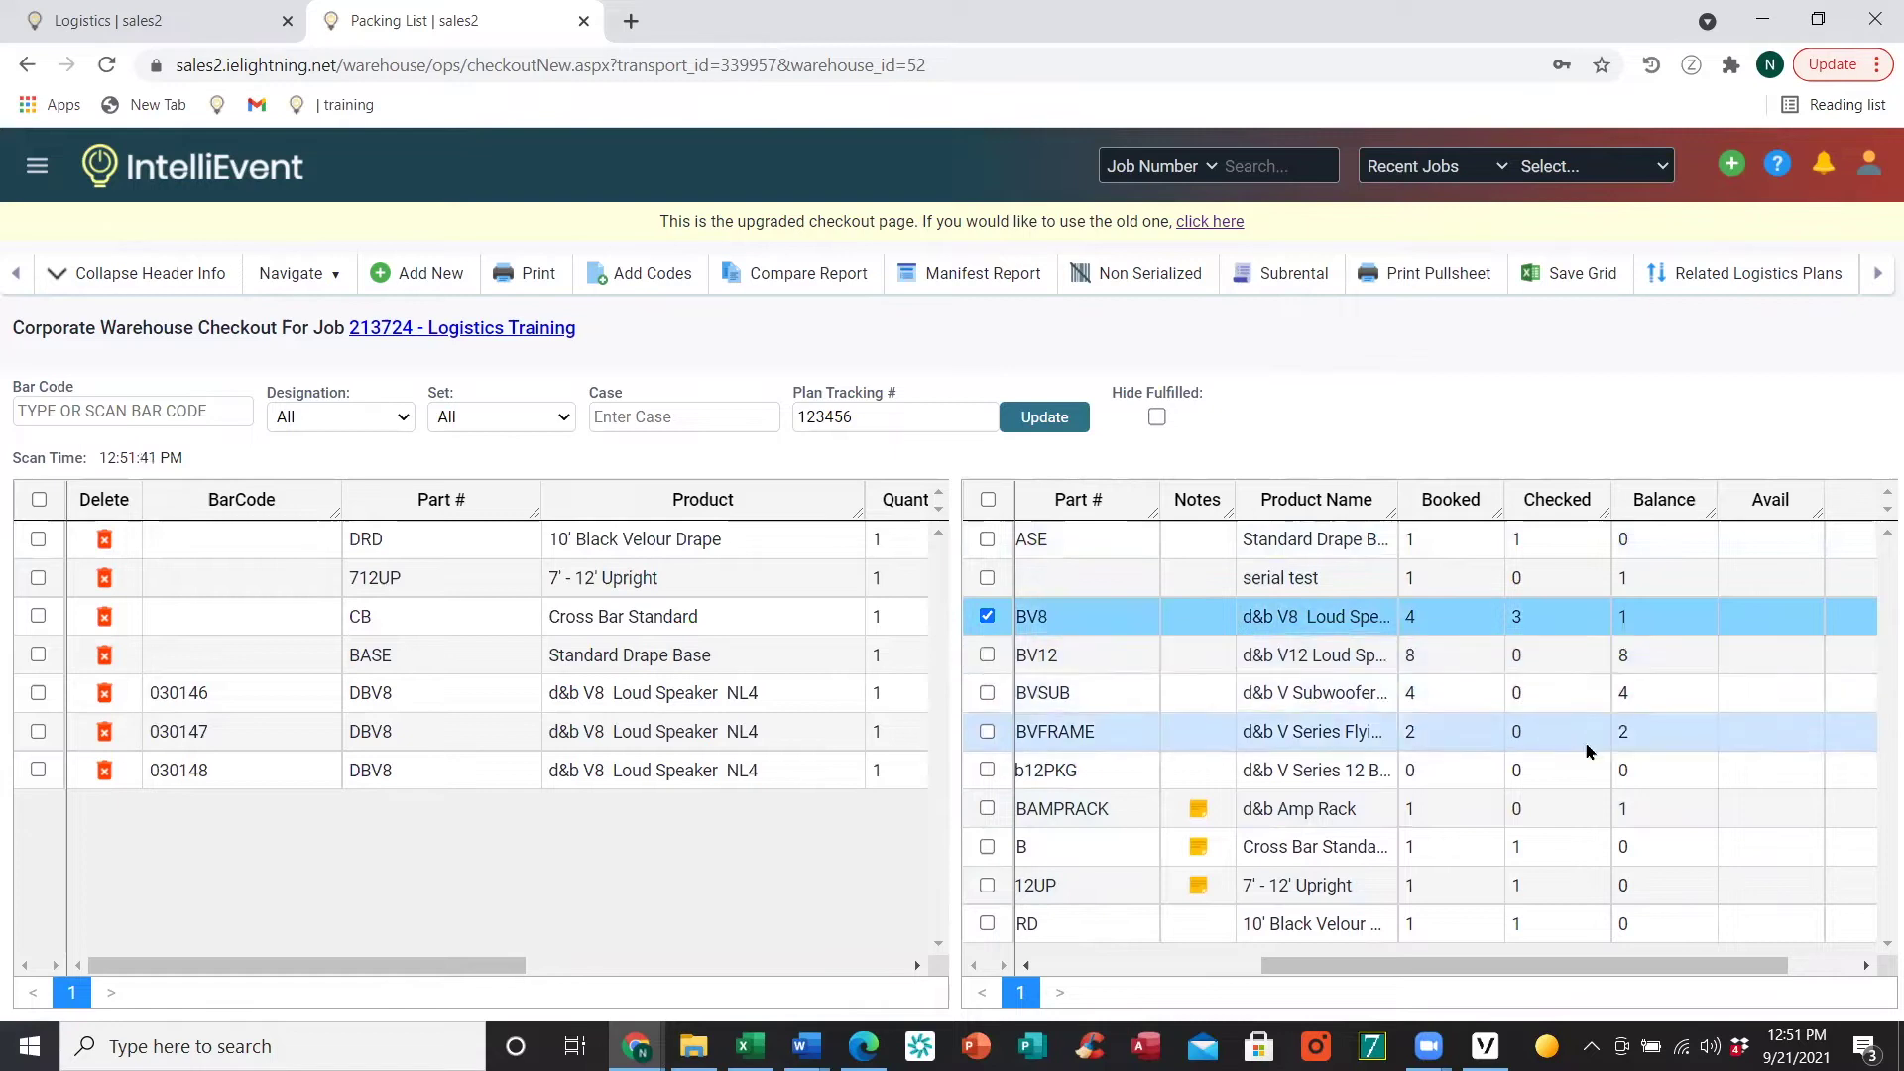
left_click_drag(1632, 969, 1369, 999)
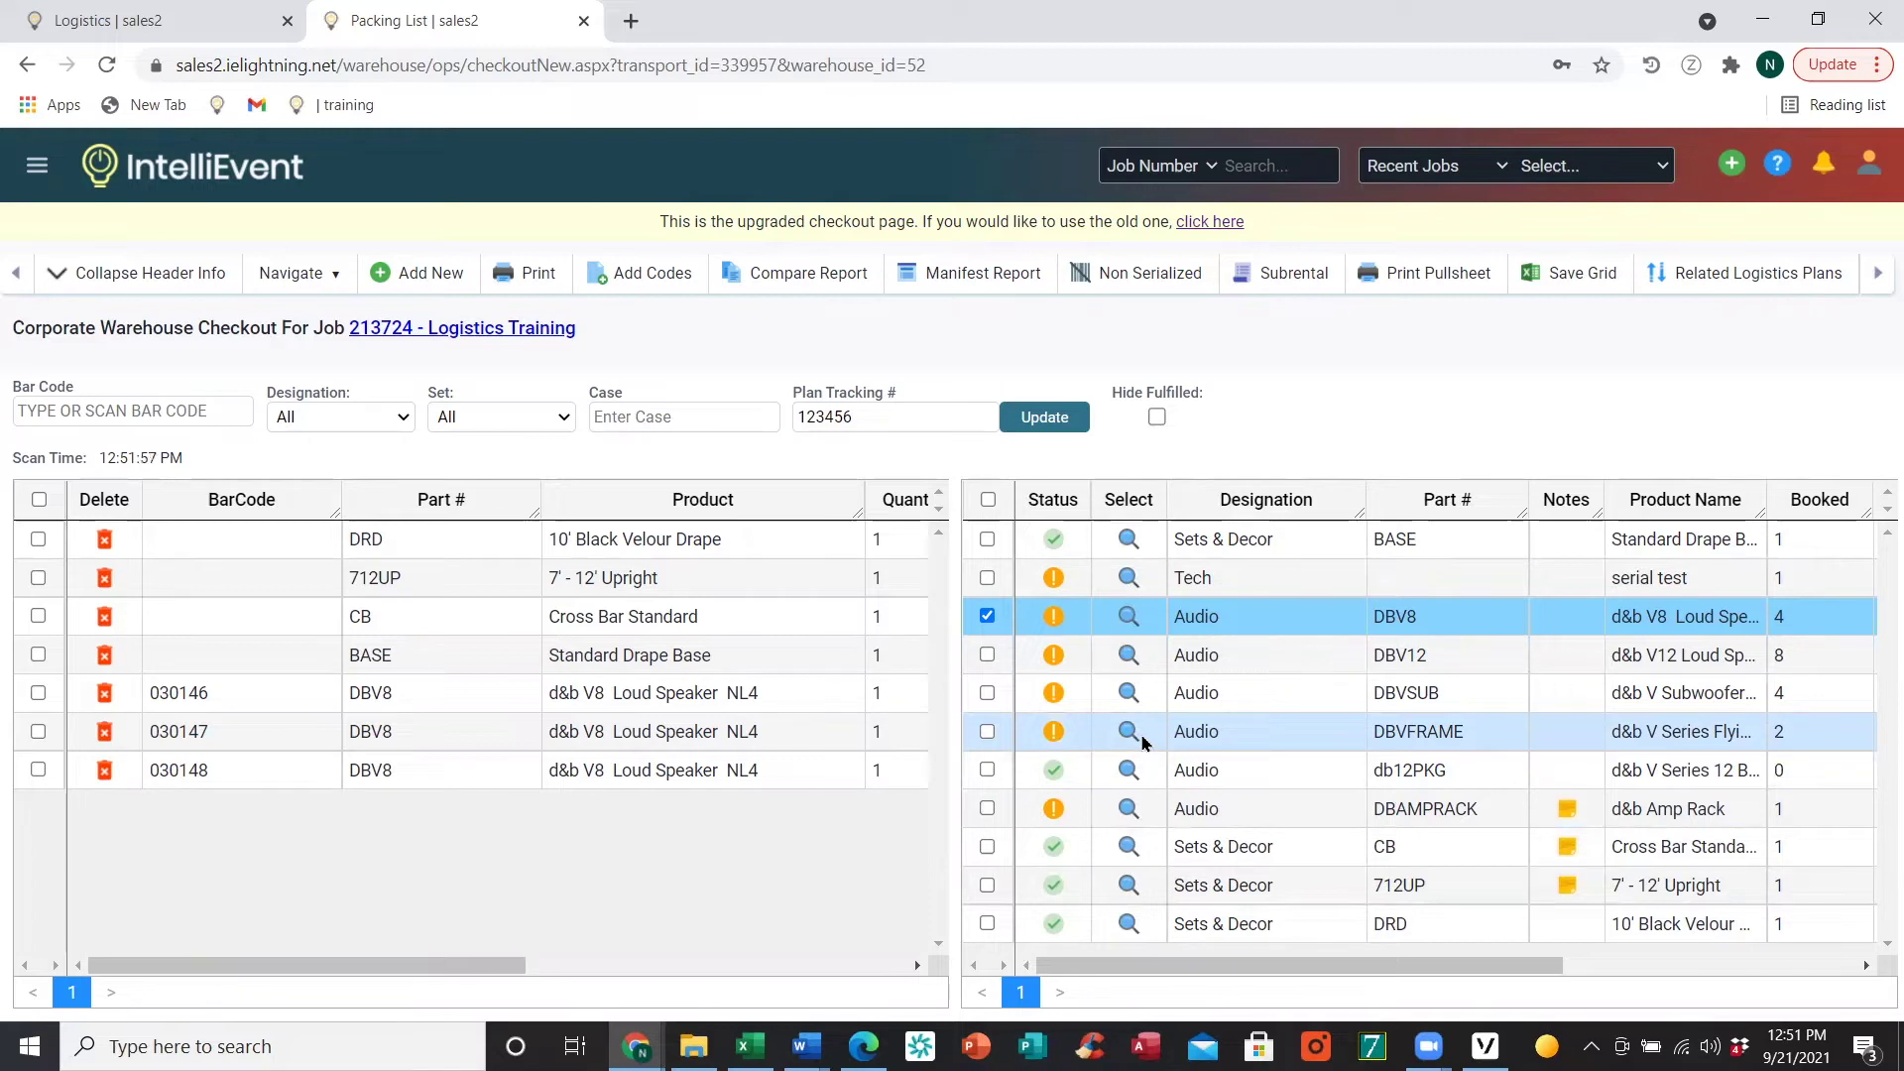
- Check out two more d&b V8 Loud Speaker NL4 units with barcodes 010749 and 010748, and review the checked and balance quantities
left_click(1130, 617)
left_click(785, 457)
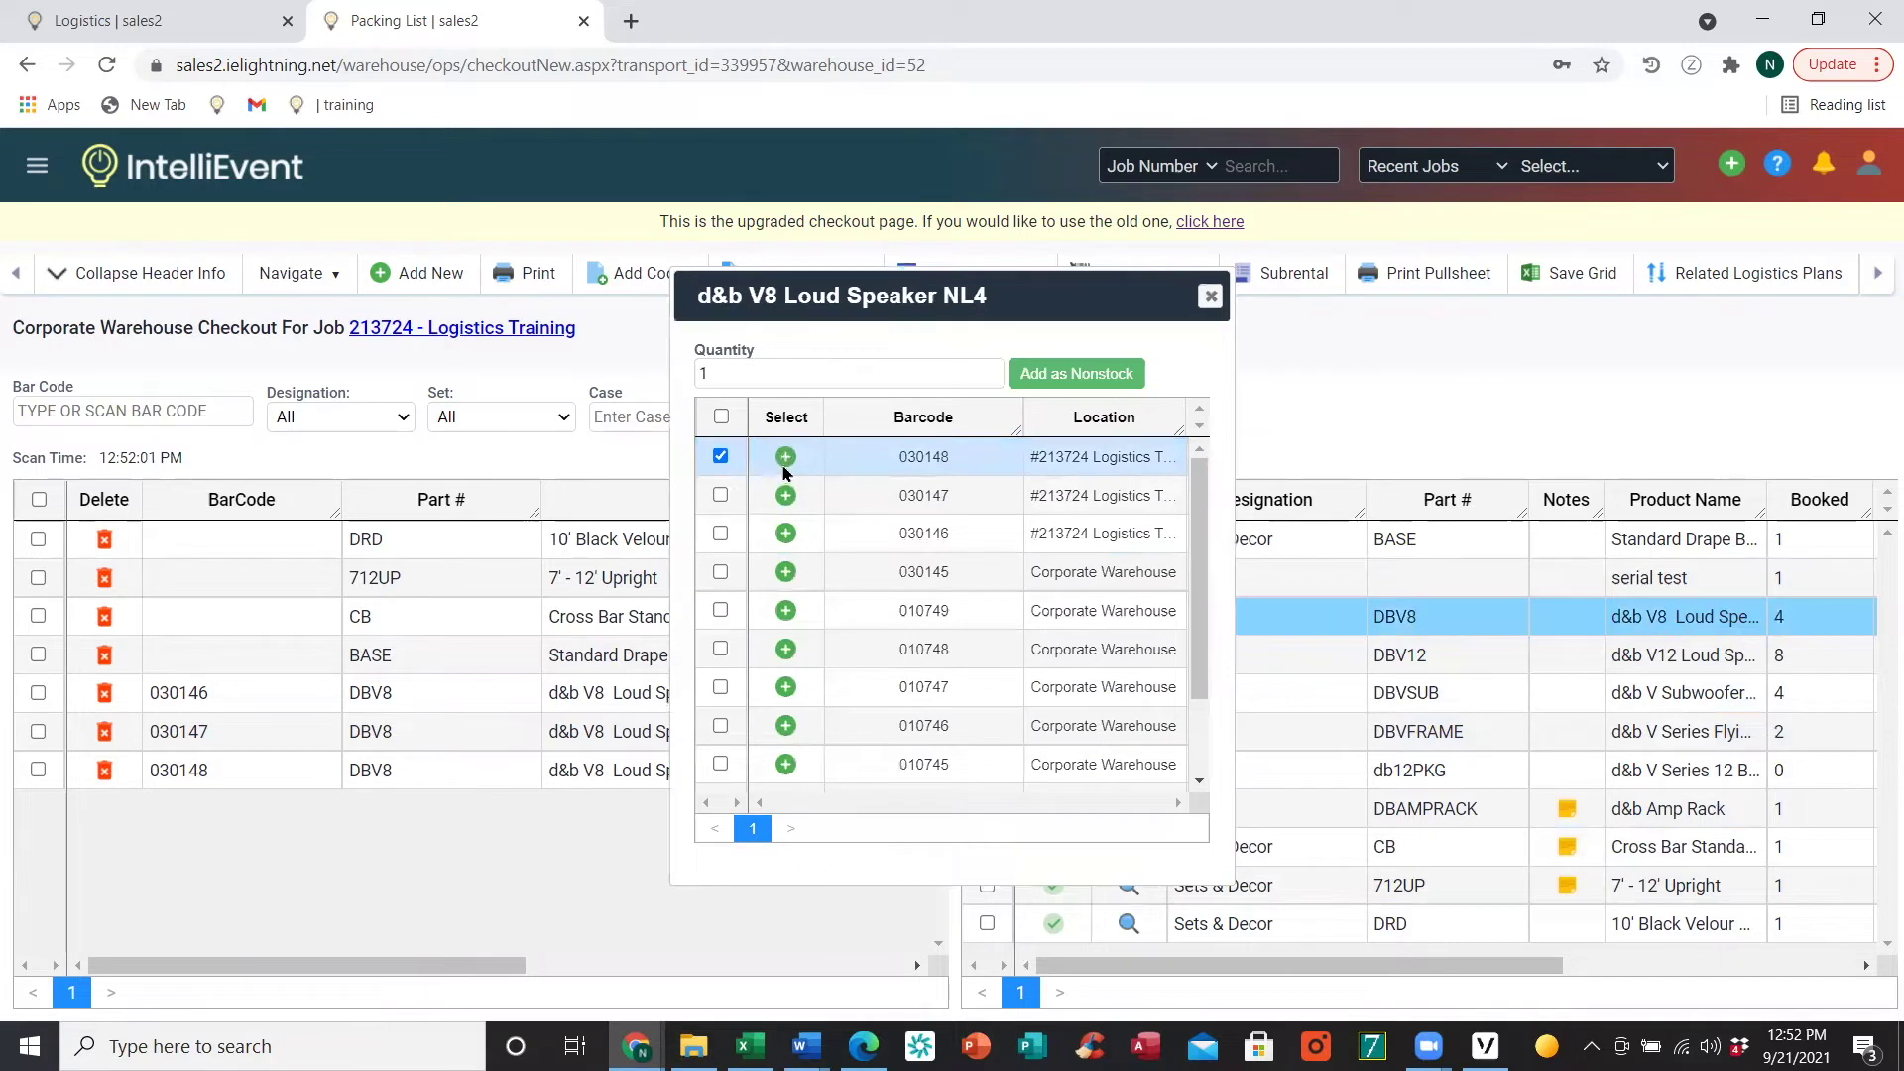
left_click(1127, 355)
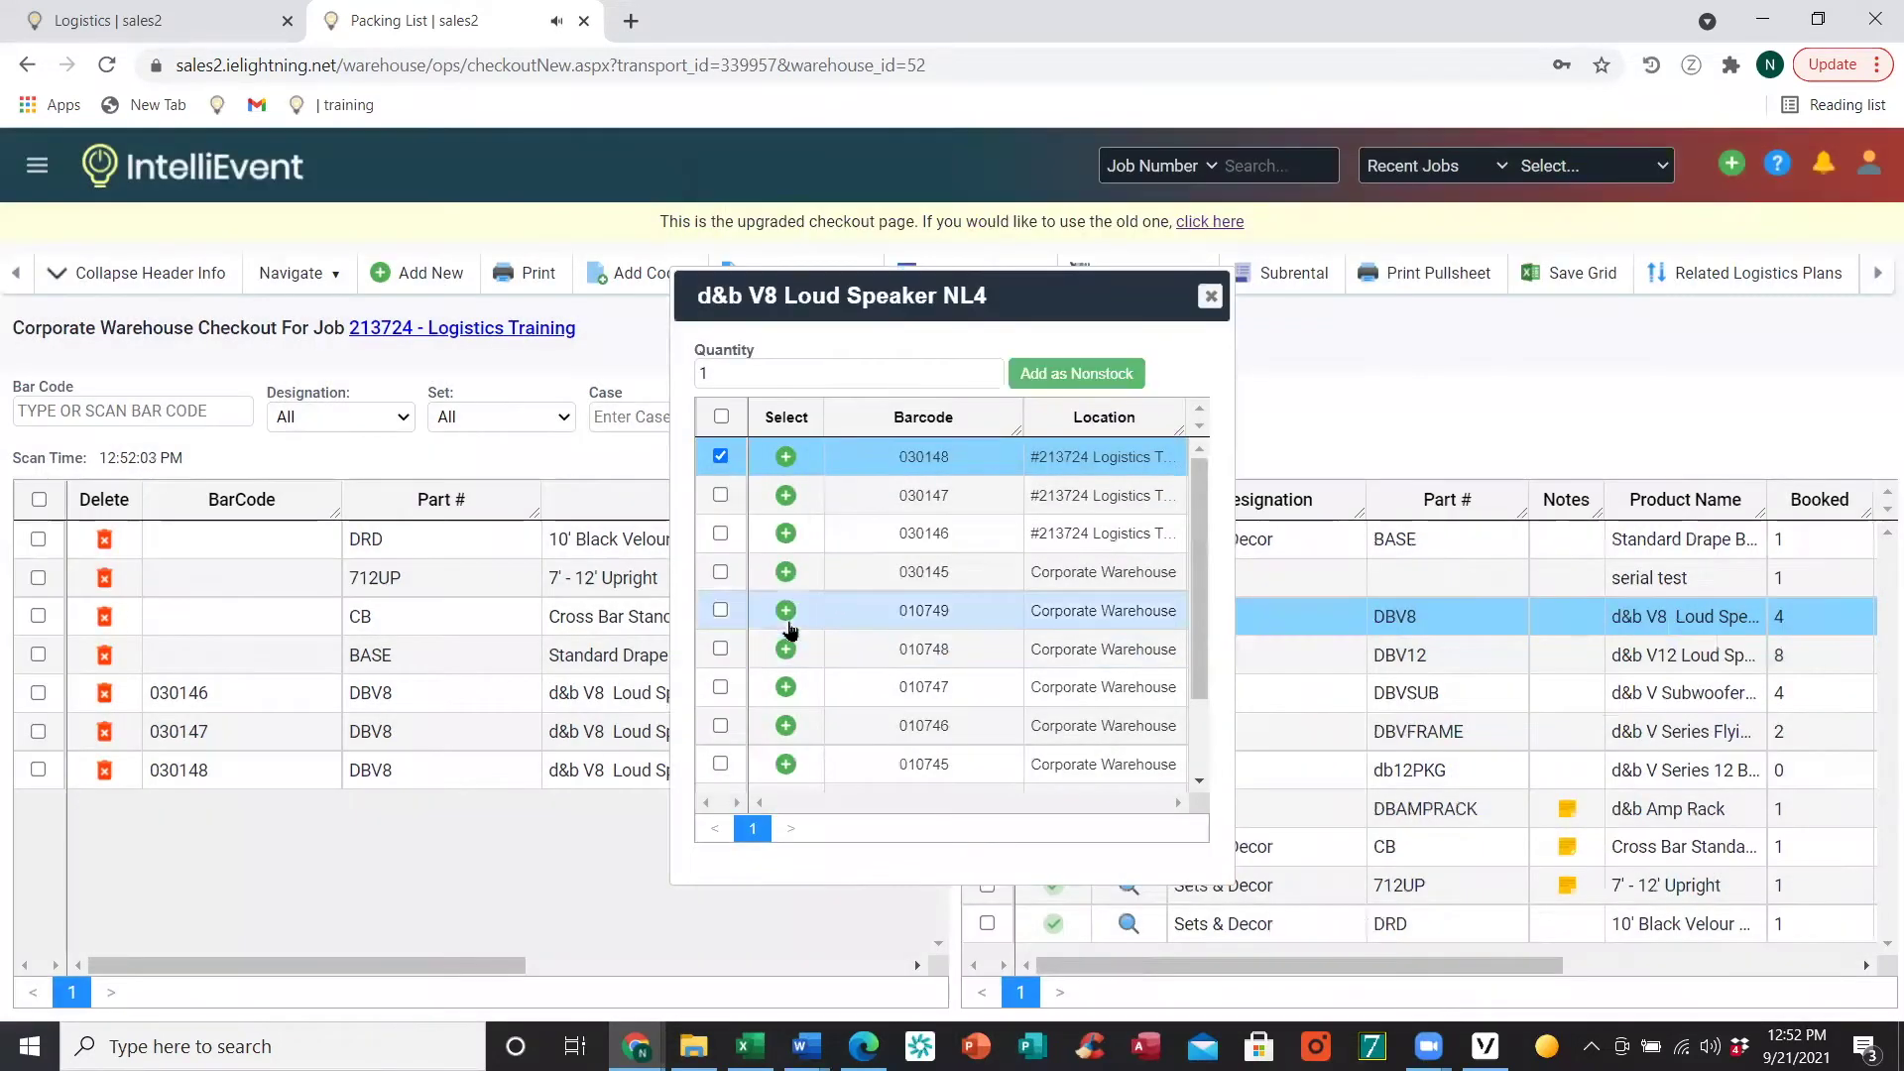
left_click(786, 613)
left_click(786, 648)
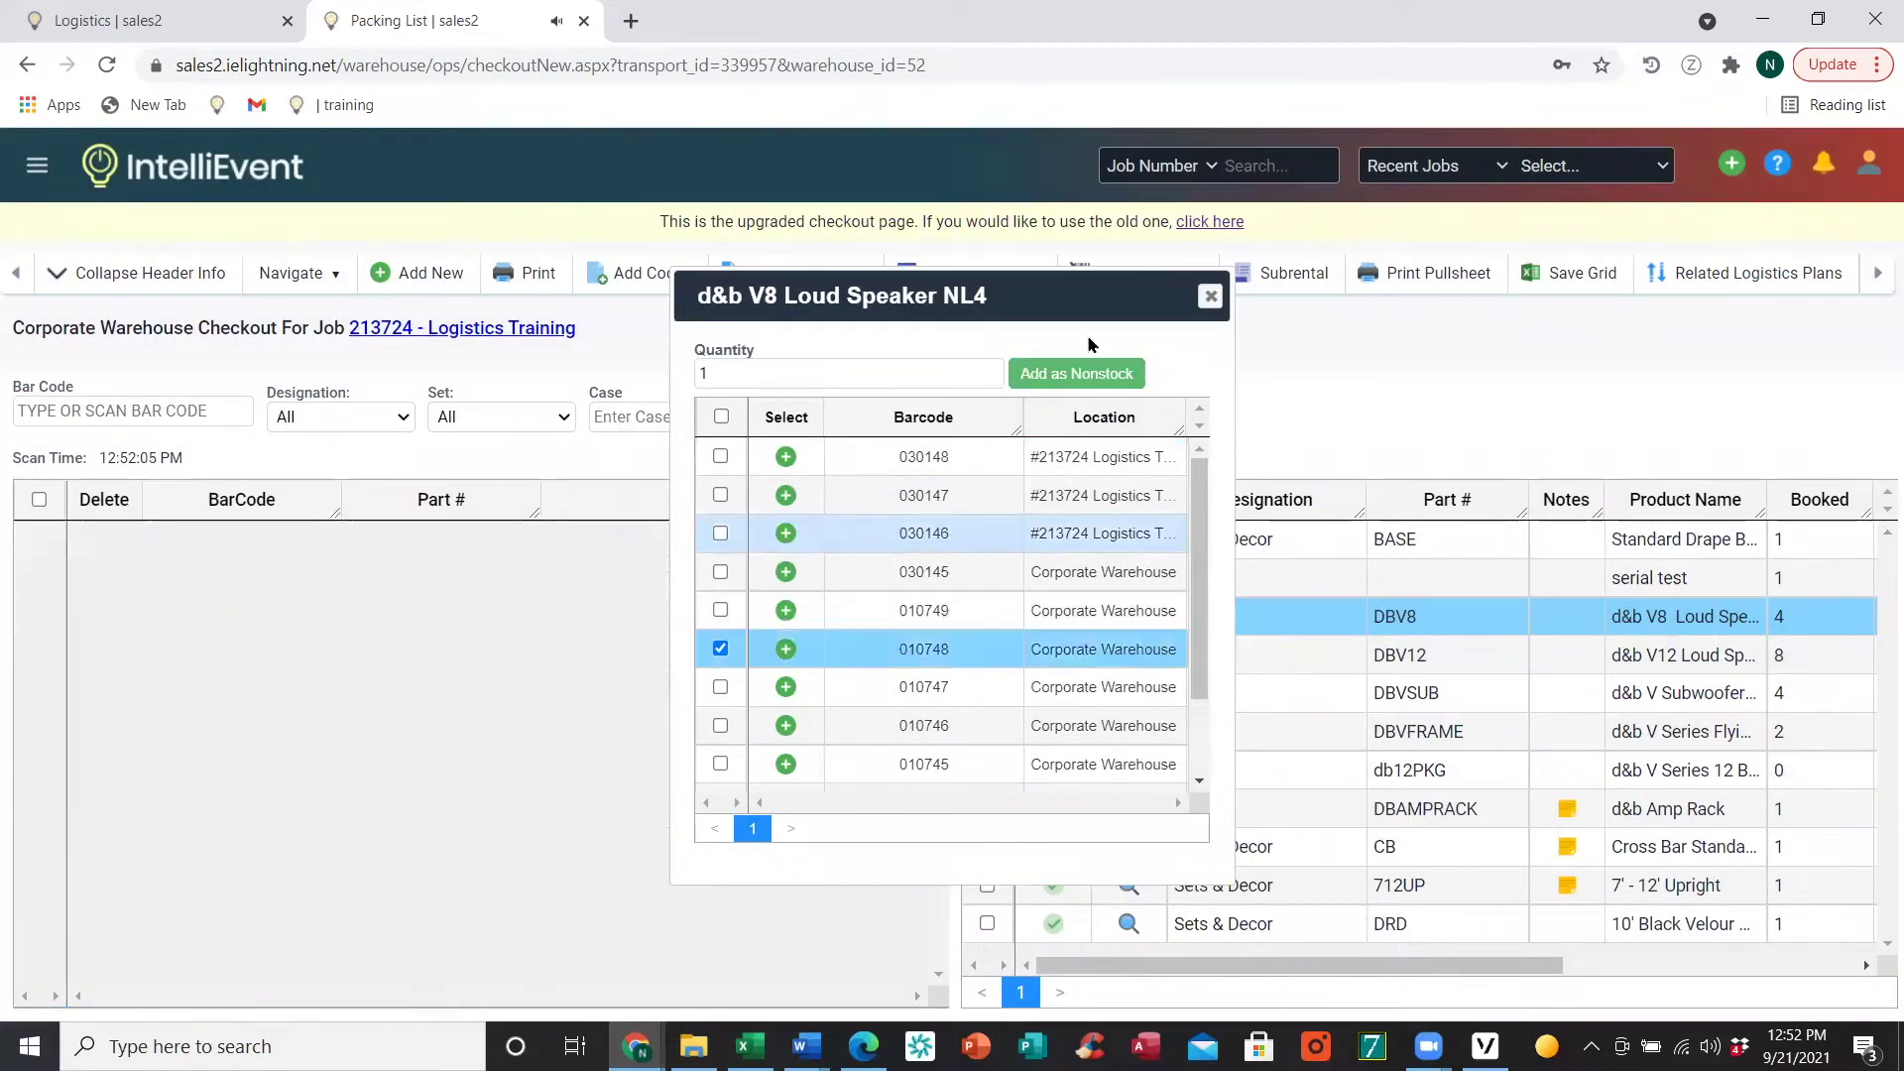
left_click(1210, 298)
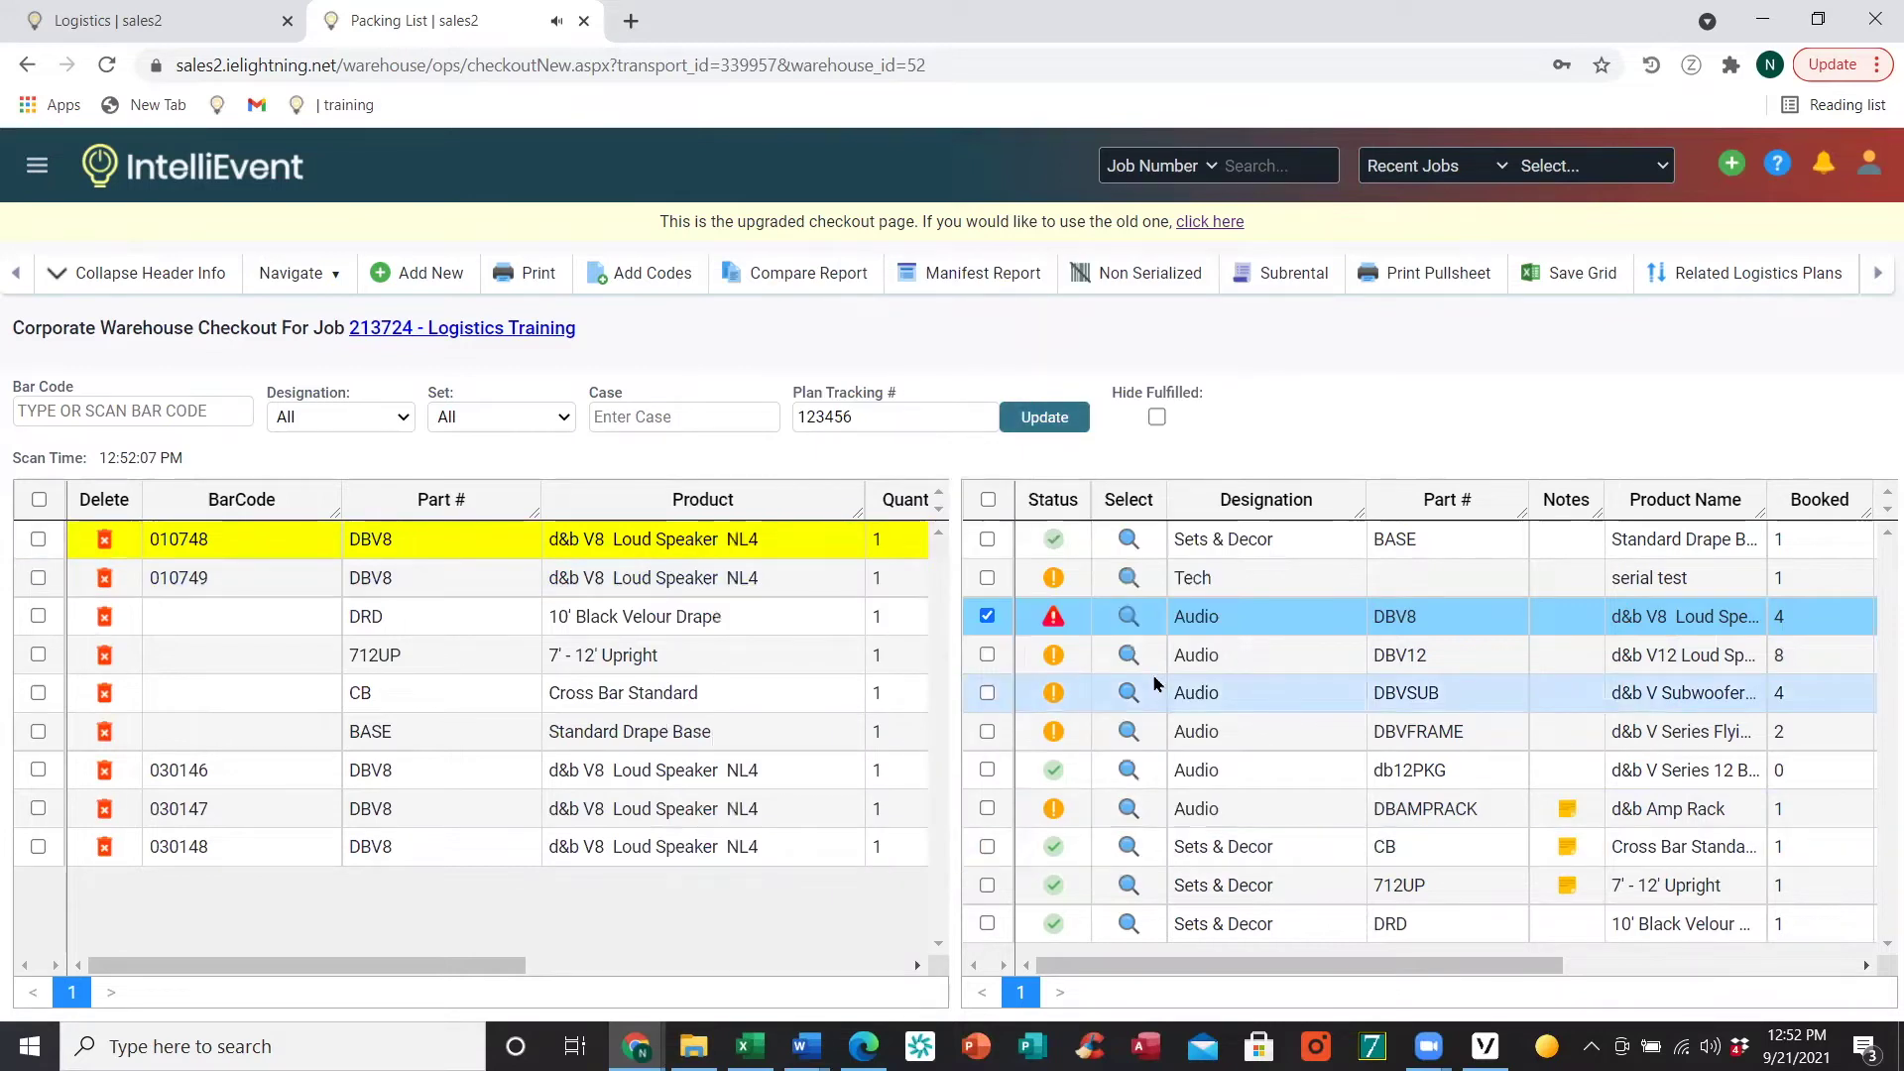
left_click_drag(1322, 967, 1466, 595)
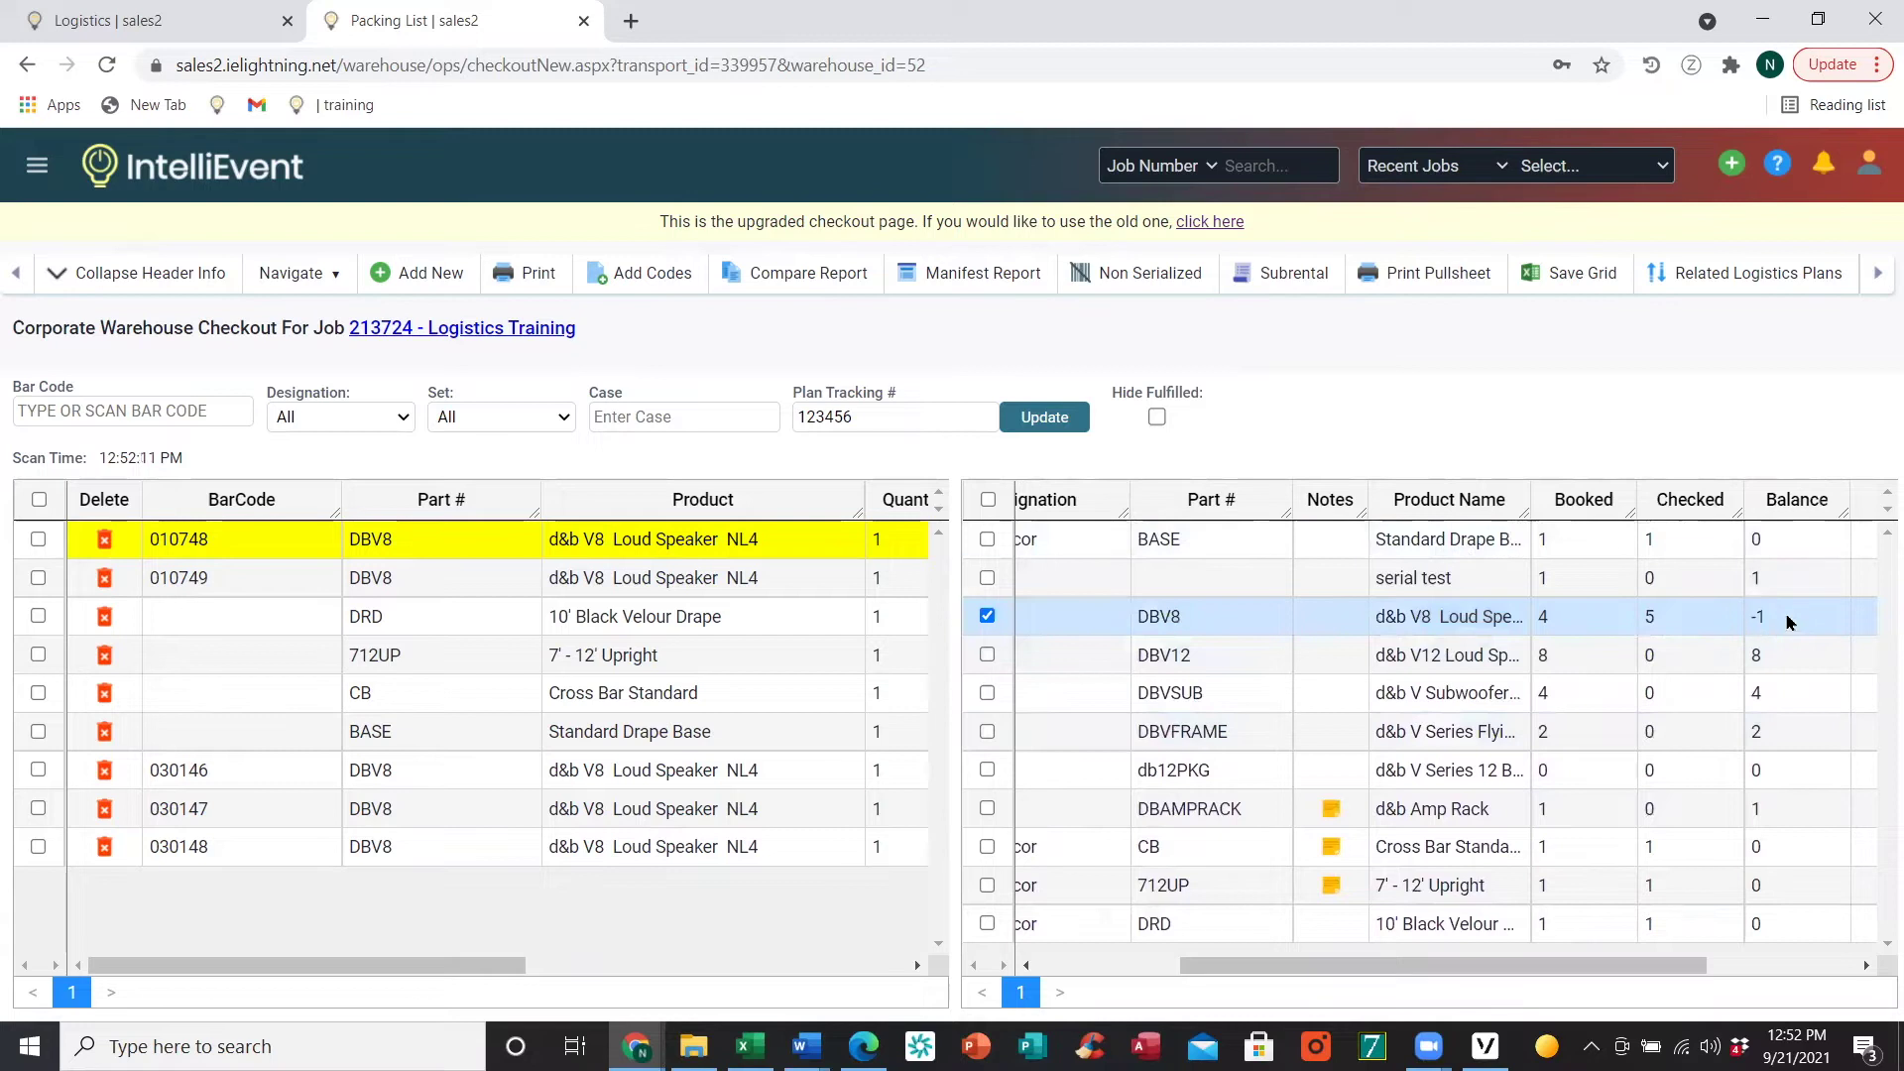
left_click_drag(1443, 964, 834, 818)
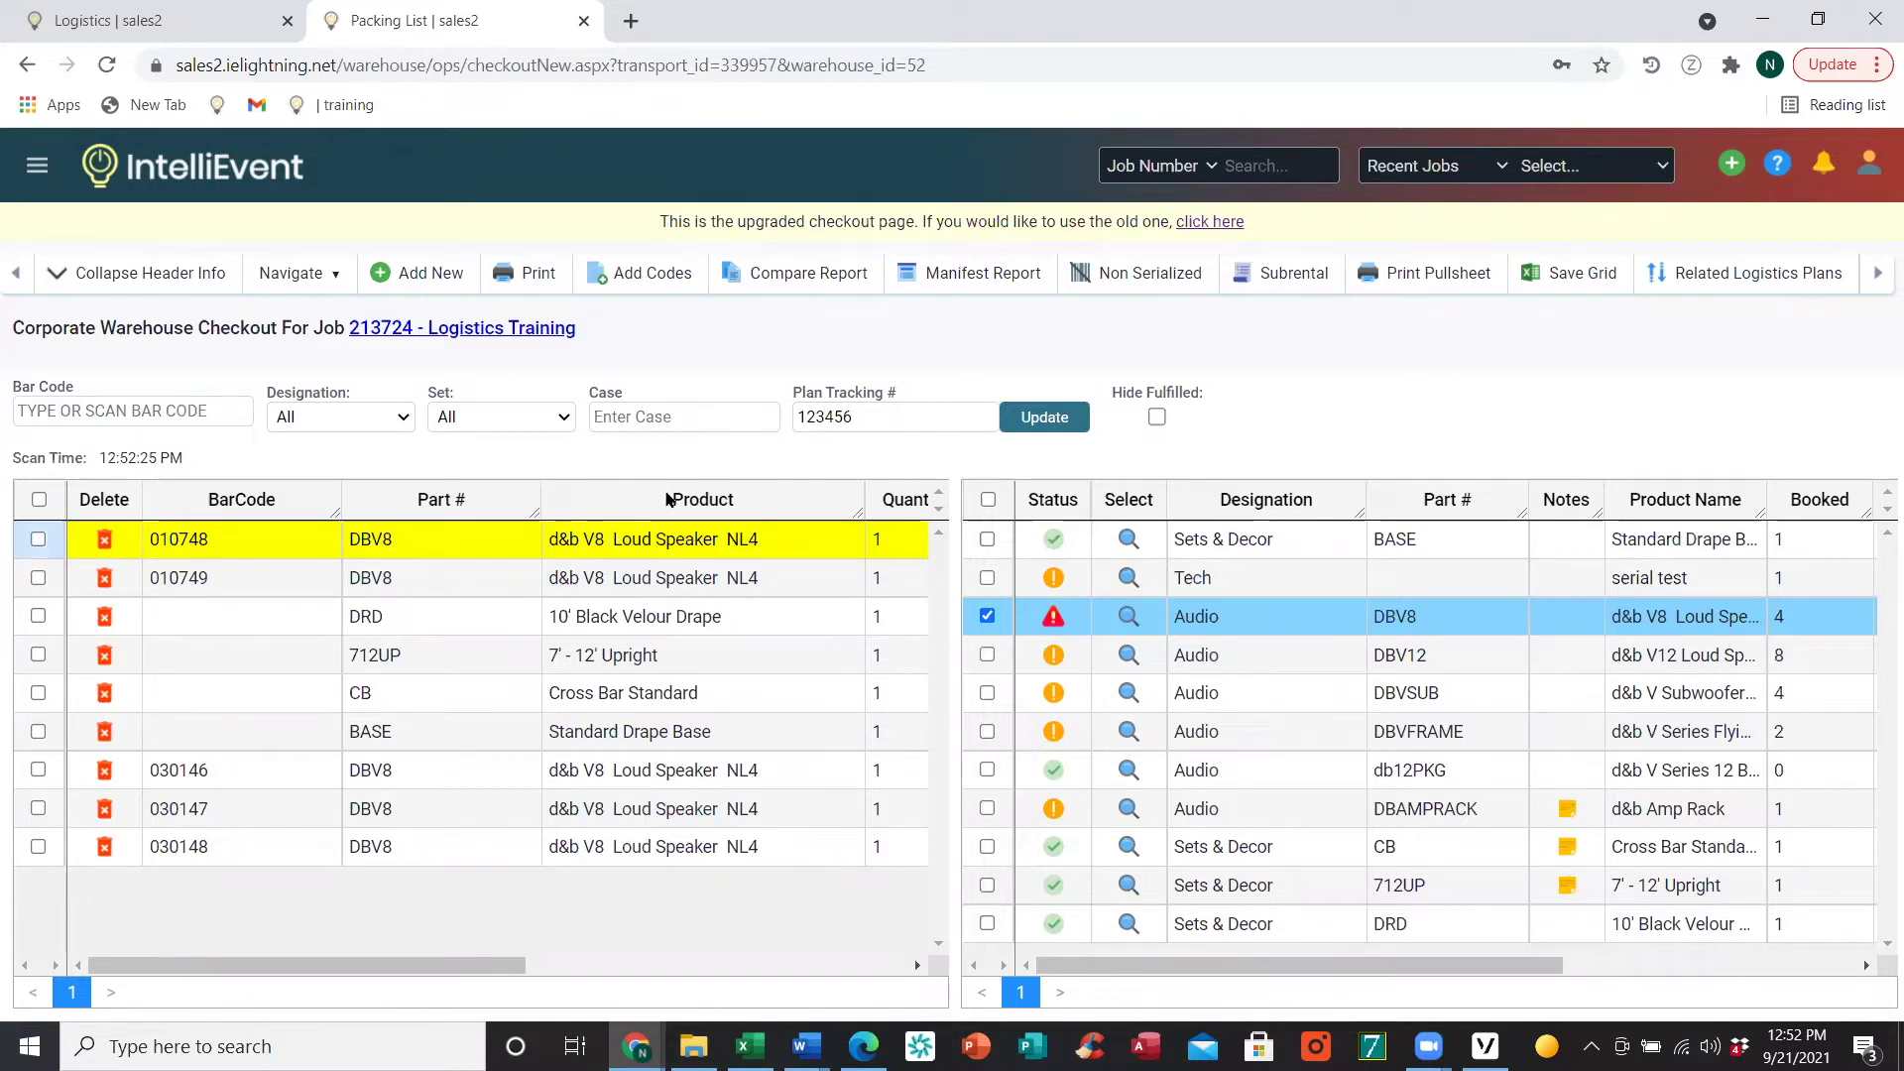
- Examine the compare report for the extra d&b V8 Loud Speaker NL4 not on the job, including its add-to-job option, and return to check-out
left_click(784, 284)
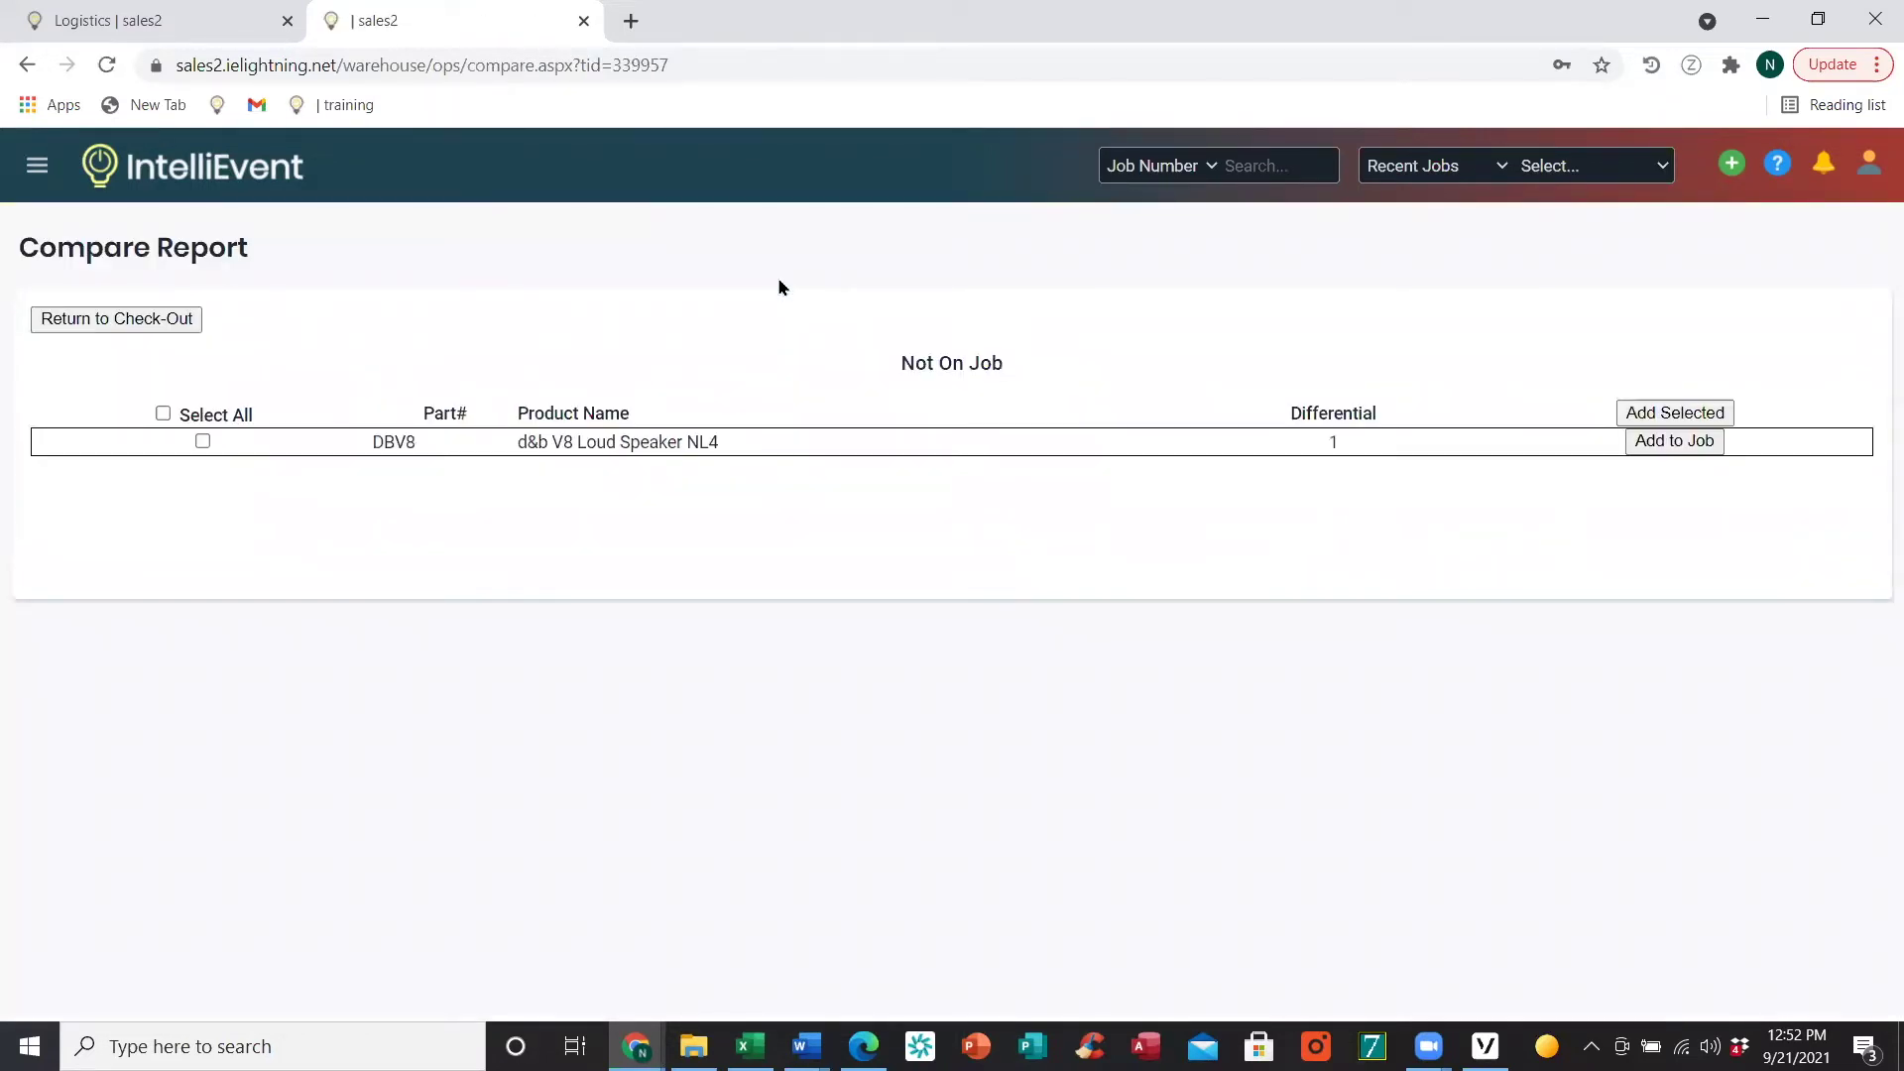
left_click(202, 443)
left_click(1666, 439)
left_click(140, 320)
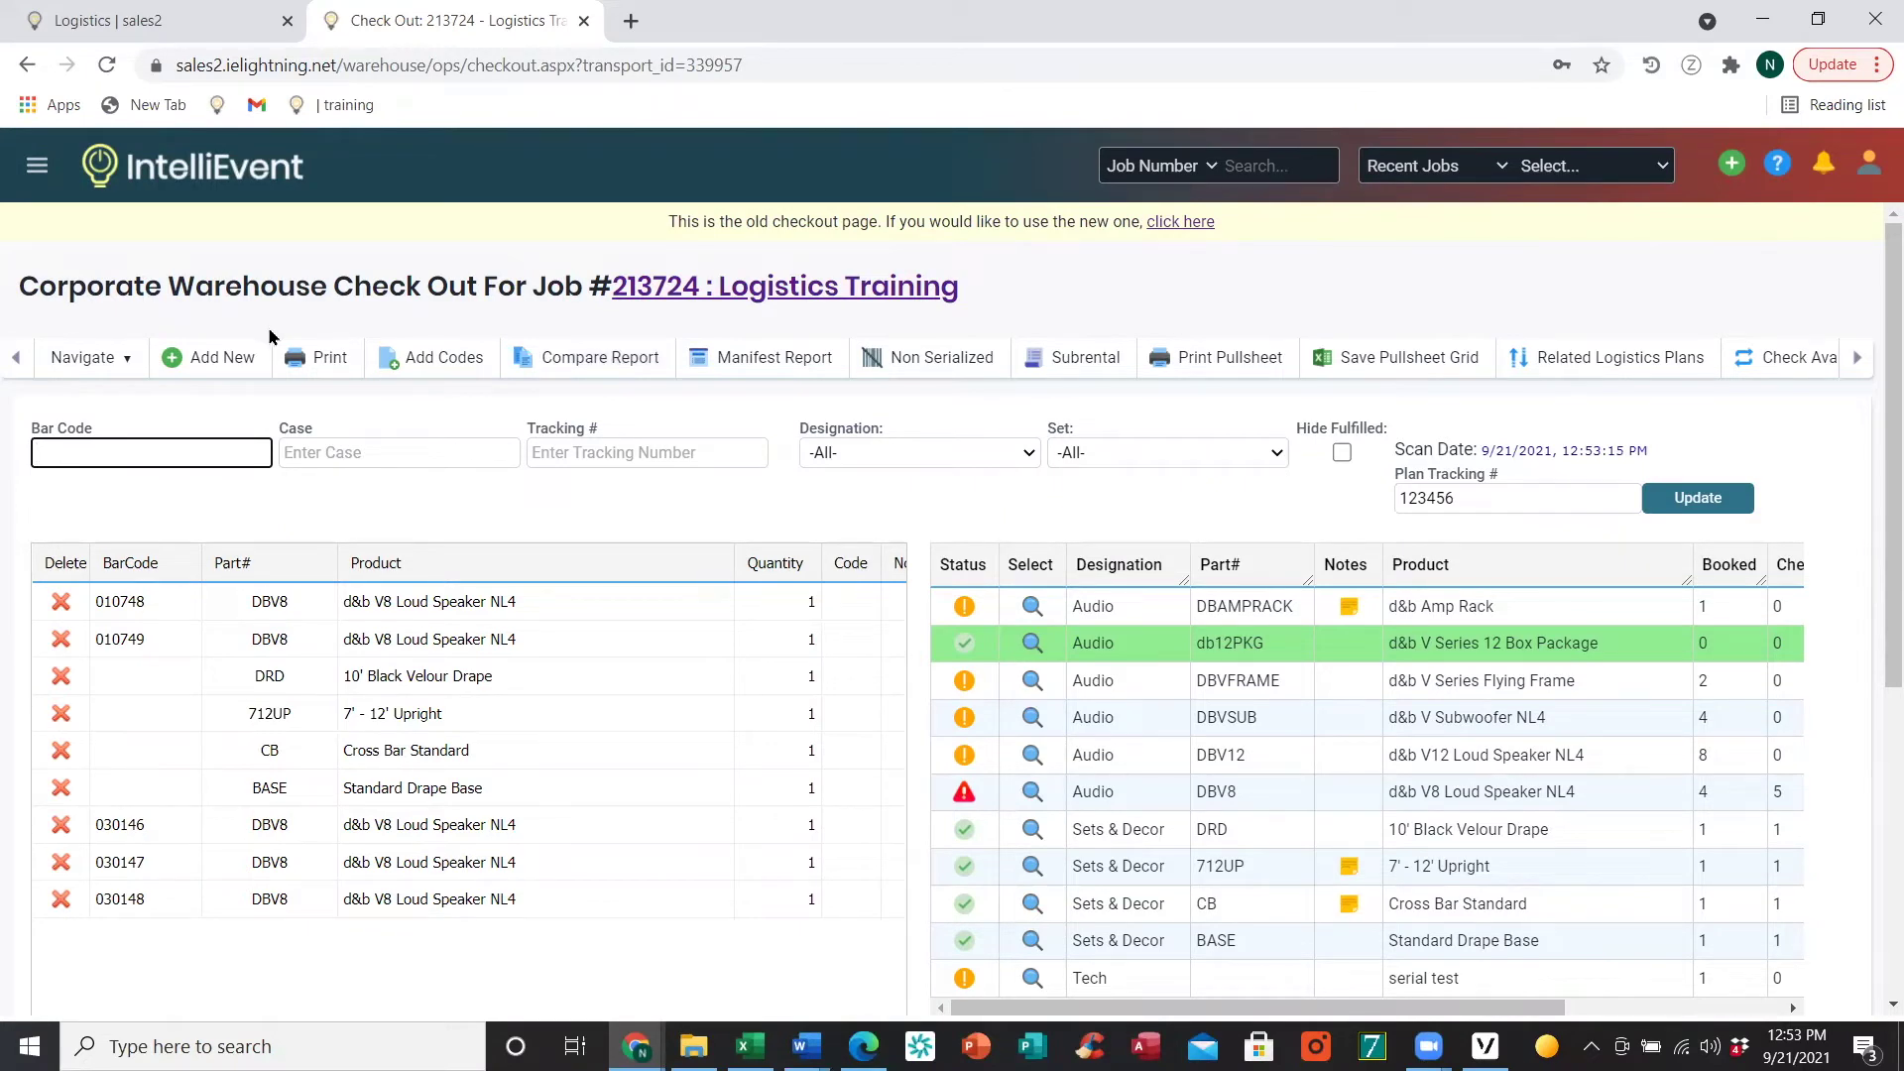
- View the job's printable packing list and close it, and view the empty Add BarCodes form for bulk entry without adding codes
left_click(319, 360)
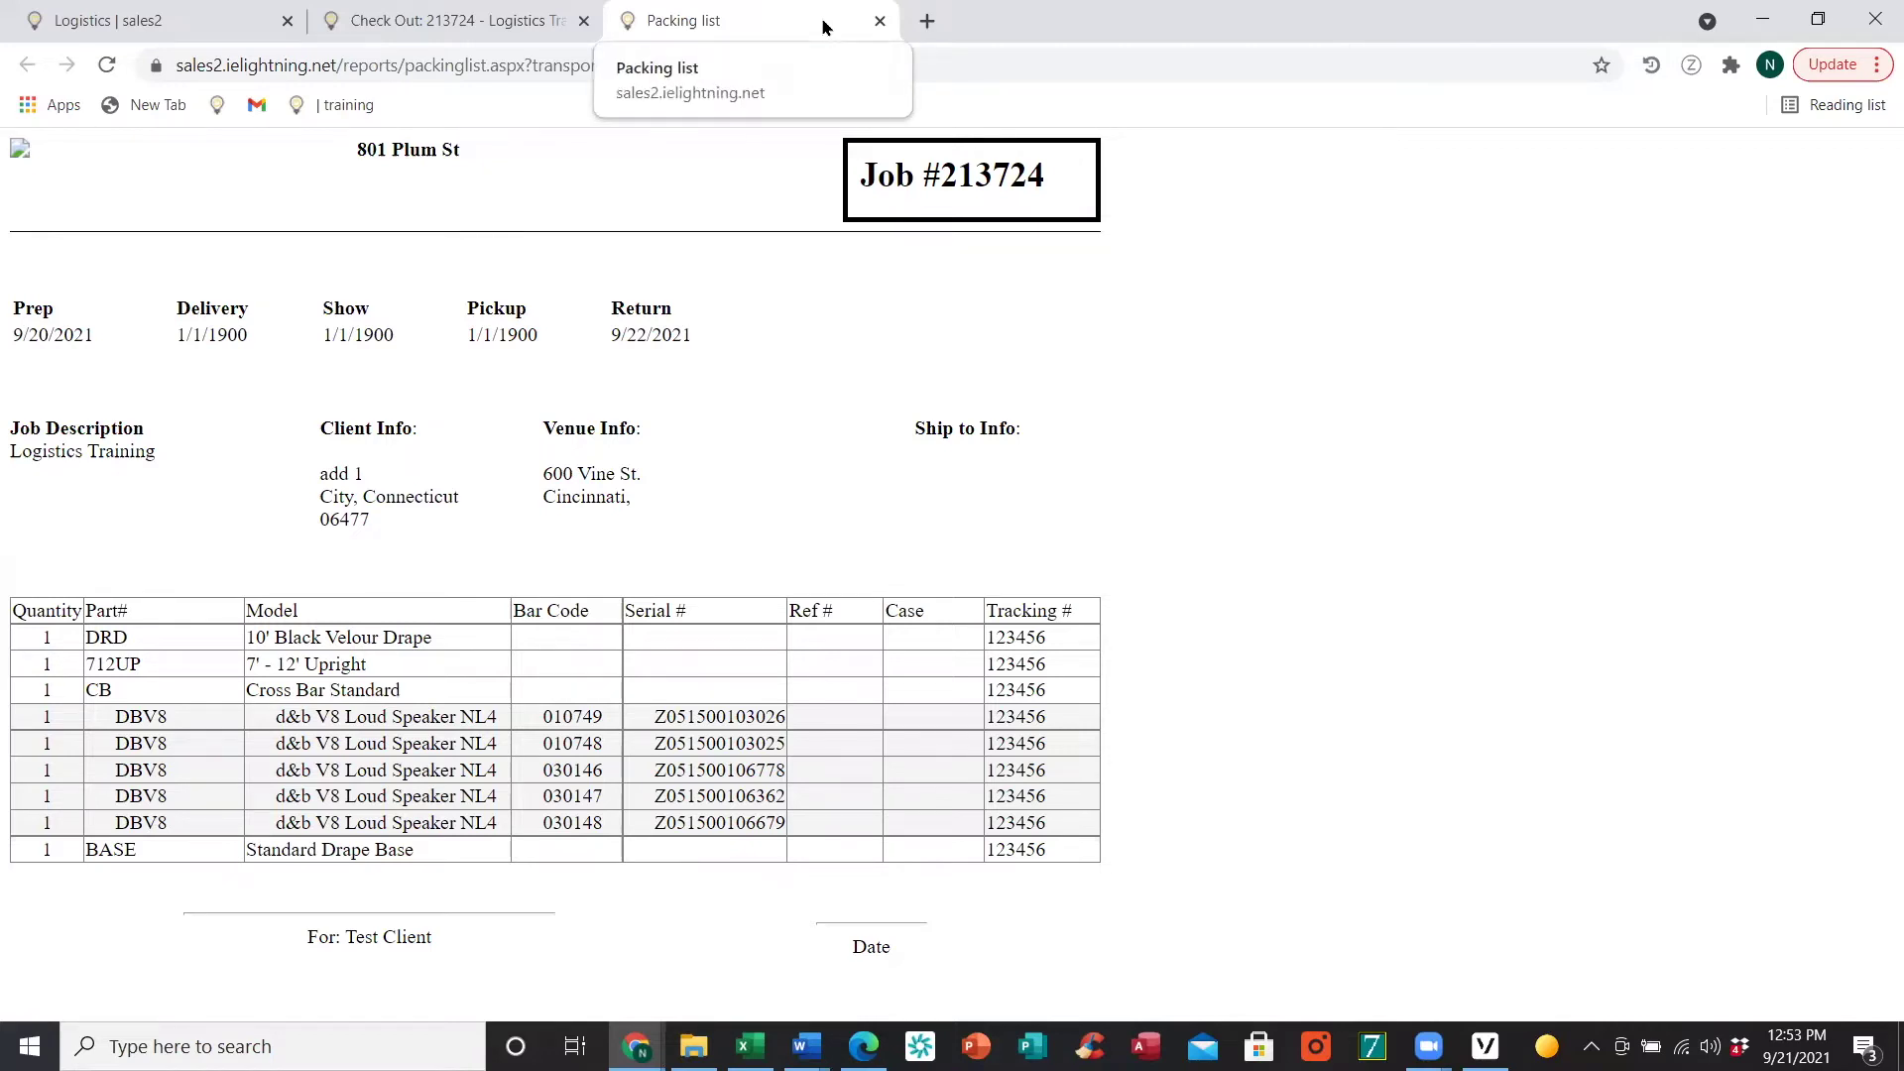
left_click(878, 22)
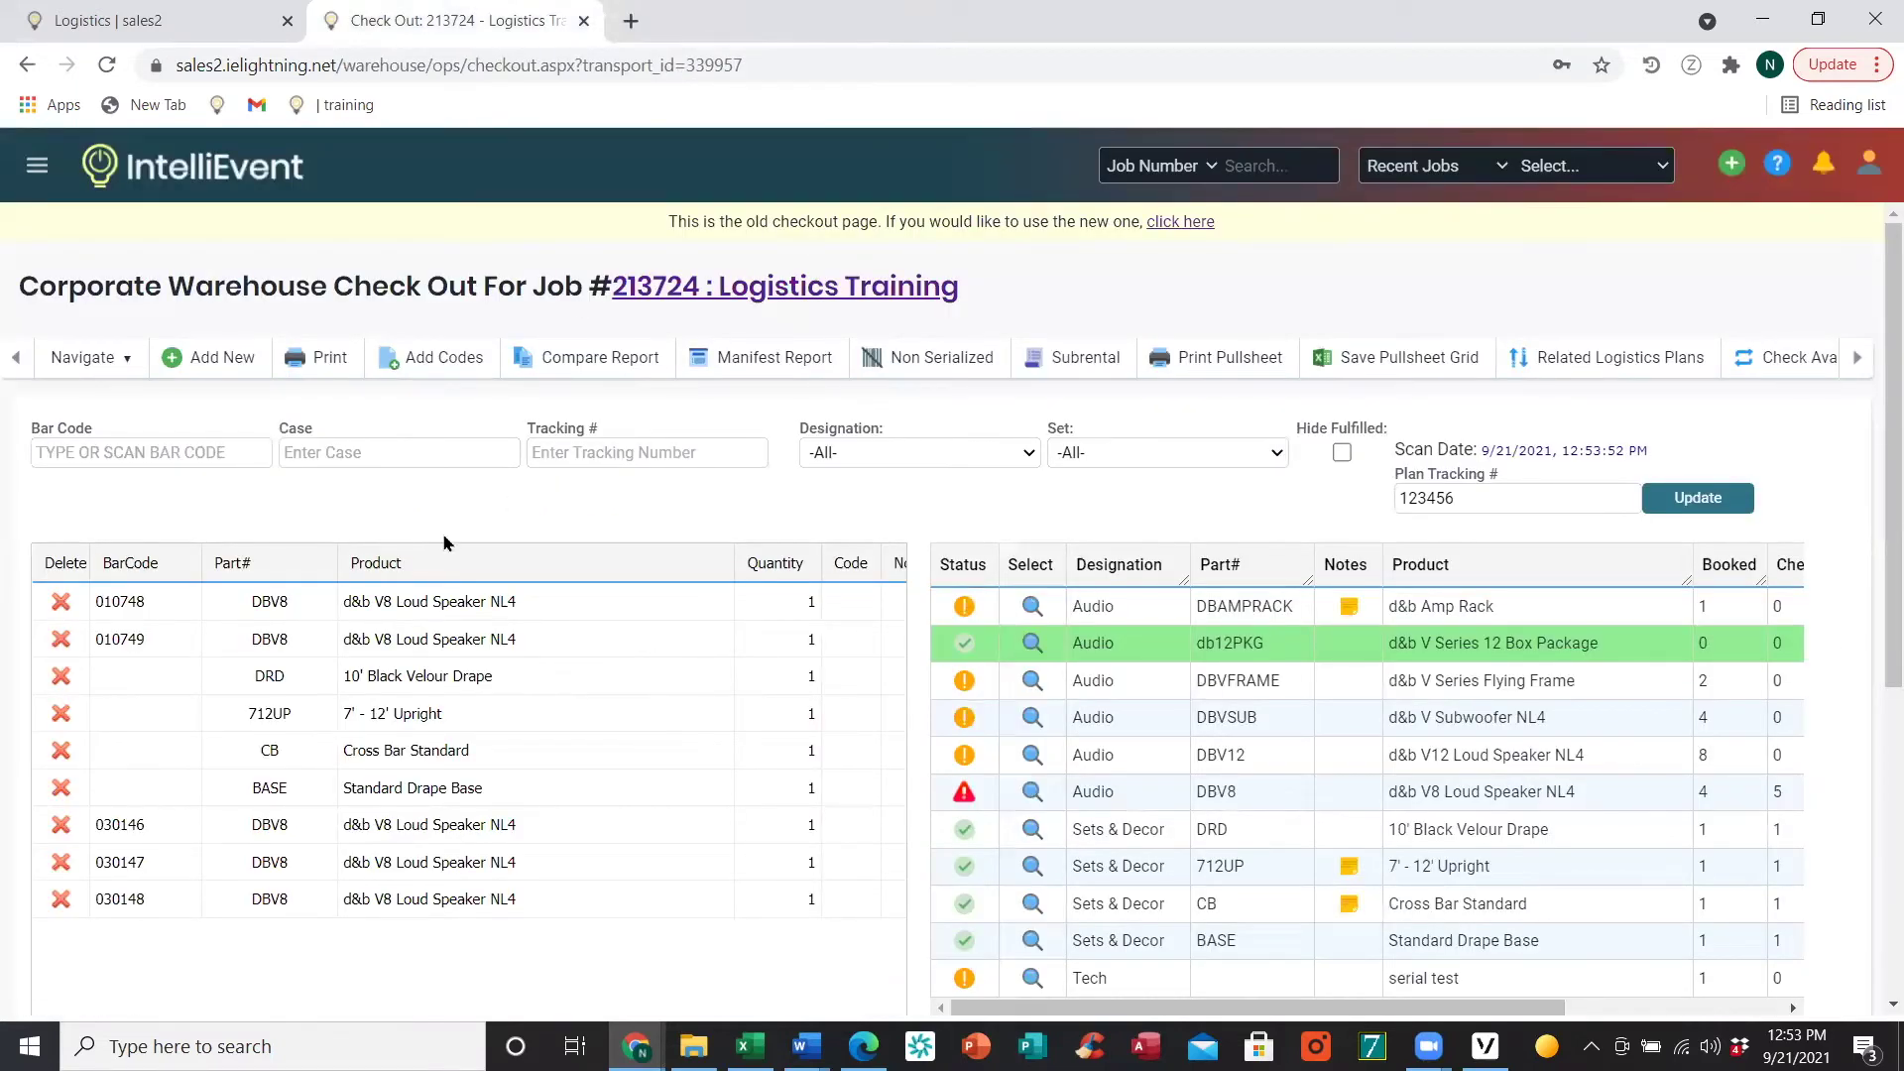
left_click(429, 365)
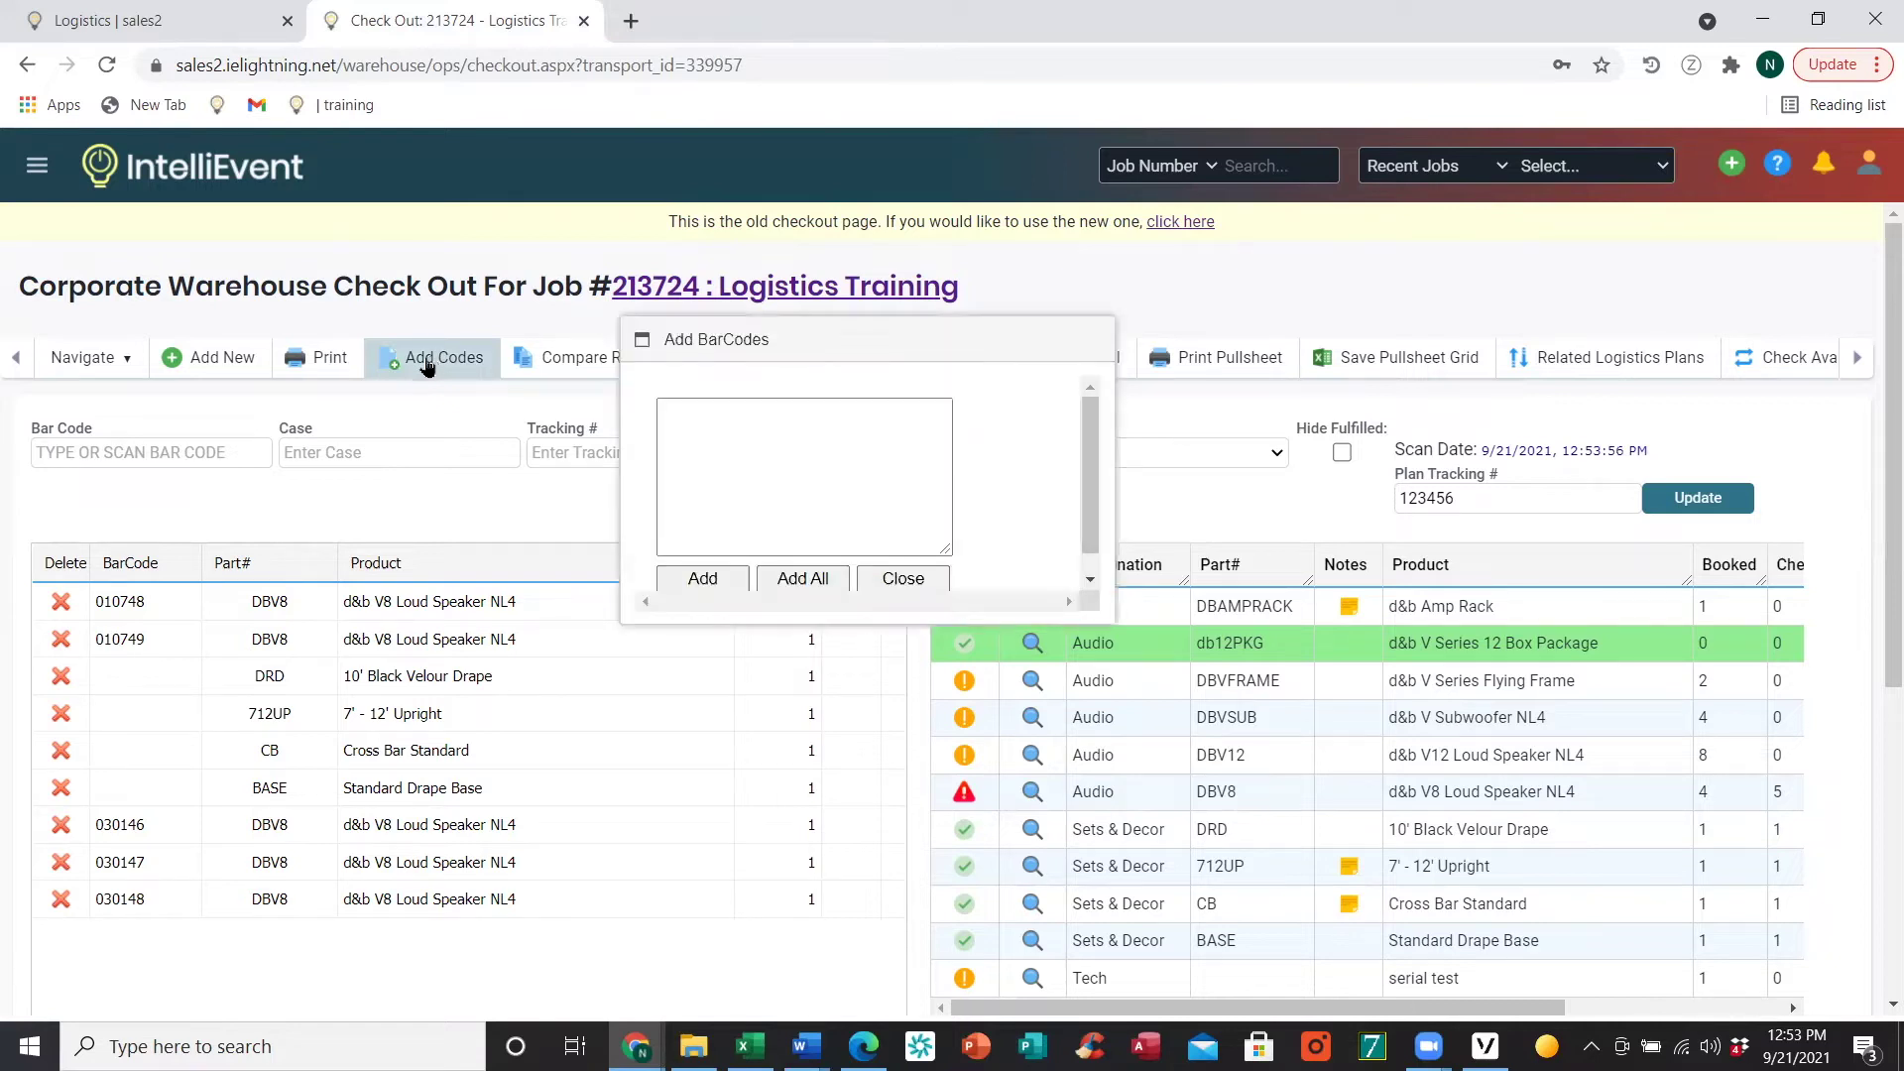
left_click(723, 442)
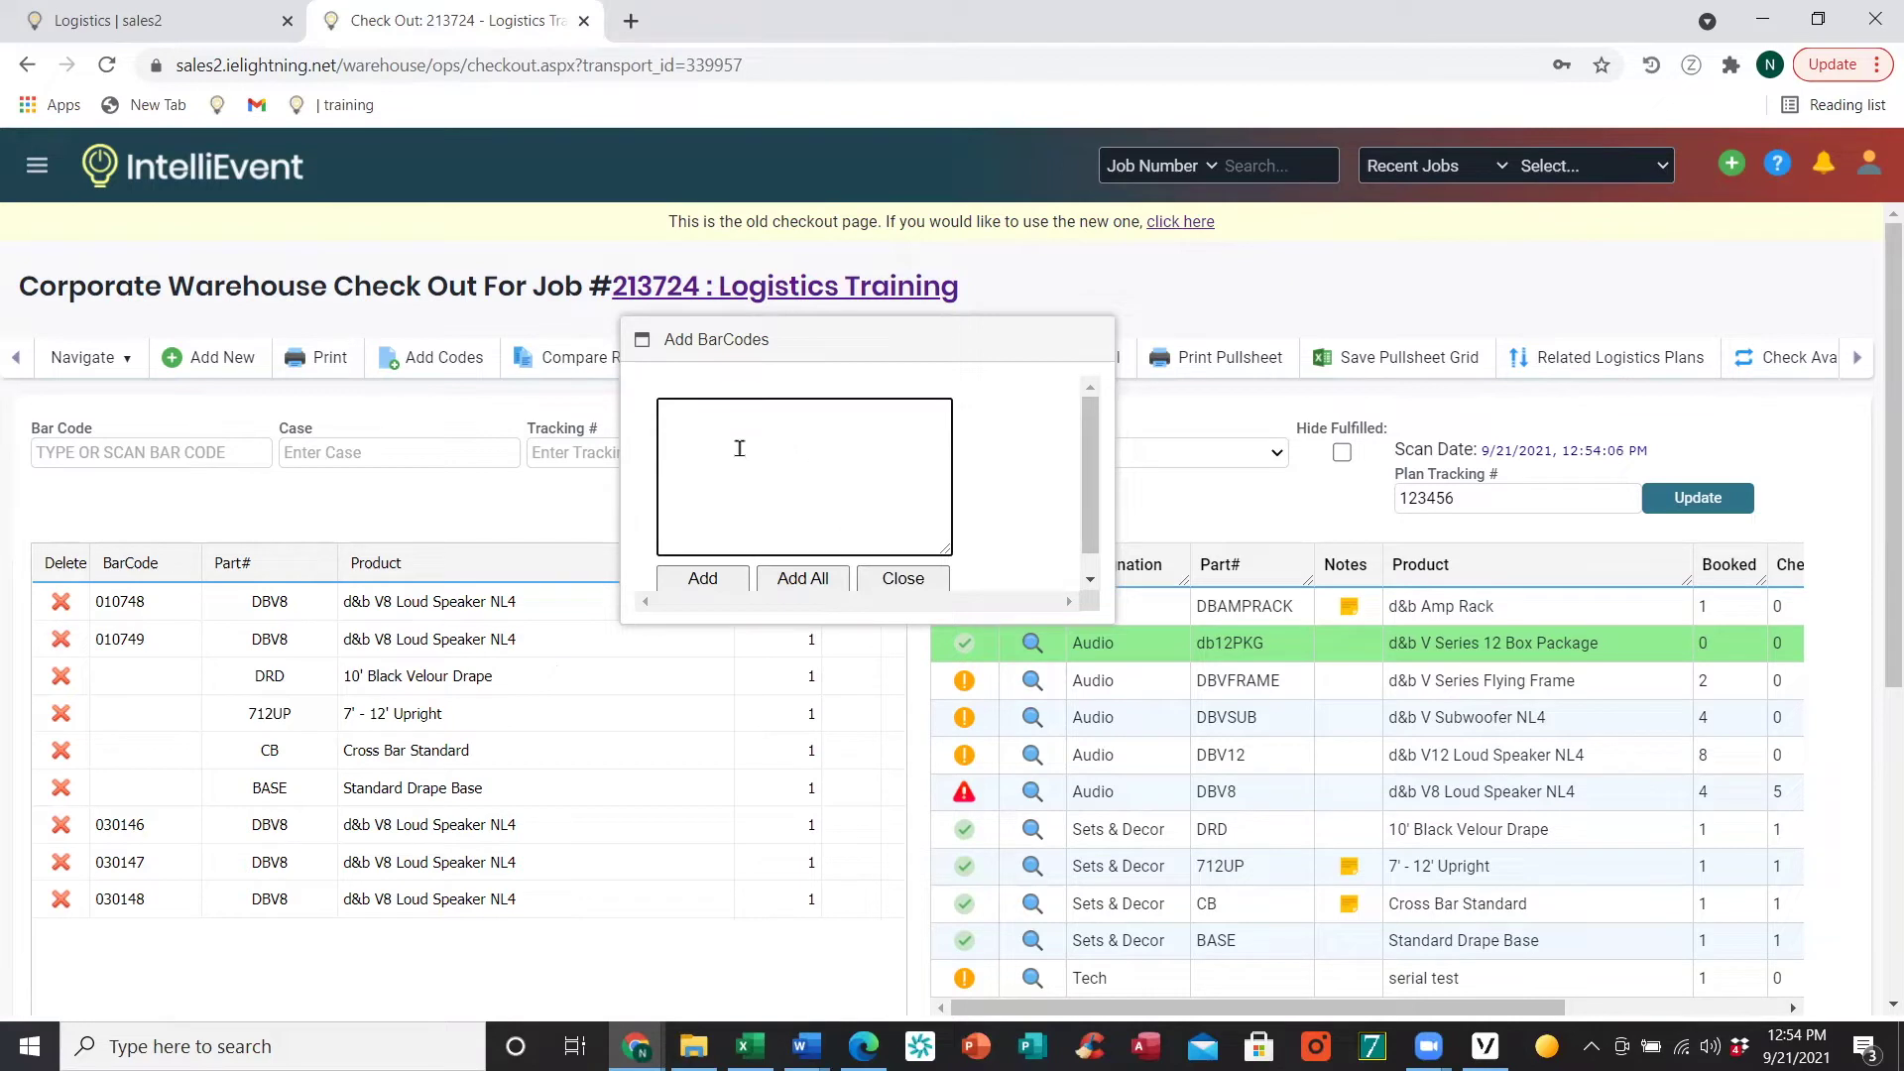
left_click(886, 582)
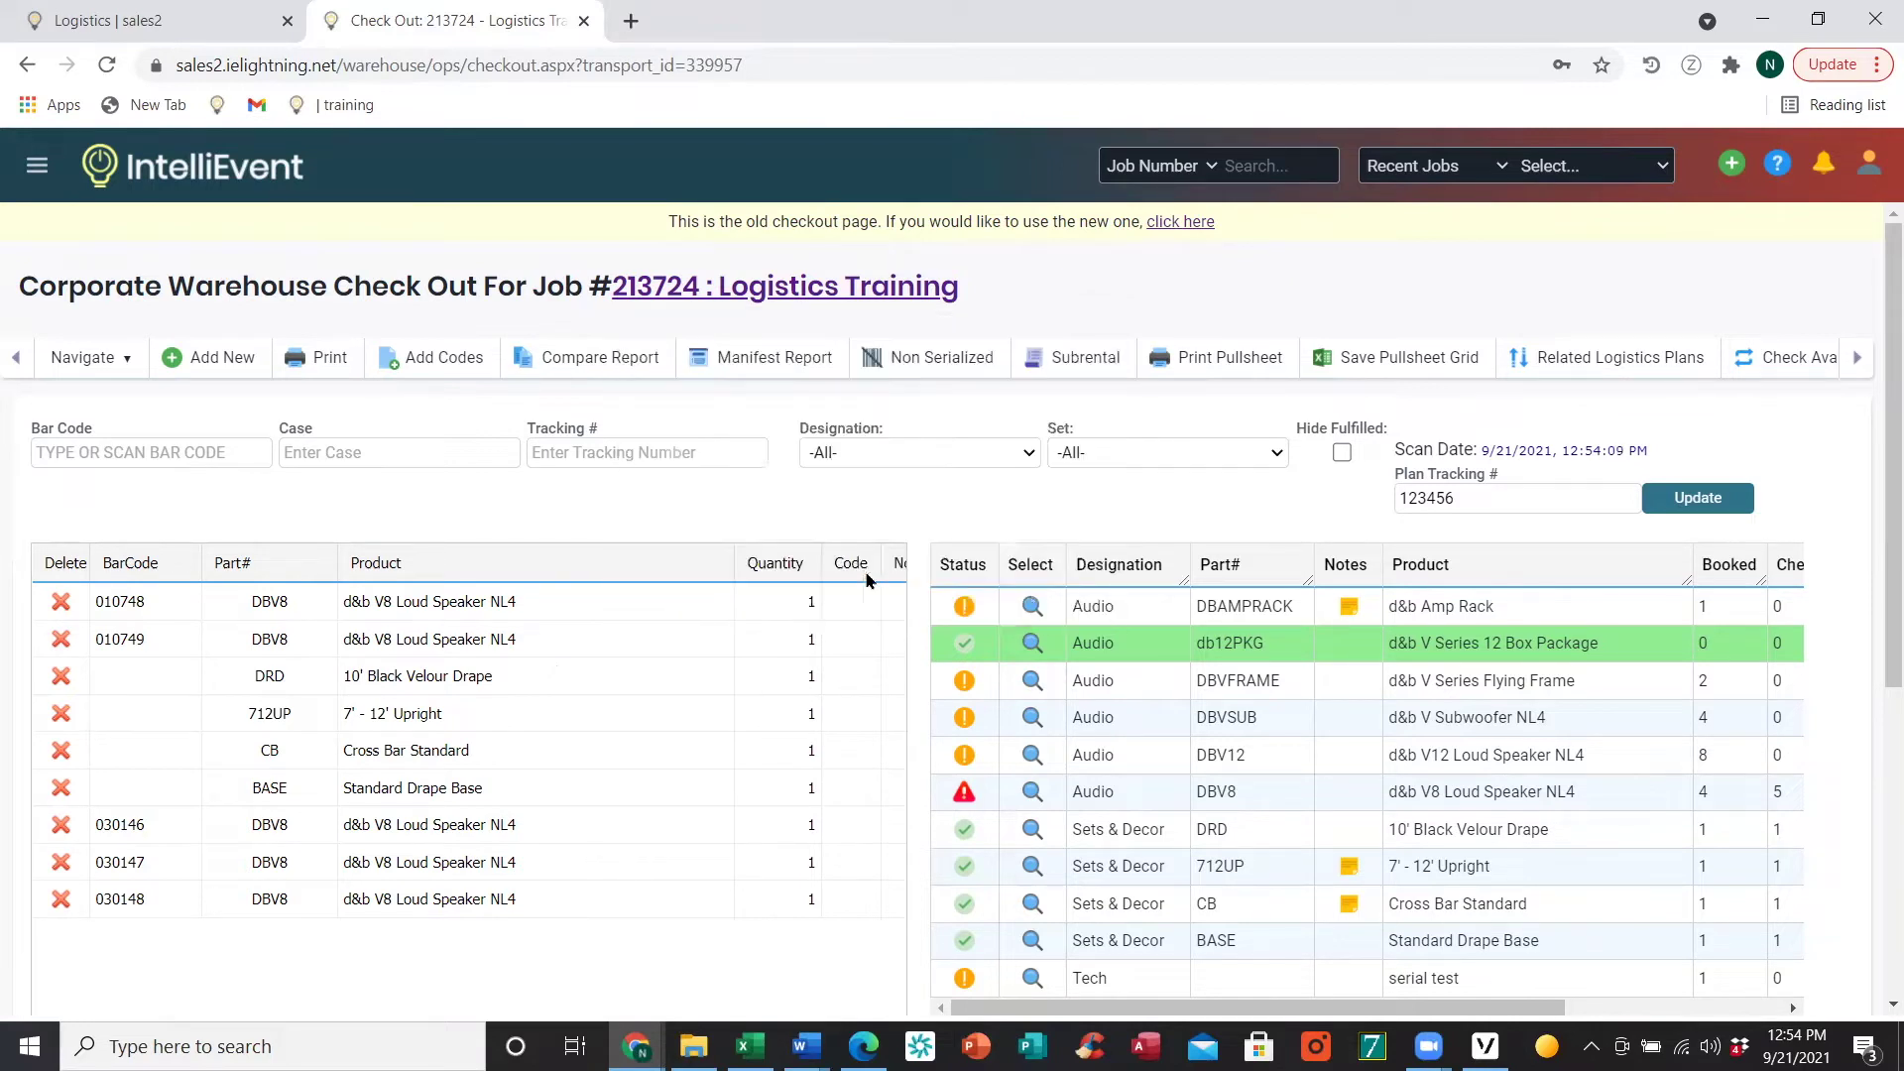
- Run the manifest report for this transport with weights in lb, and return to the check-out page
left_click(763, 363)
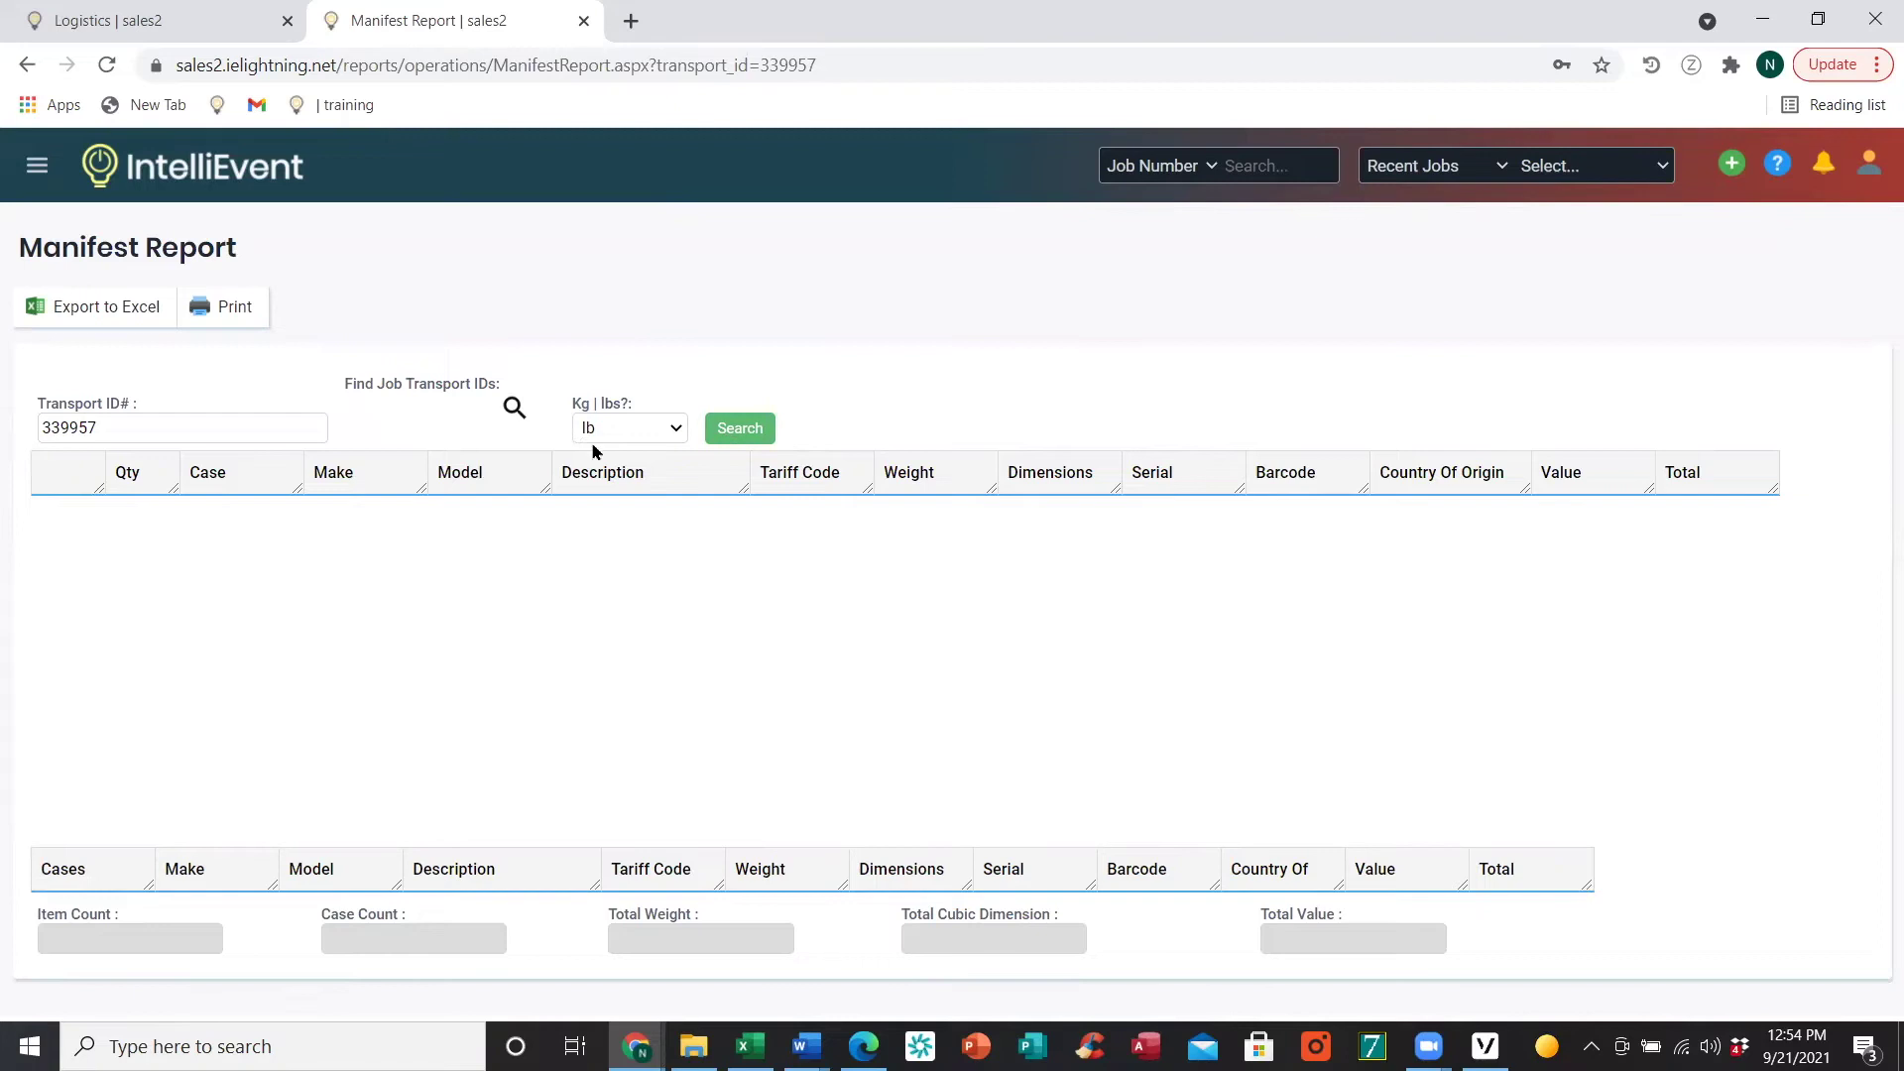
left_click(718, 428)
left_click(639, 432)
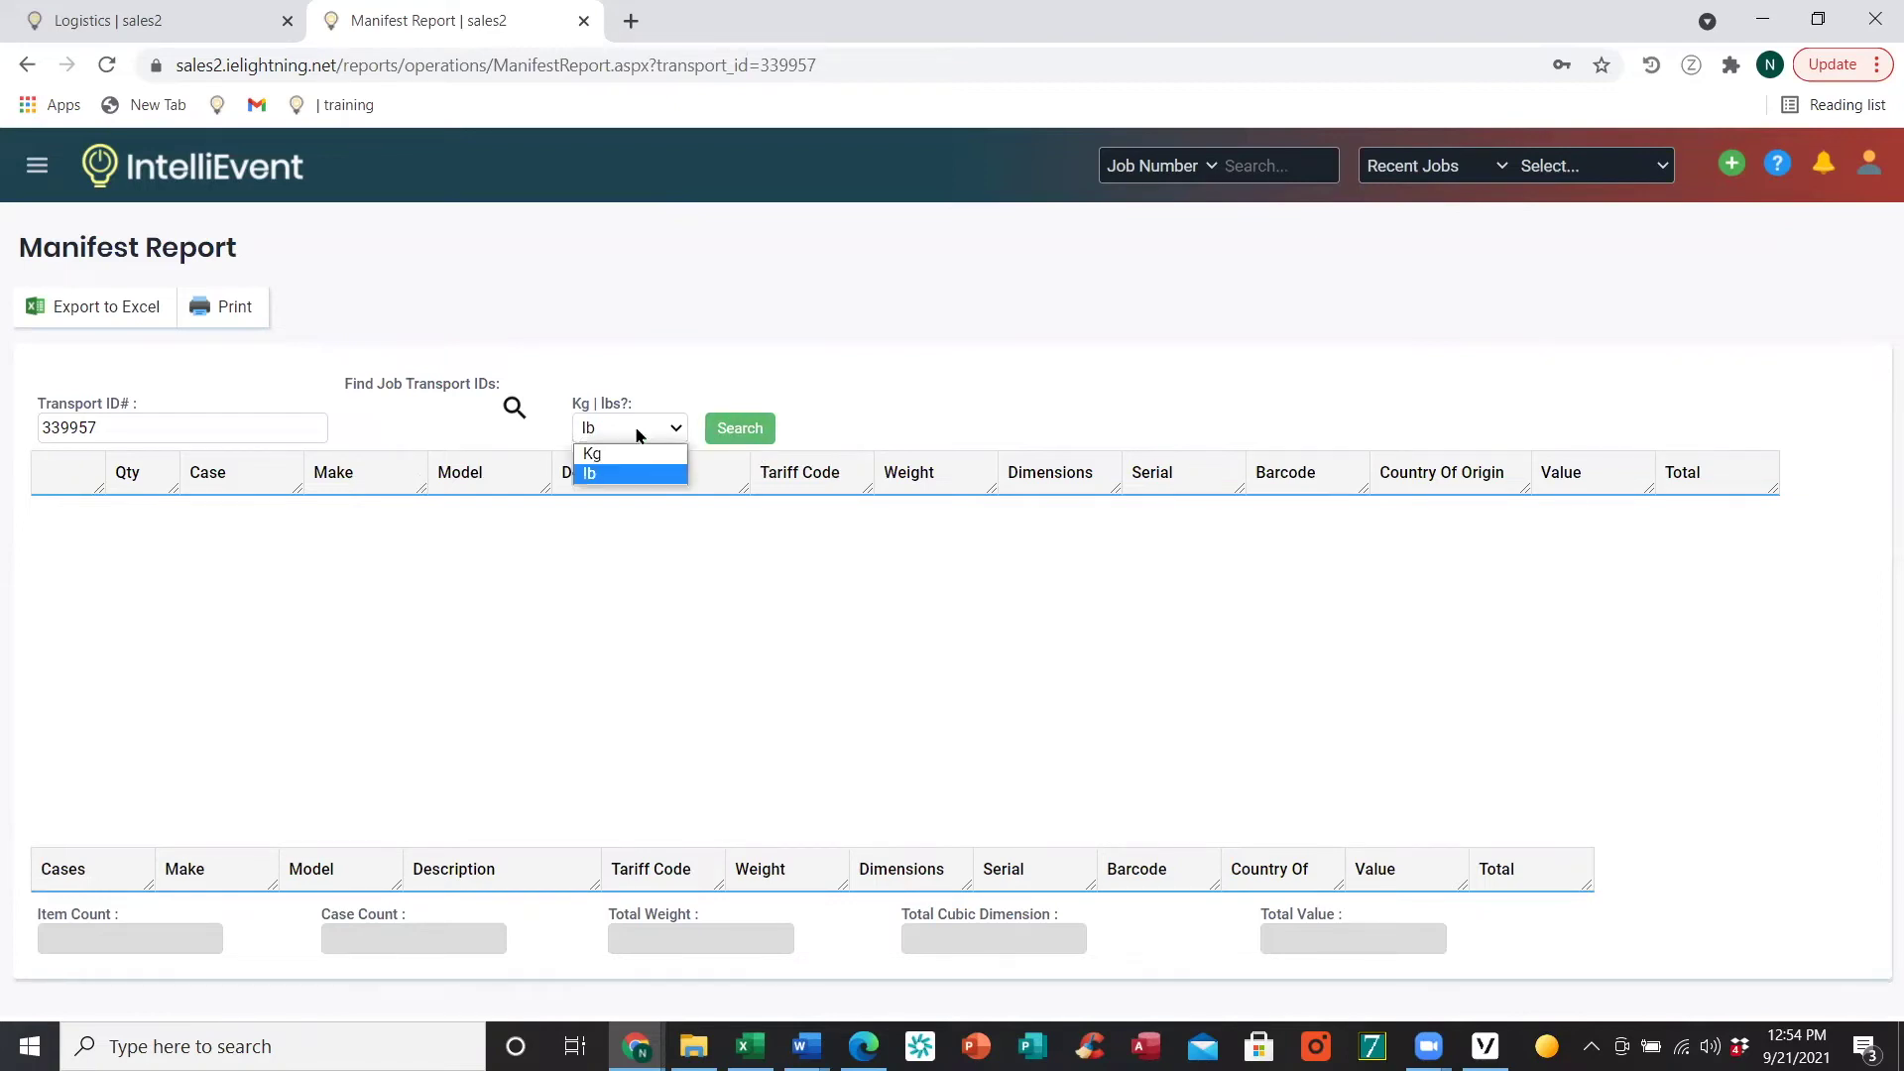
left_click(750, 437)
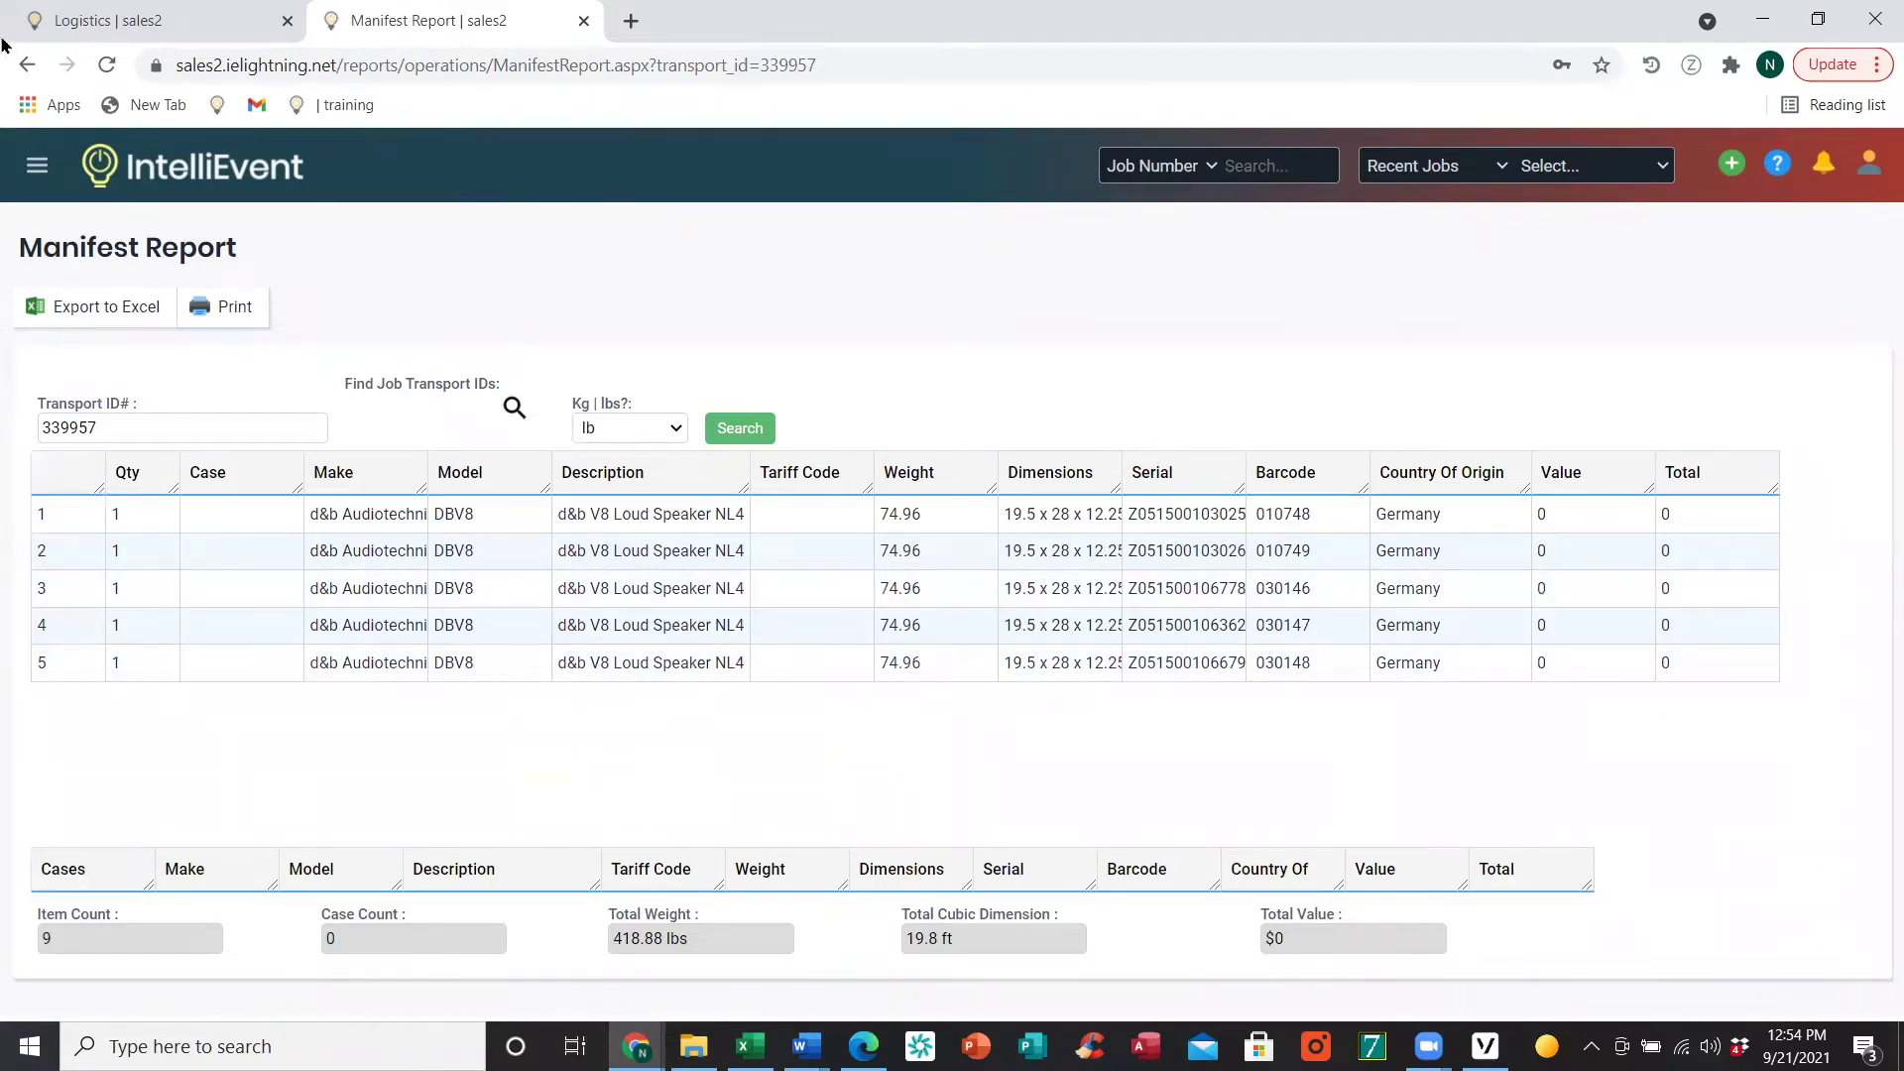
left_click(26, 64)
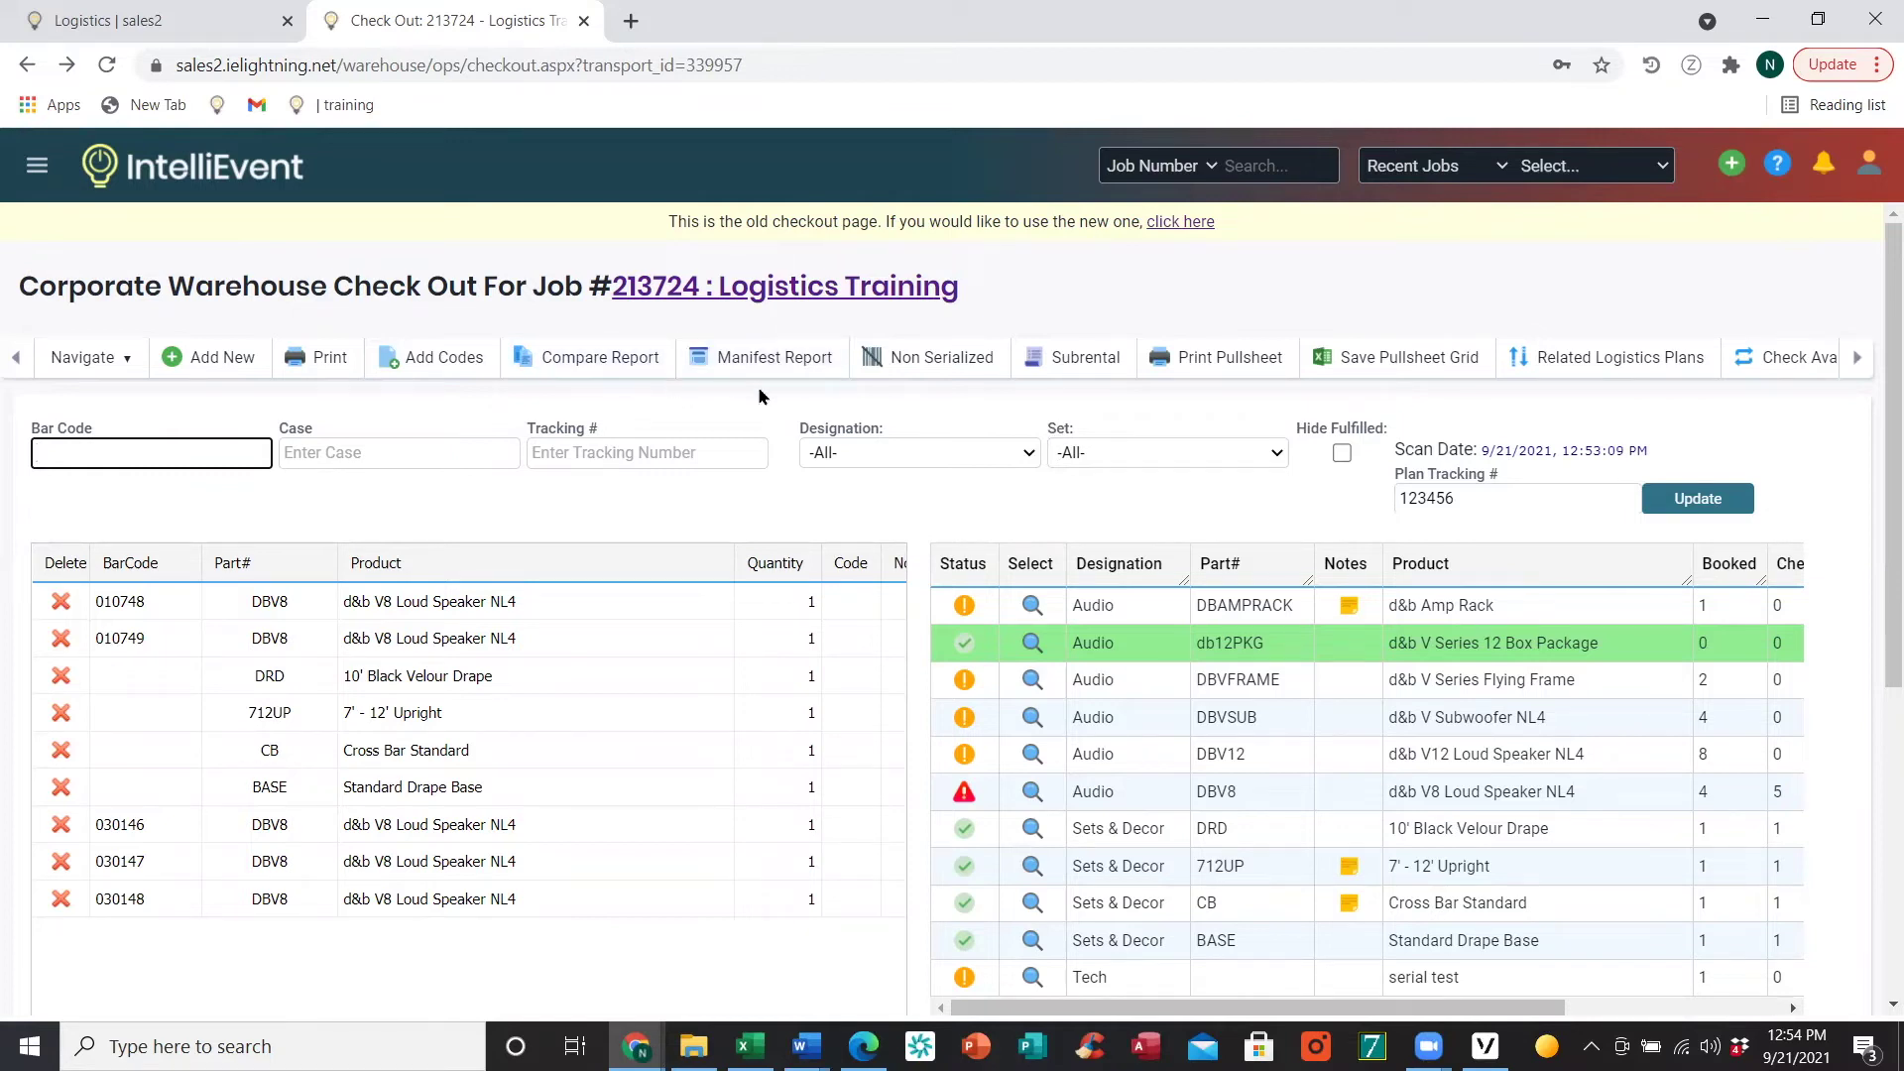
- View the Subrent Scan form and close it without entries, and run the availability check for the booked items
left_click(1063, 360)
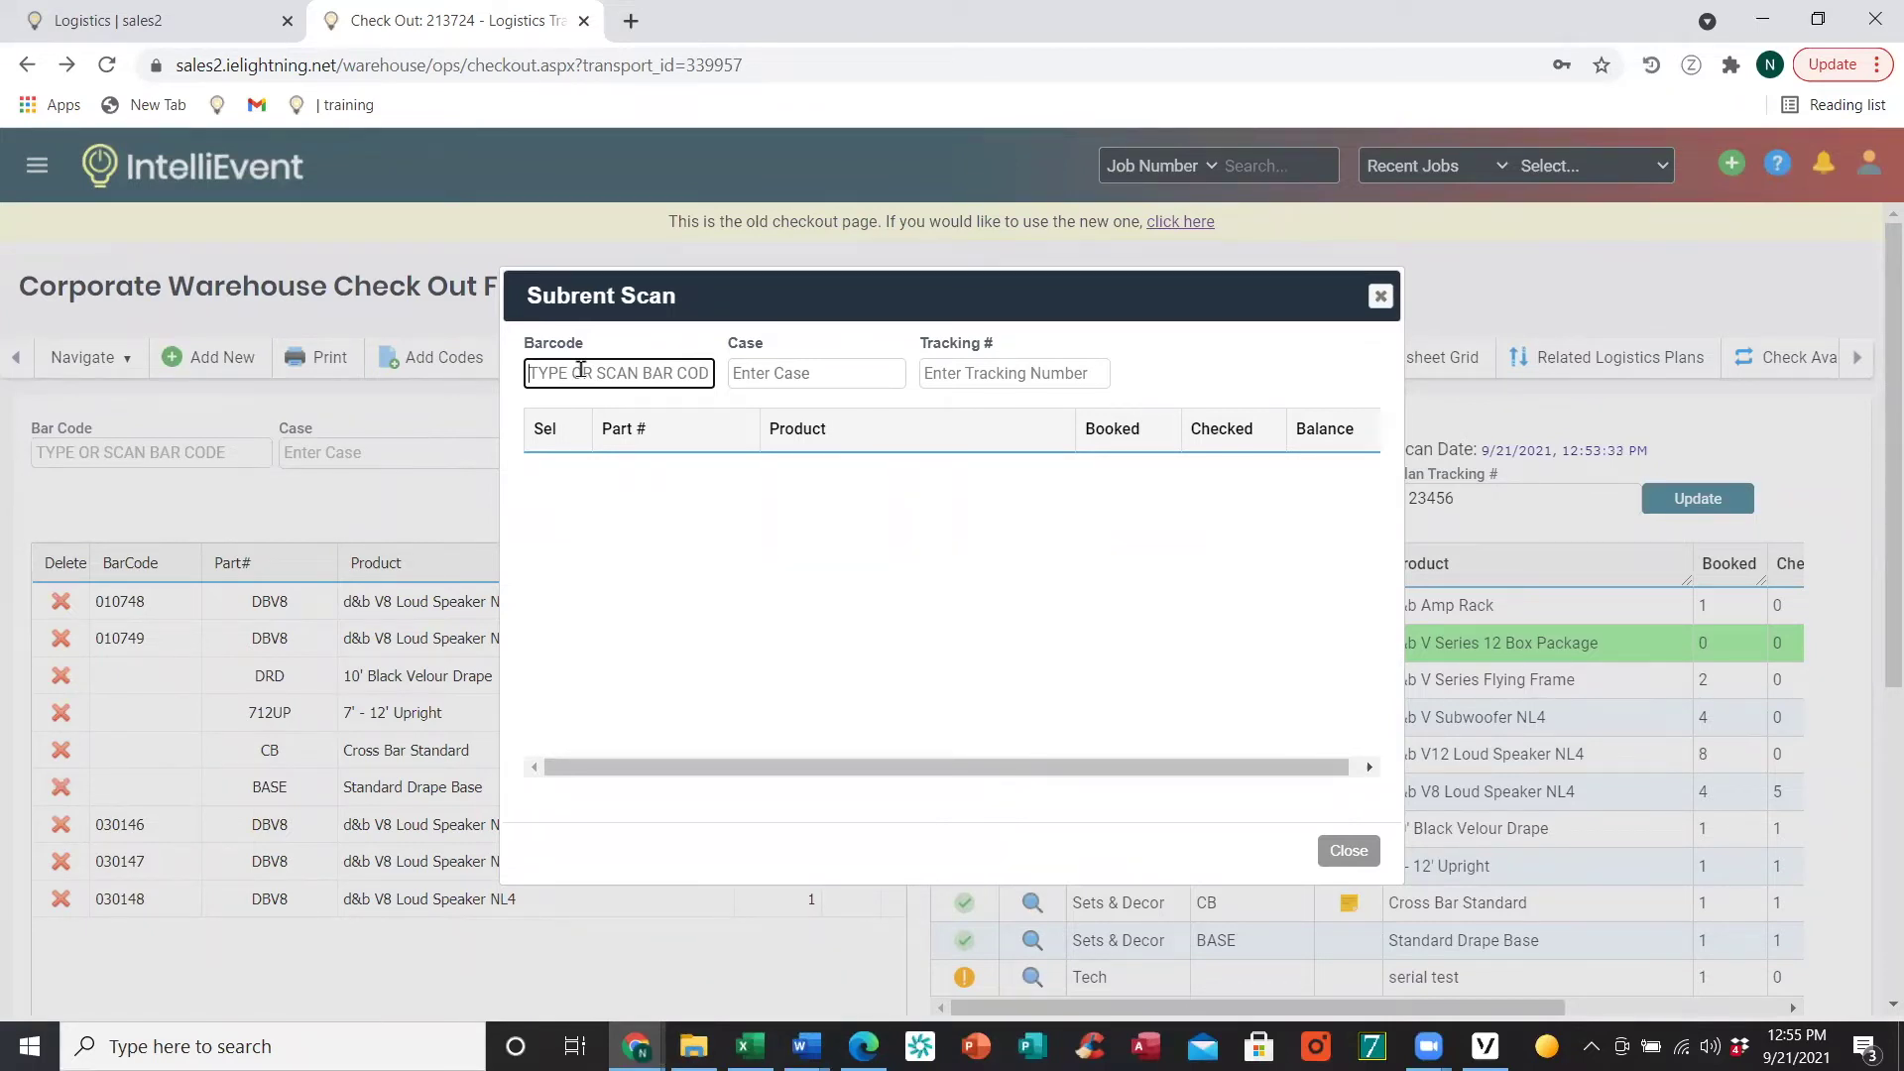
left_click(1330, 863)
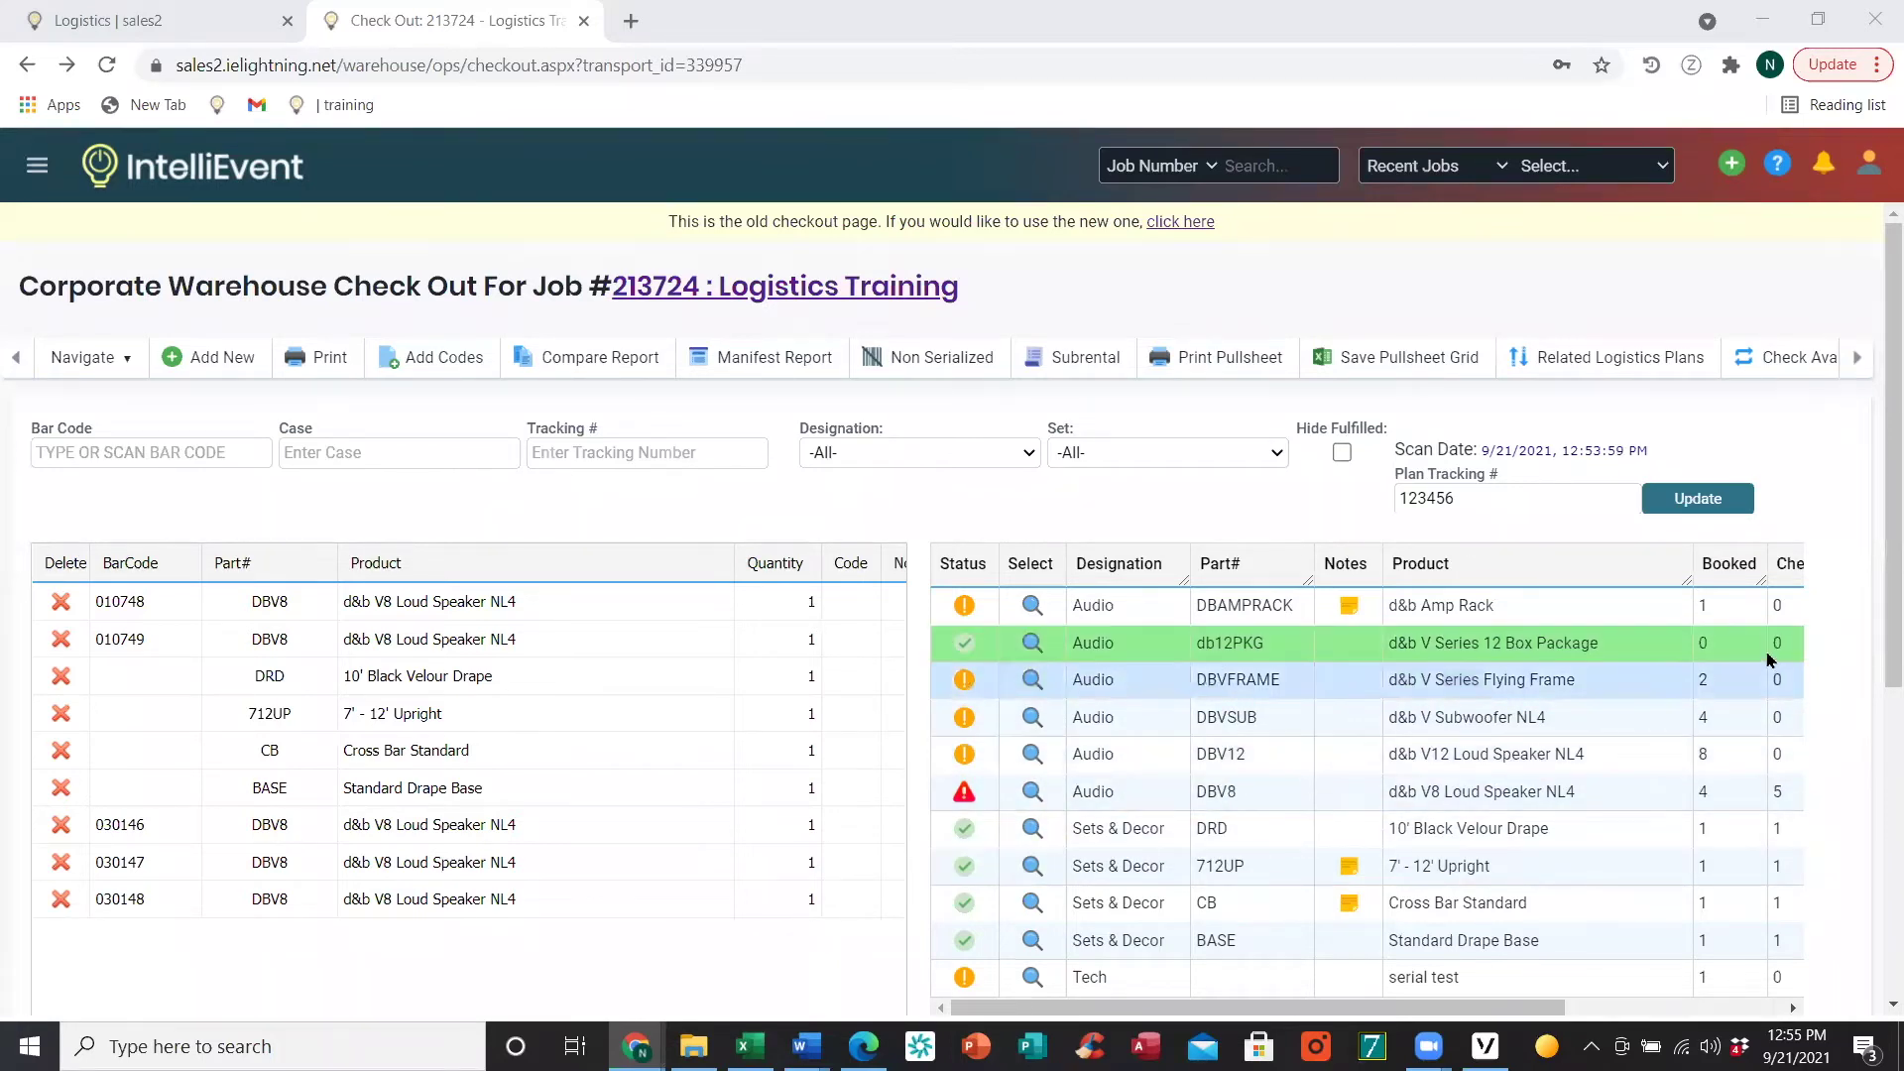
left_click(1857, 357)
left_click_drag(1402, 1008, 1588, 1015)
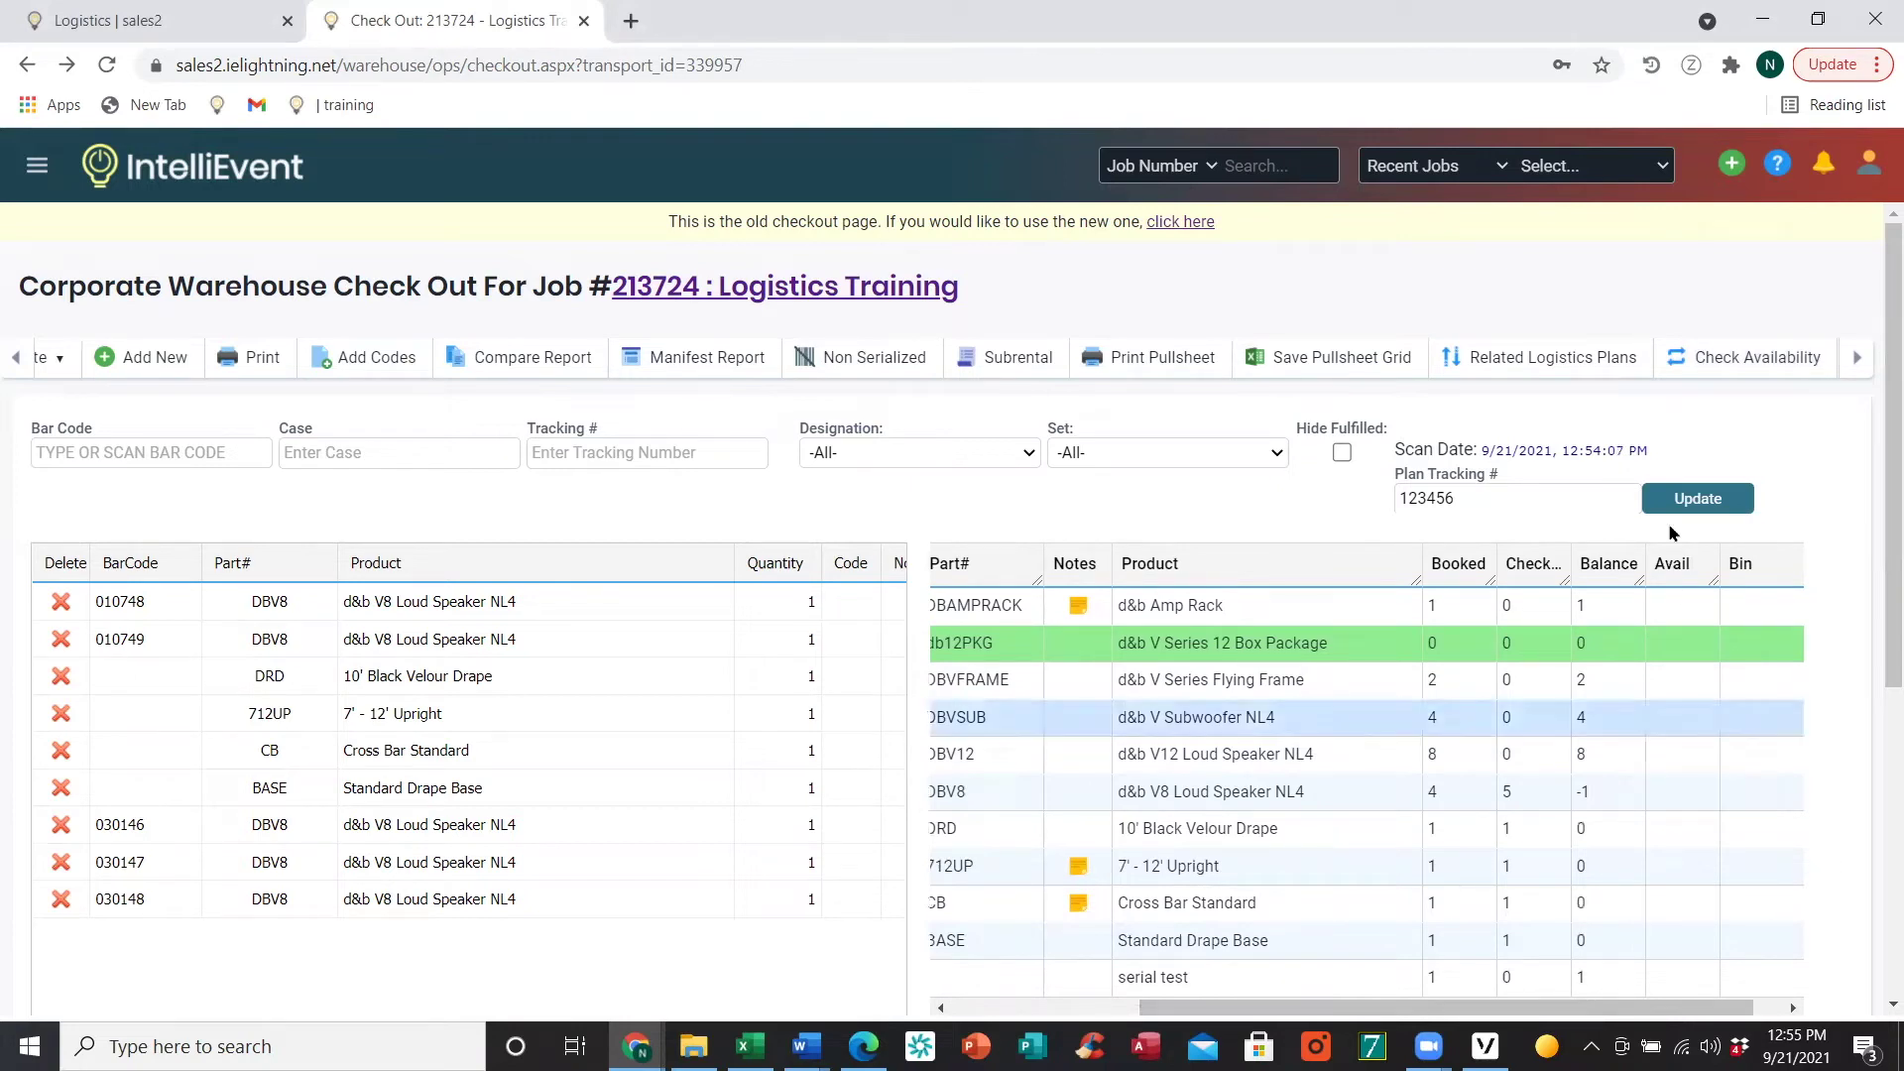
left_click(1790, 362)
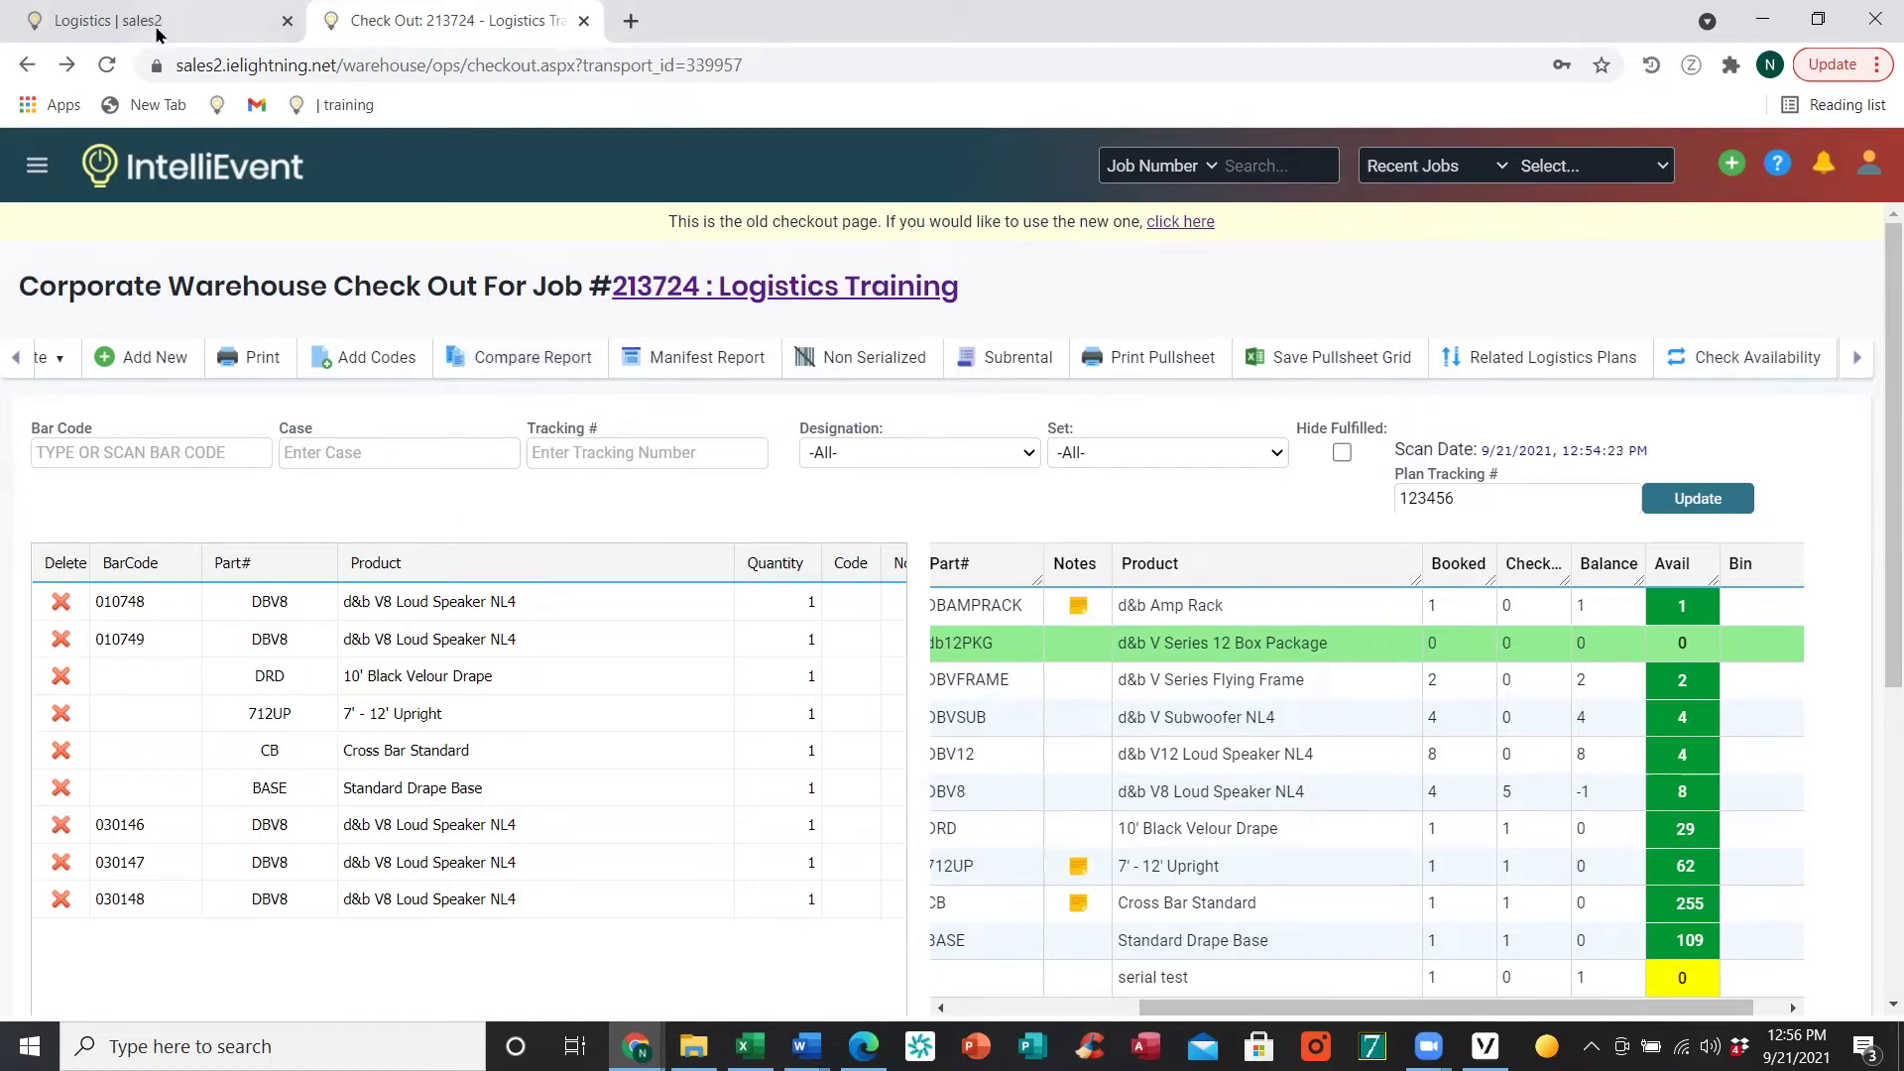
- Open the check-in for the incoming 9/22/2021 Logistics Training plan and receive the d&b V8 Loud Speaker NL4 with barcode 010749
left_click(126, 27)
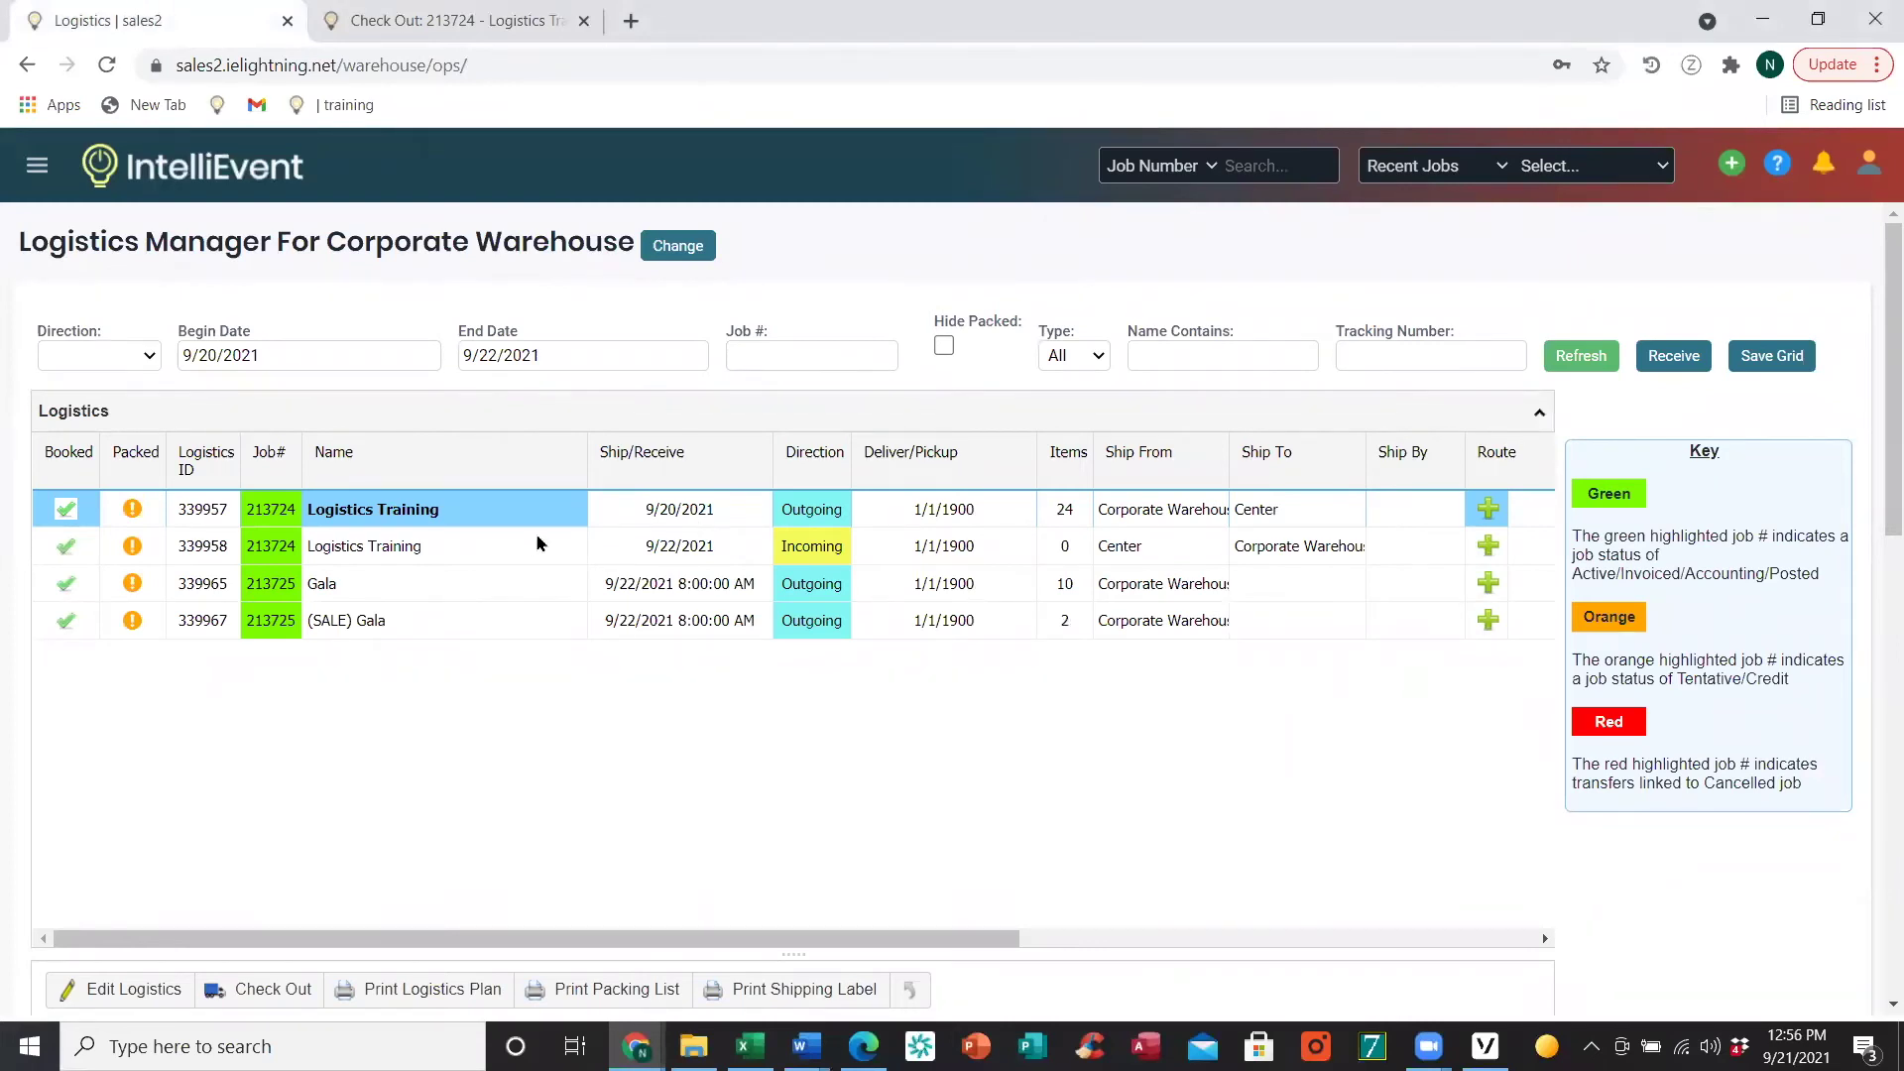
double_click(384, 552)
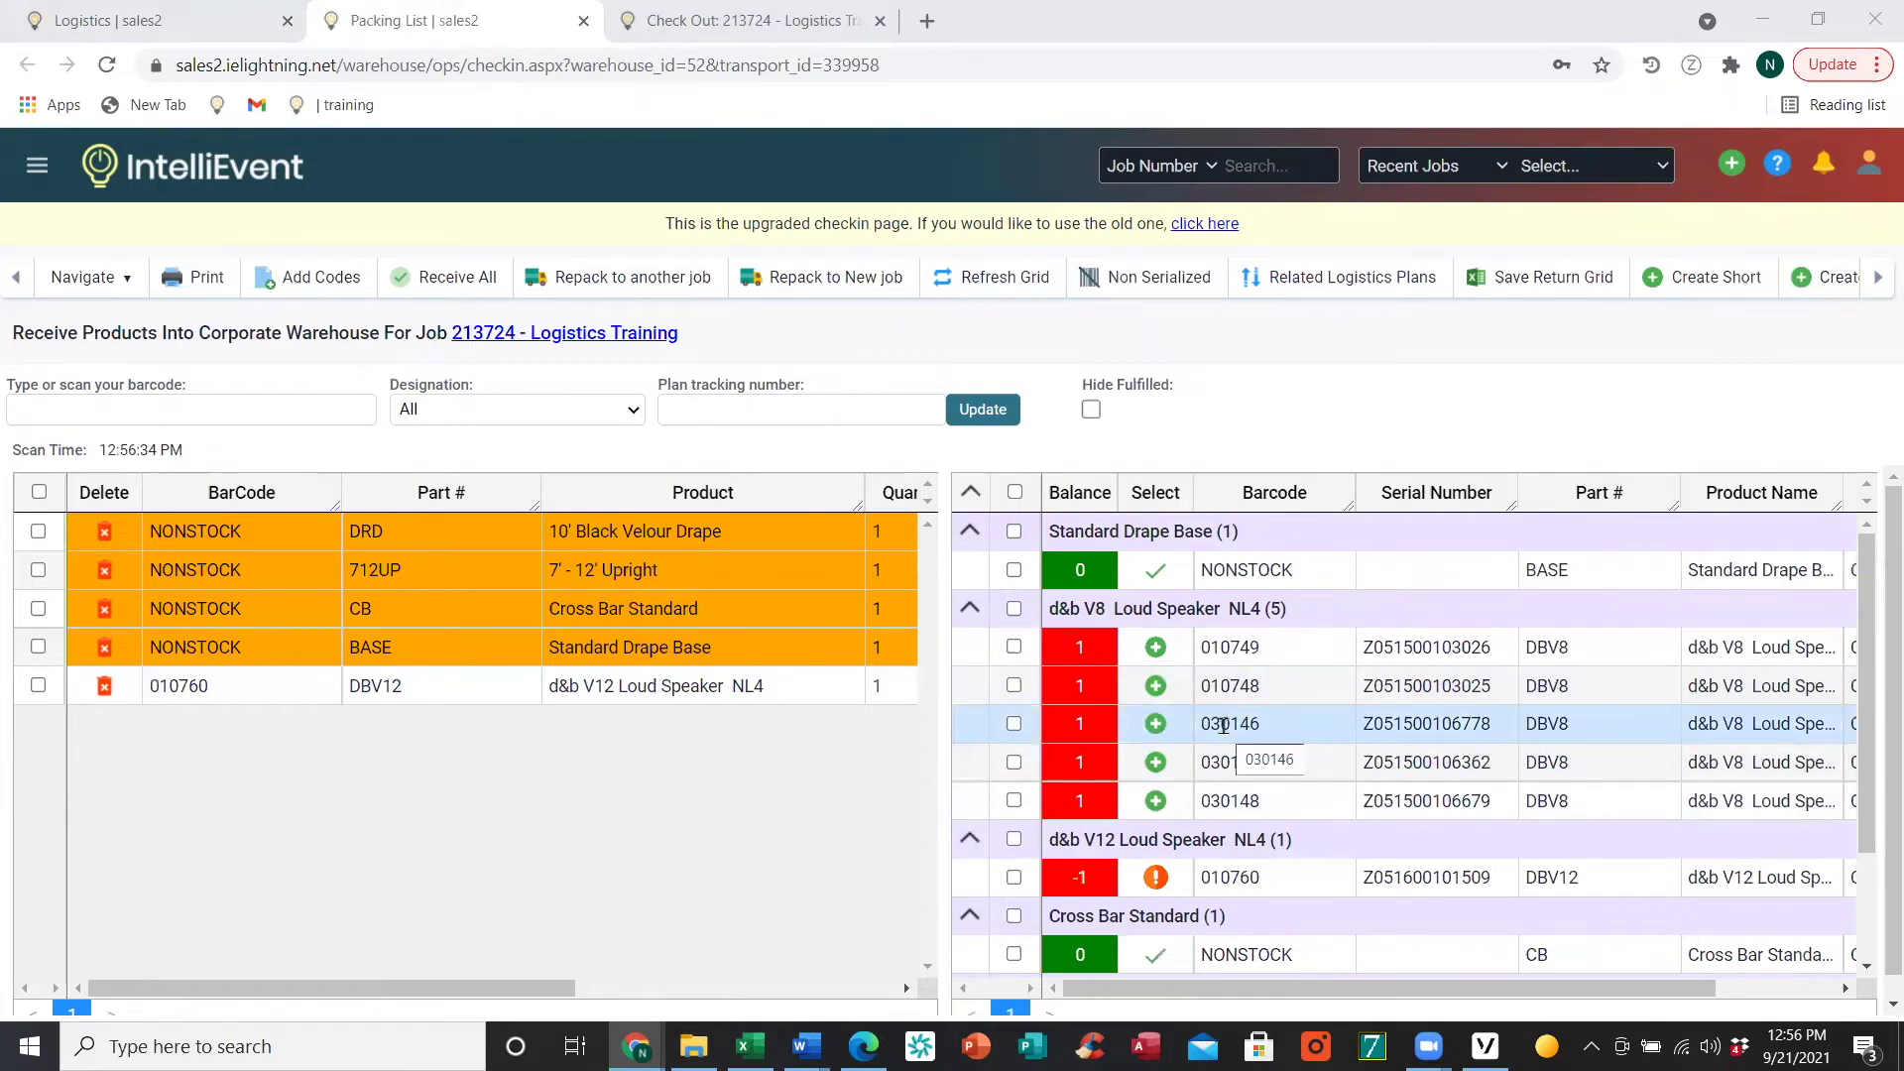
left_click(54, 409)
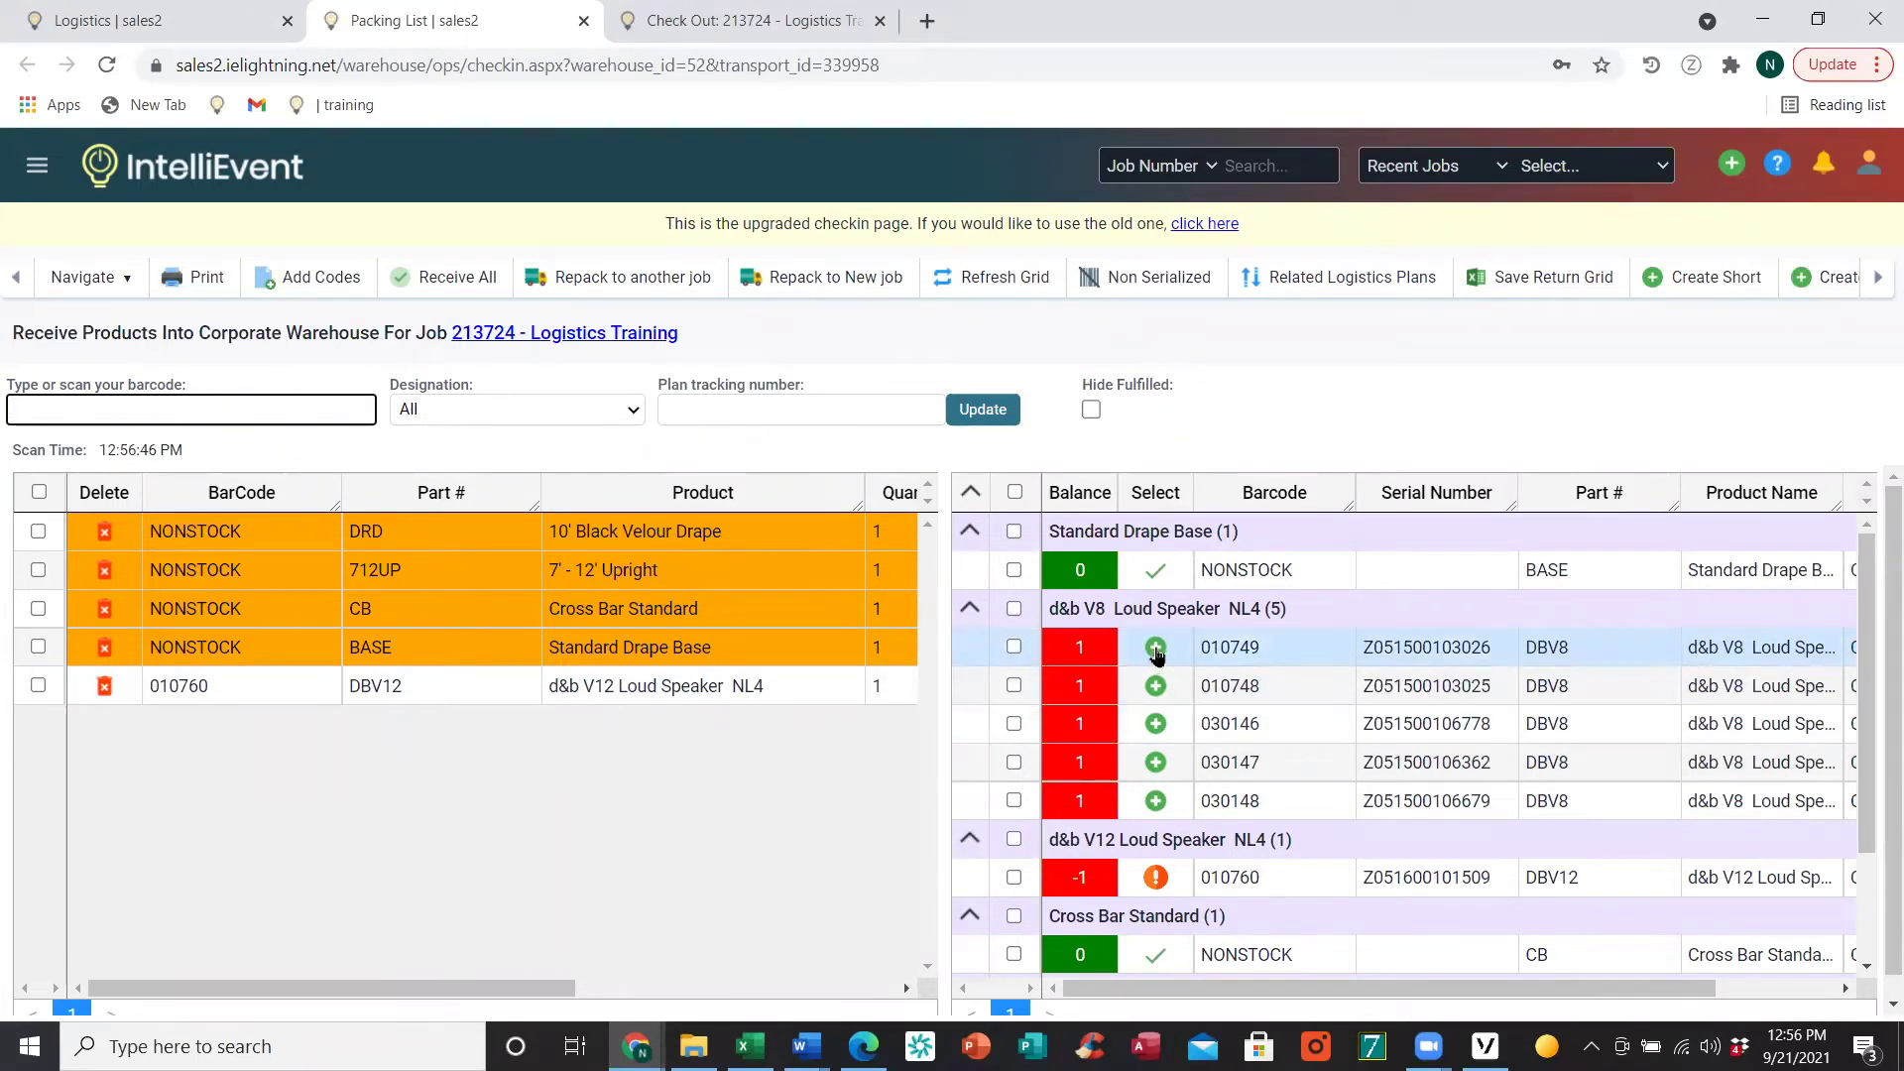
left_click(1156, 649)
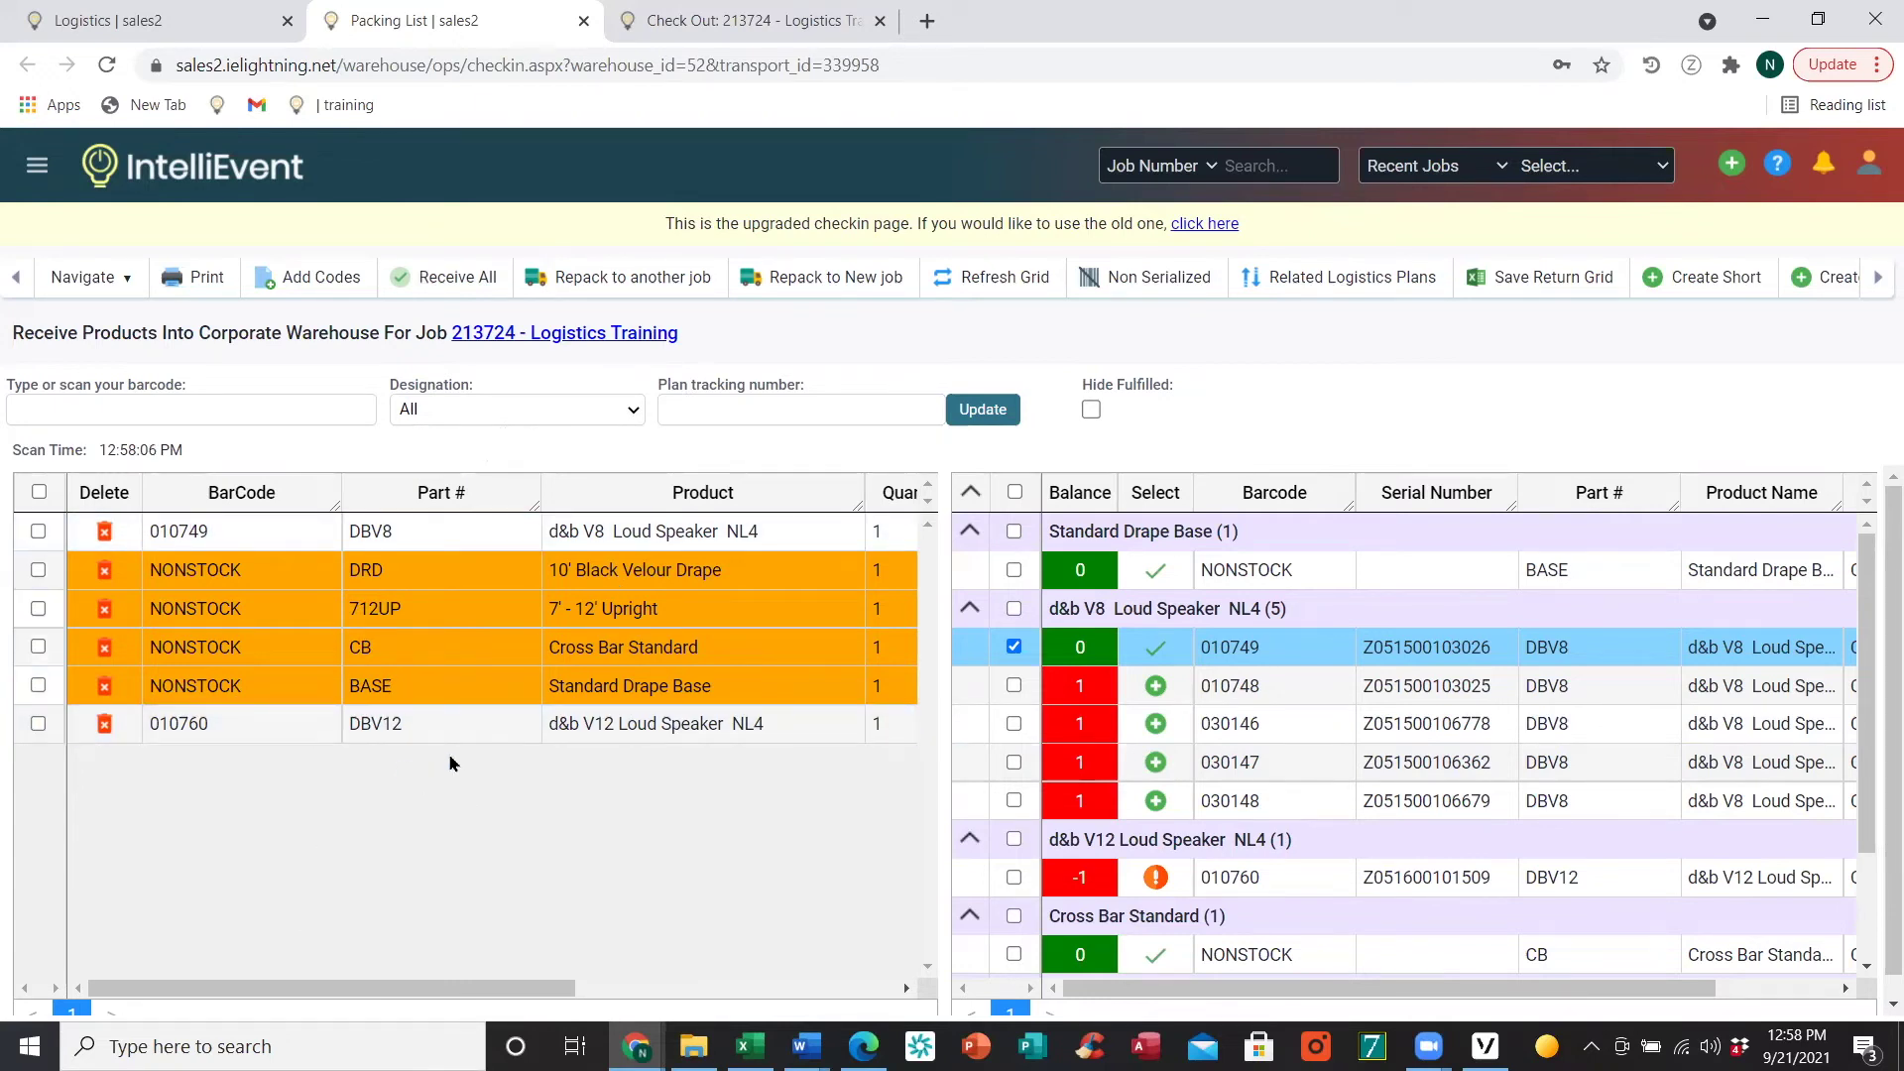
- View the Repack to Existing Job form and its order search for logistics plans, and close it without repacking
left_click(623, 286)
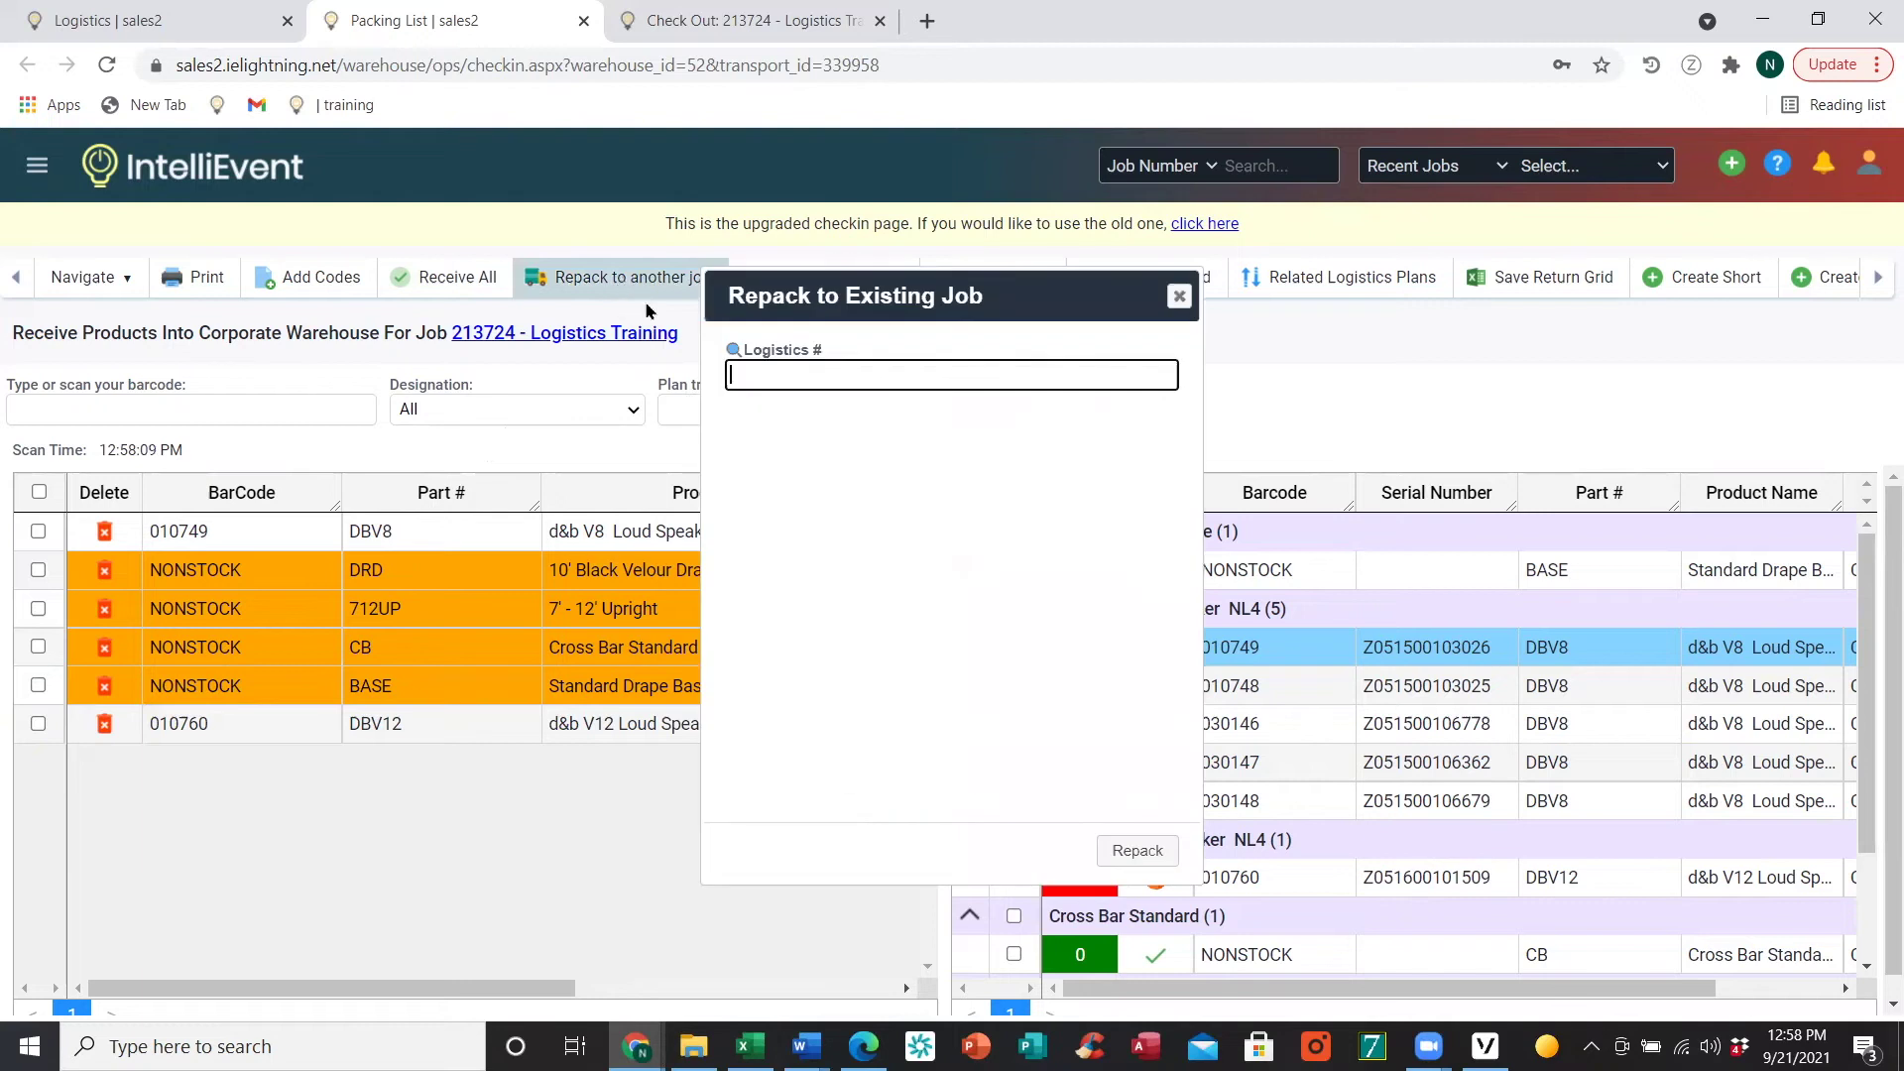
left_click(733, 355)
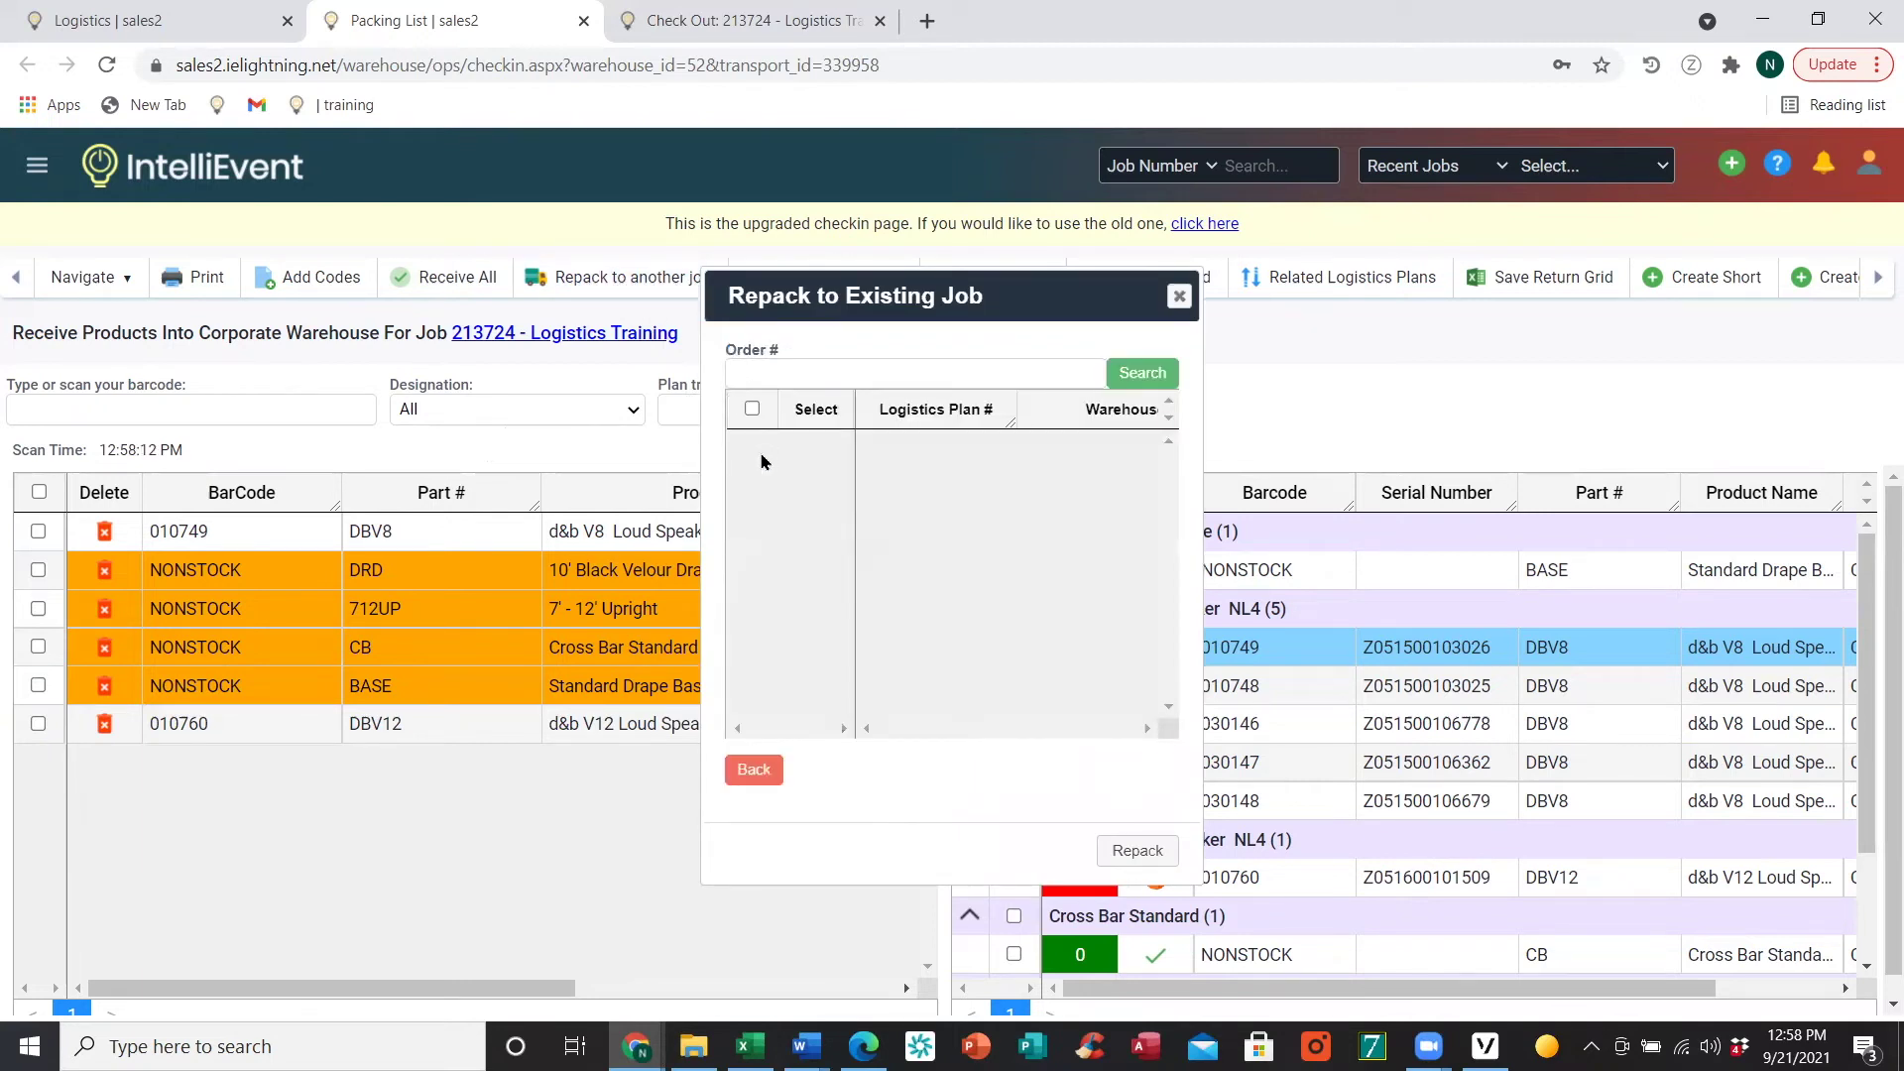
left_click(790, 372)
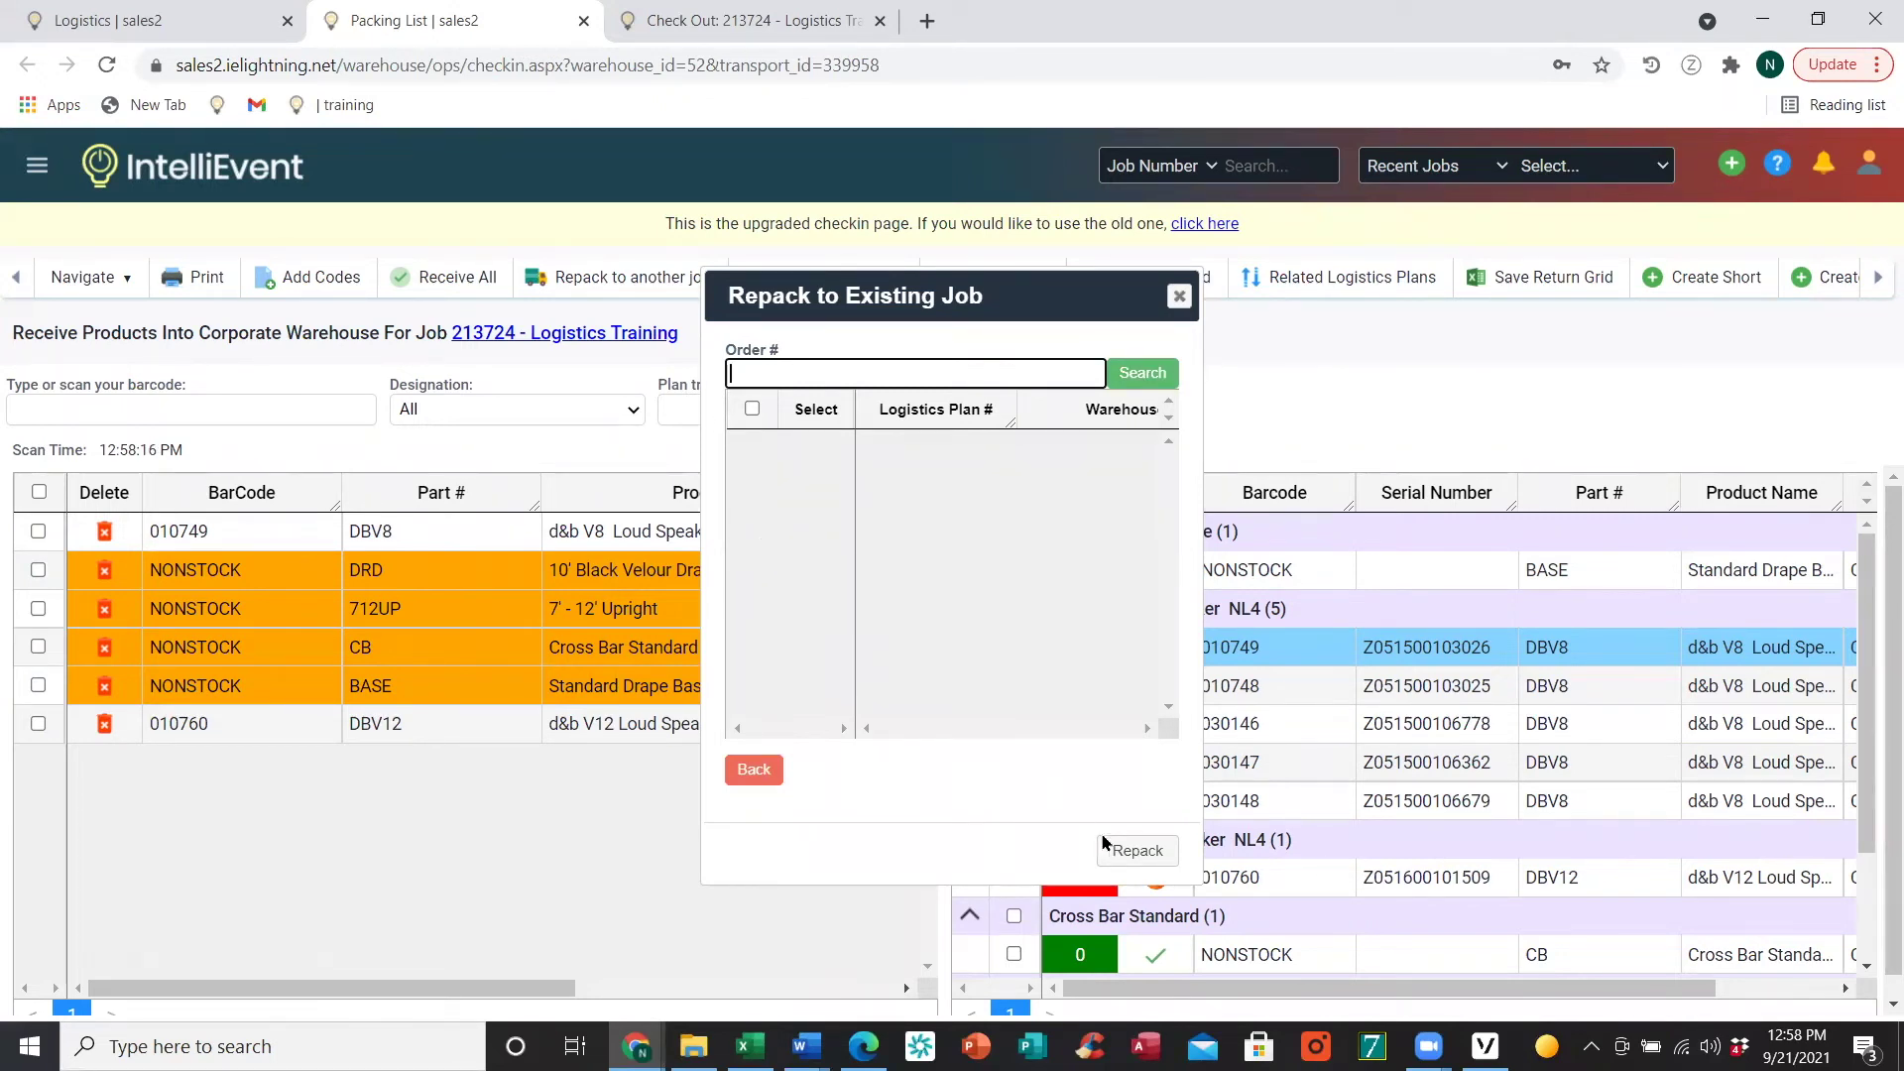
left_click(1179, 296)
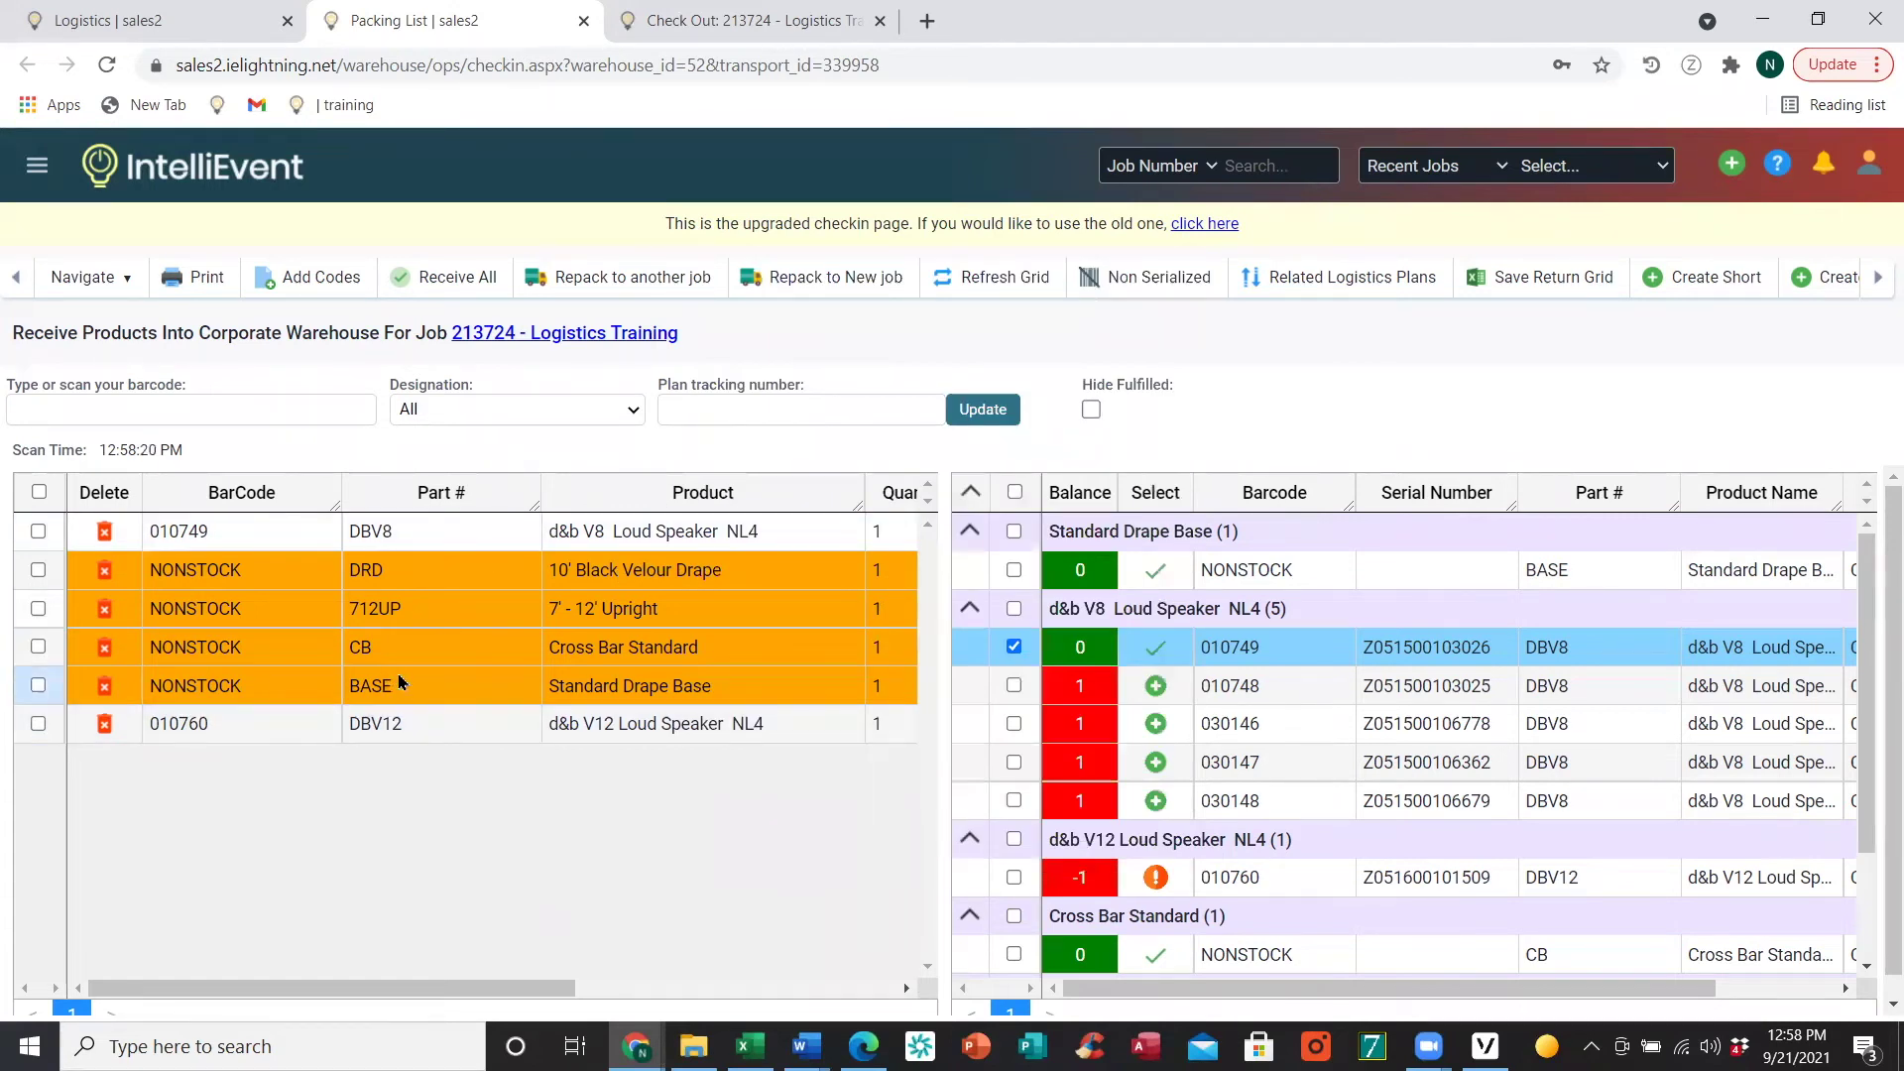
left_click(544, 744)
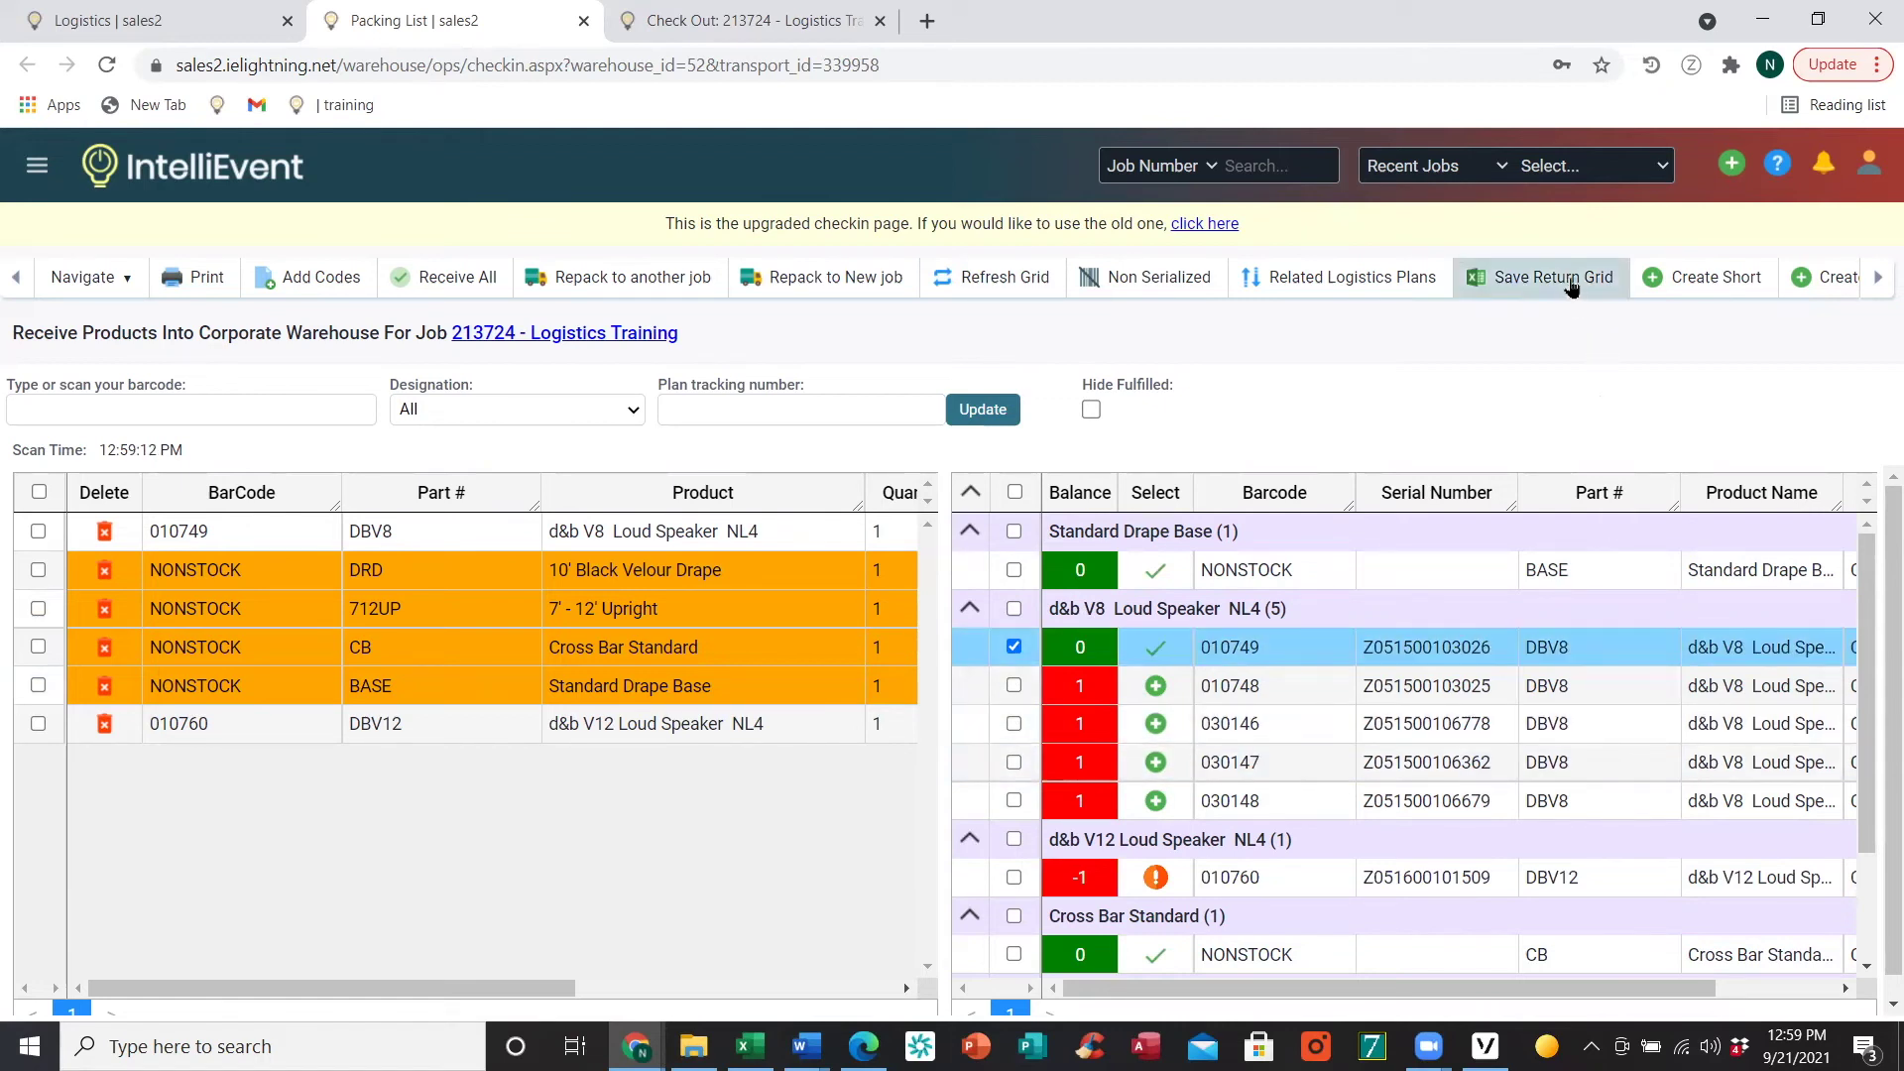
left_click(1562, 286)
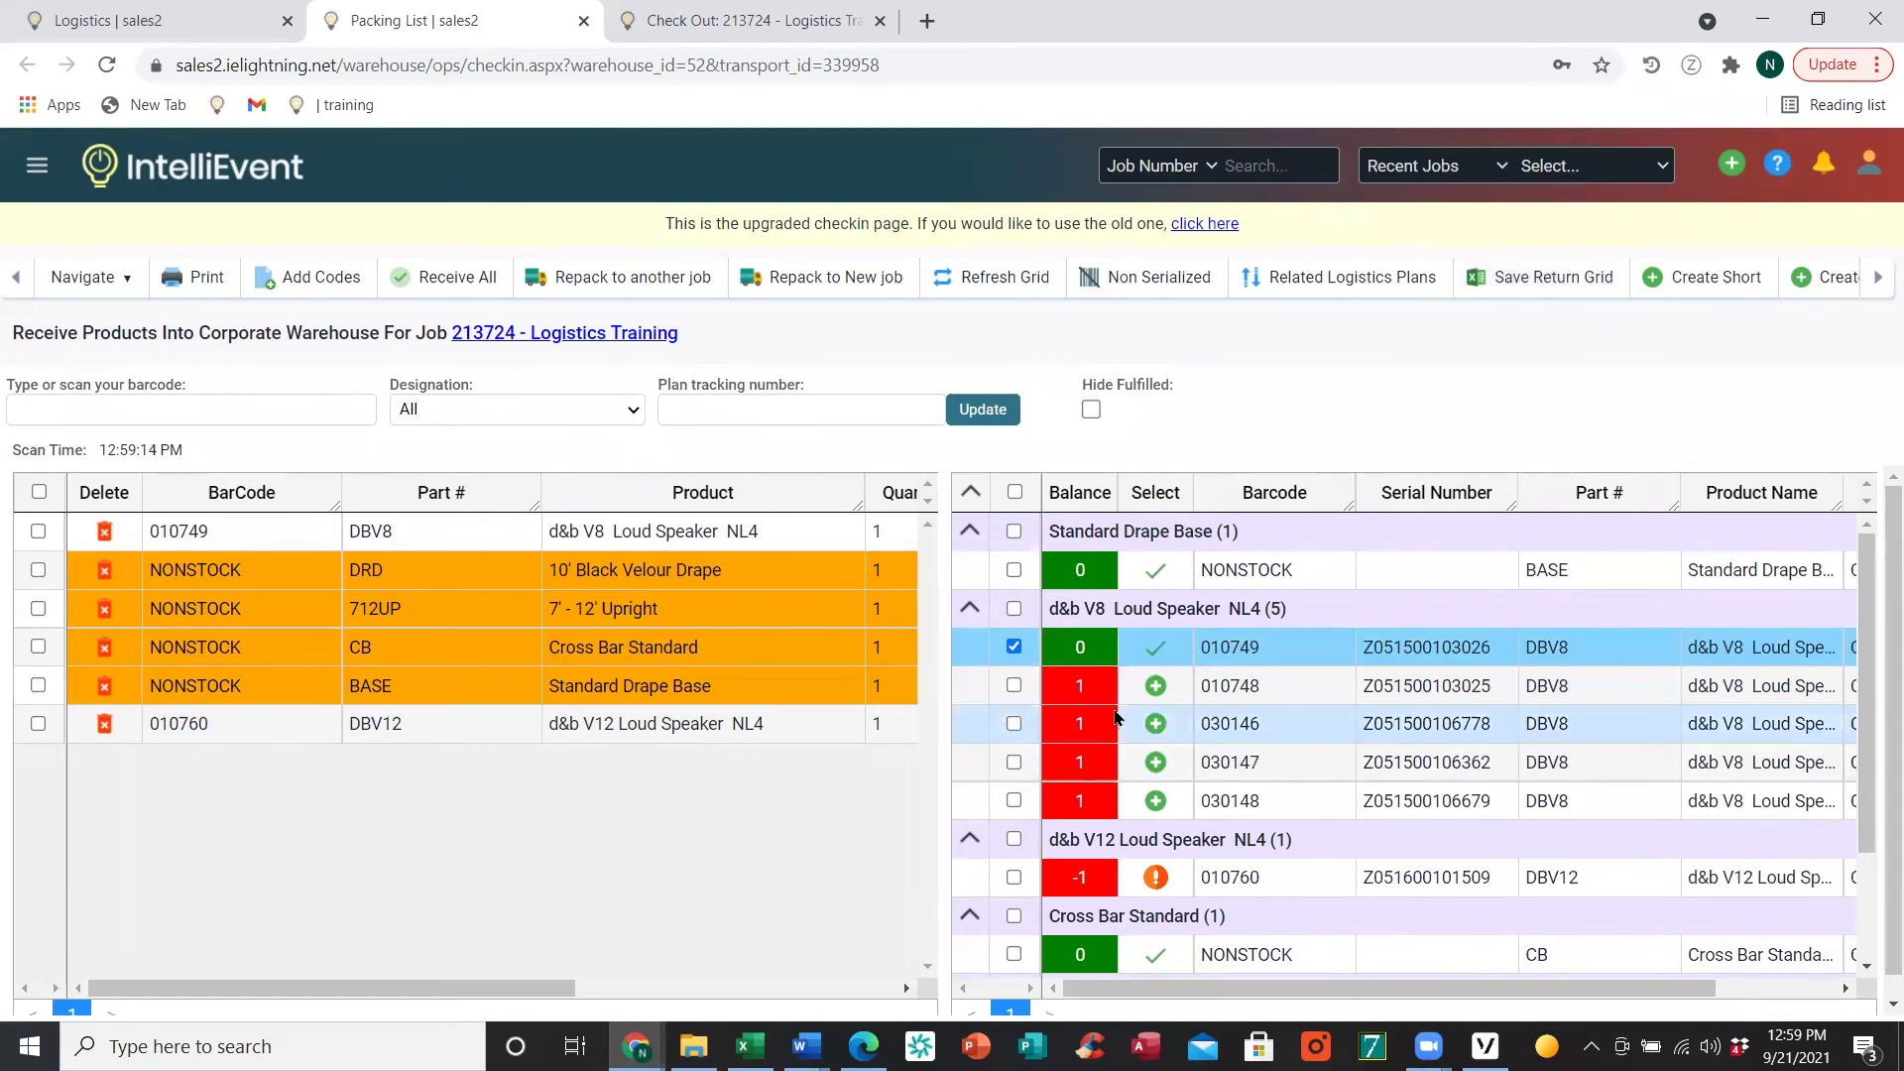
left_click(1874, 279)
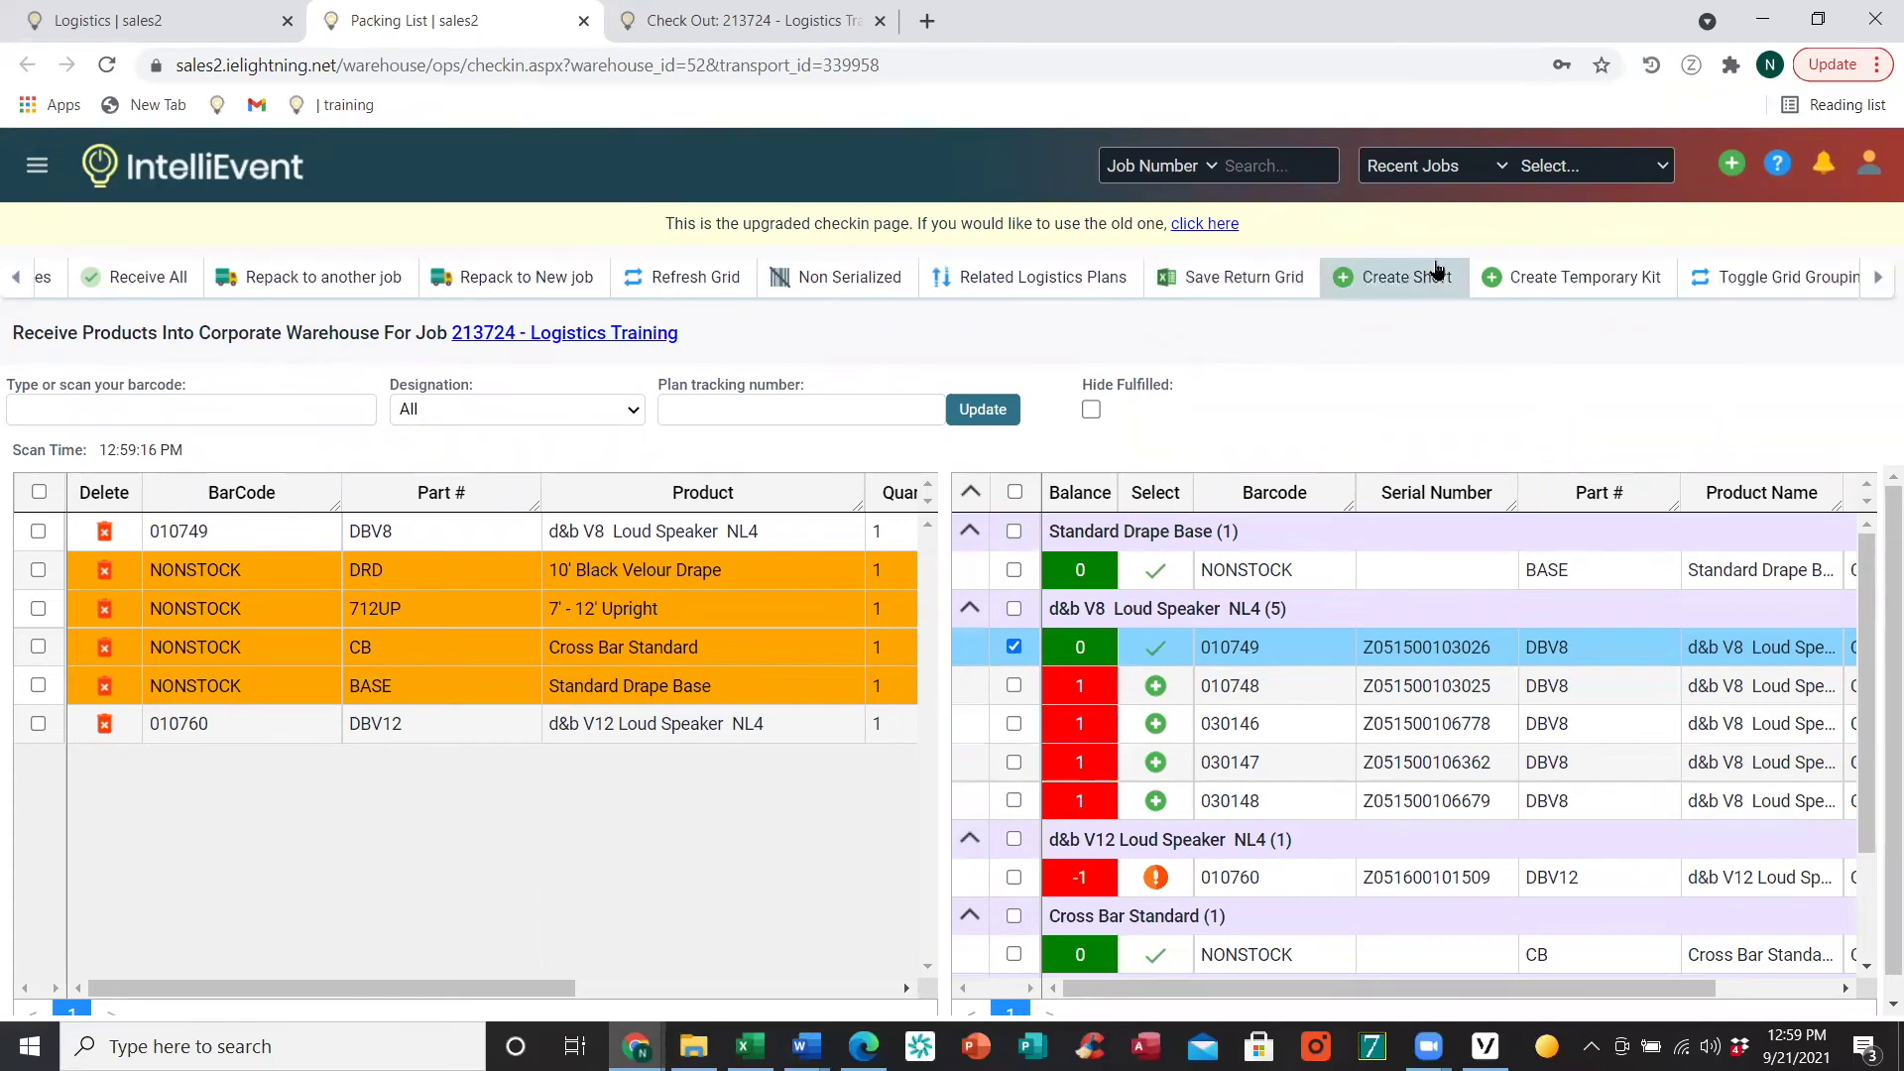
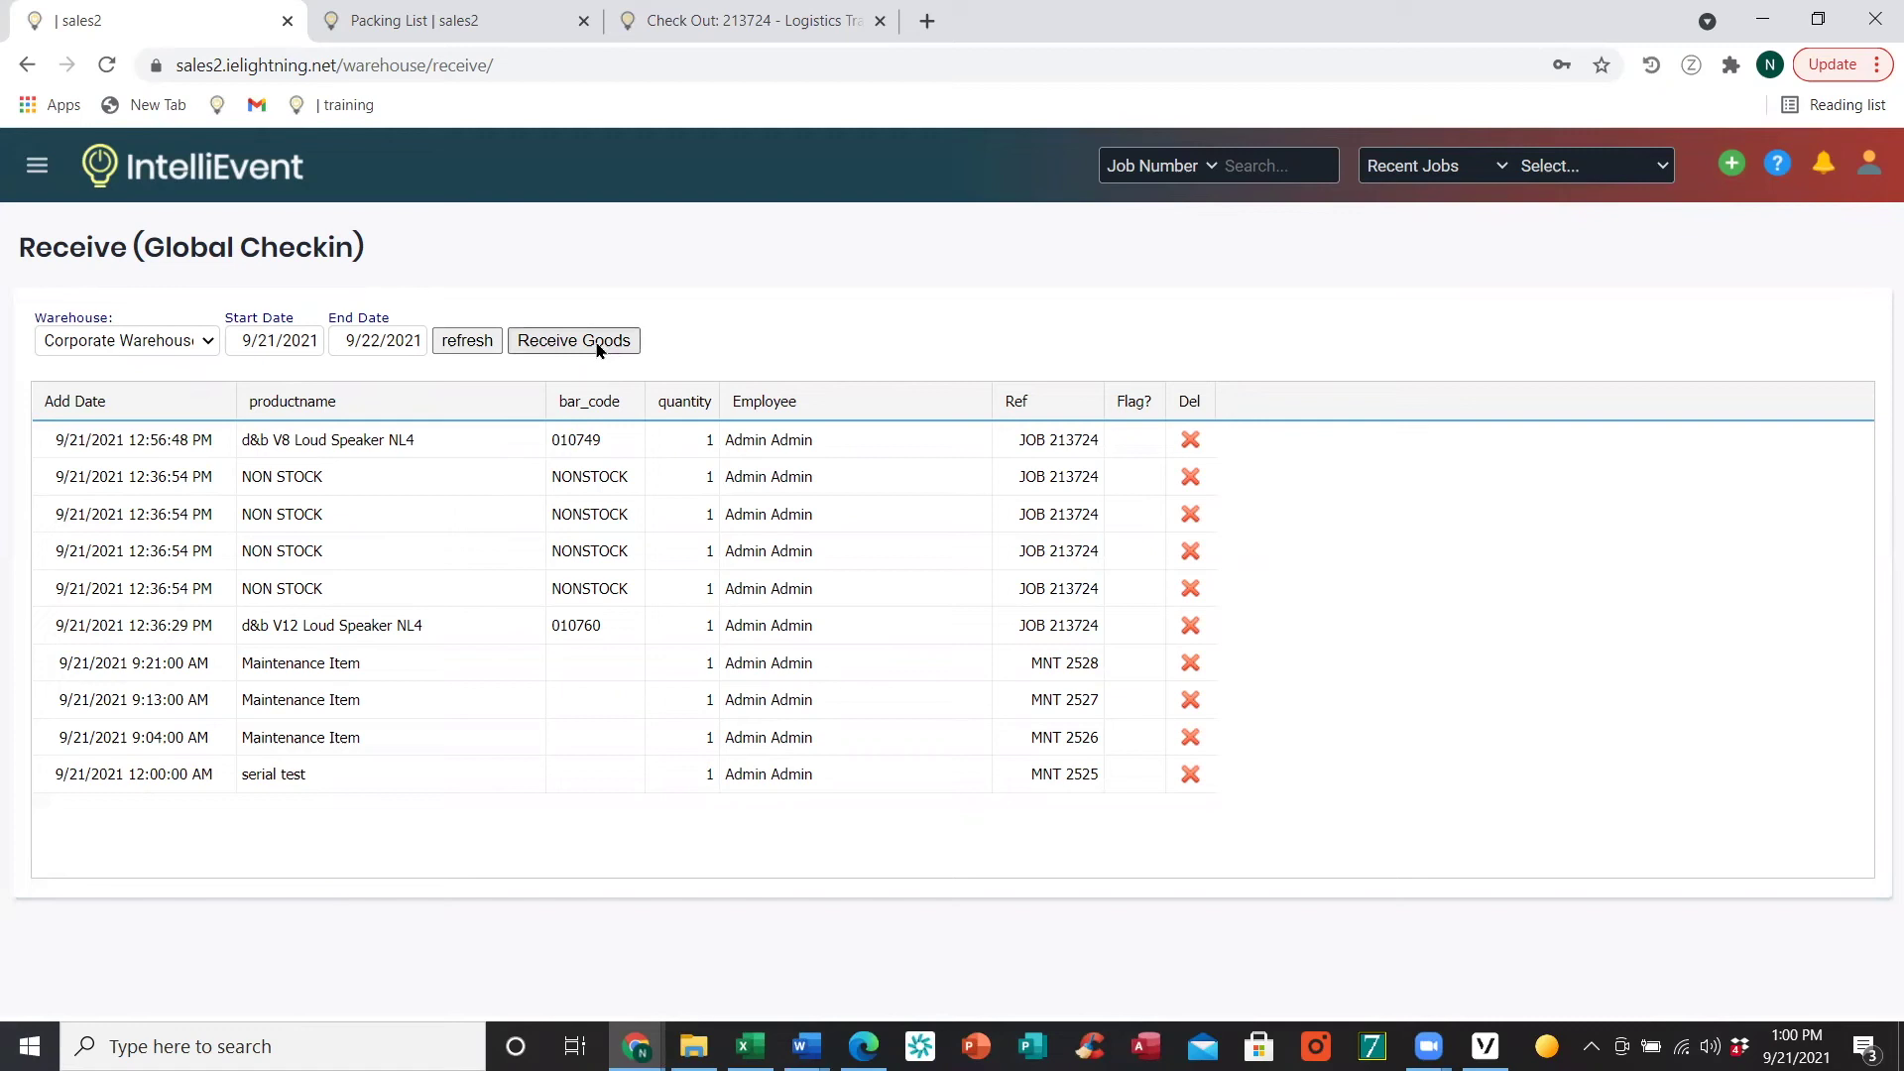
- Open goods receiving for the Corporate Warehouse, view the Non Serialized Scan list, and close it without adding items
left_click(598, 347)
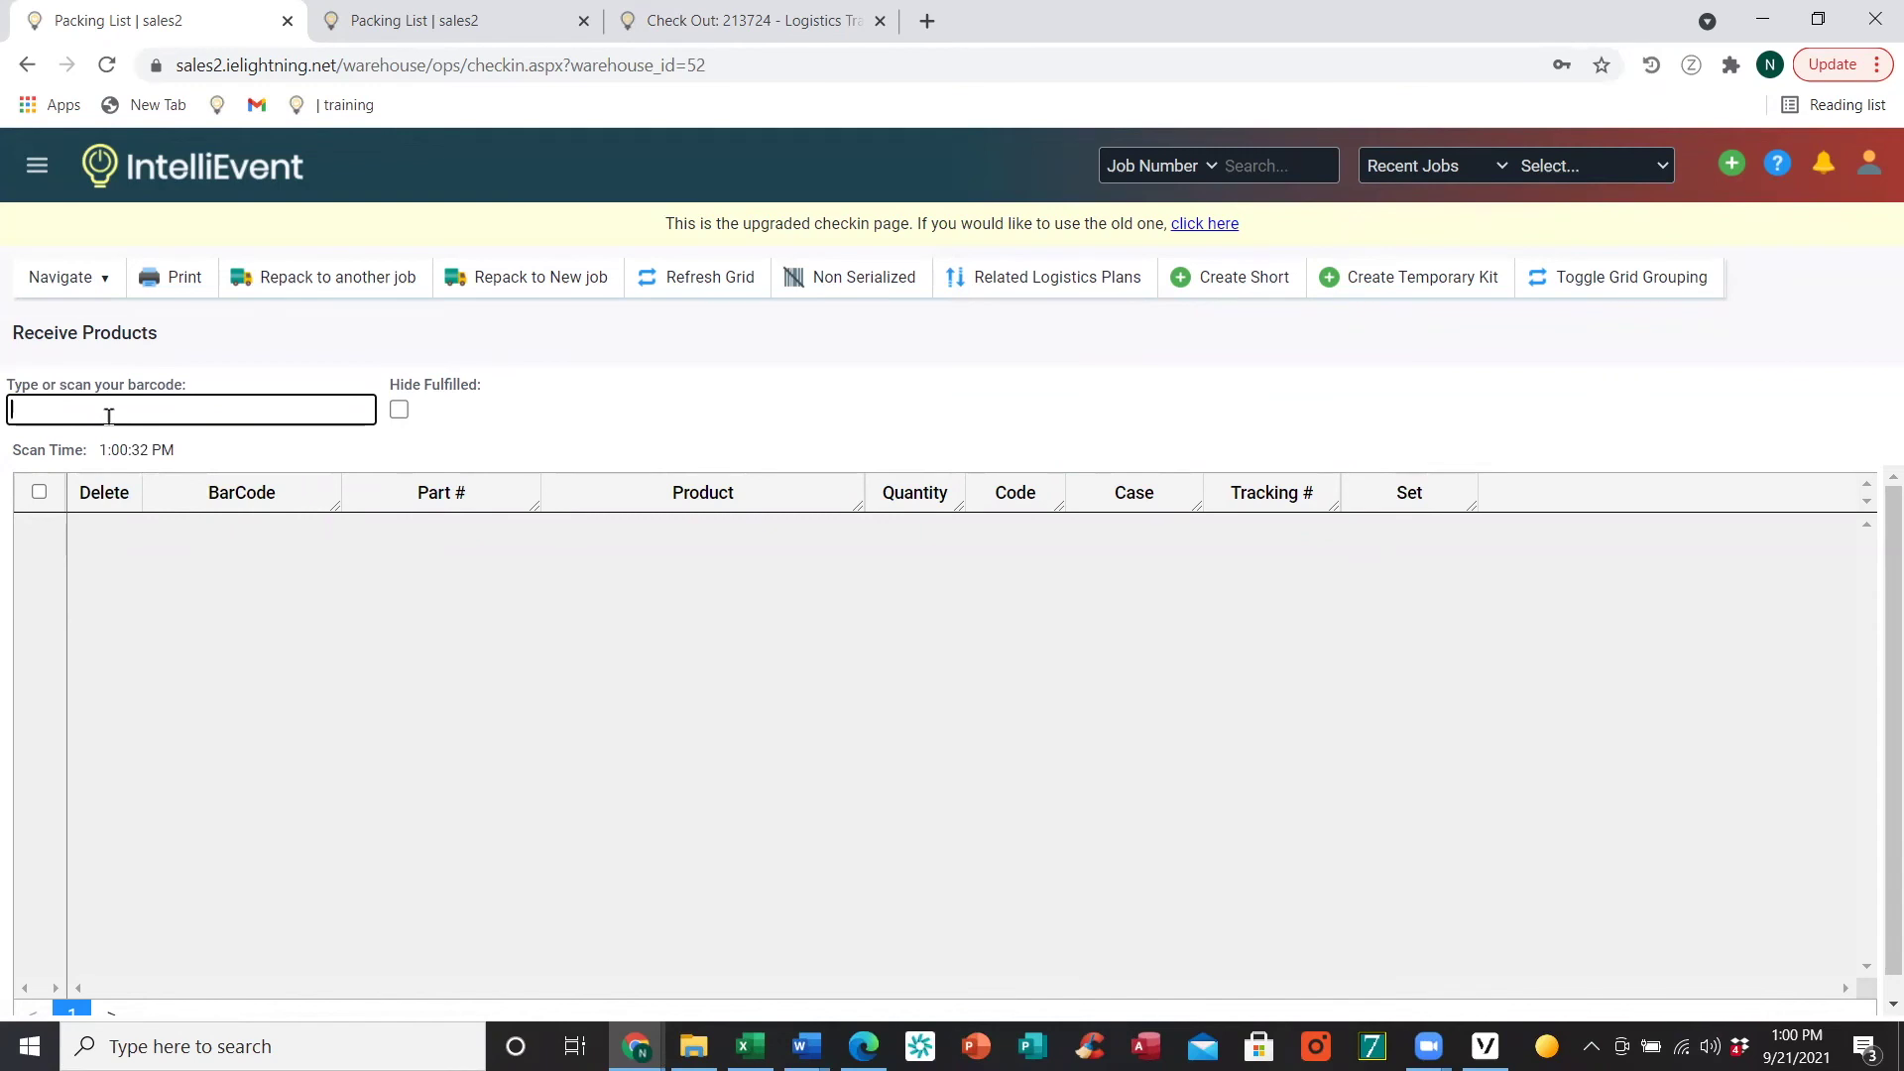
left_click(851, 284)
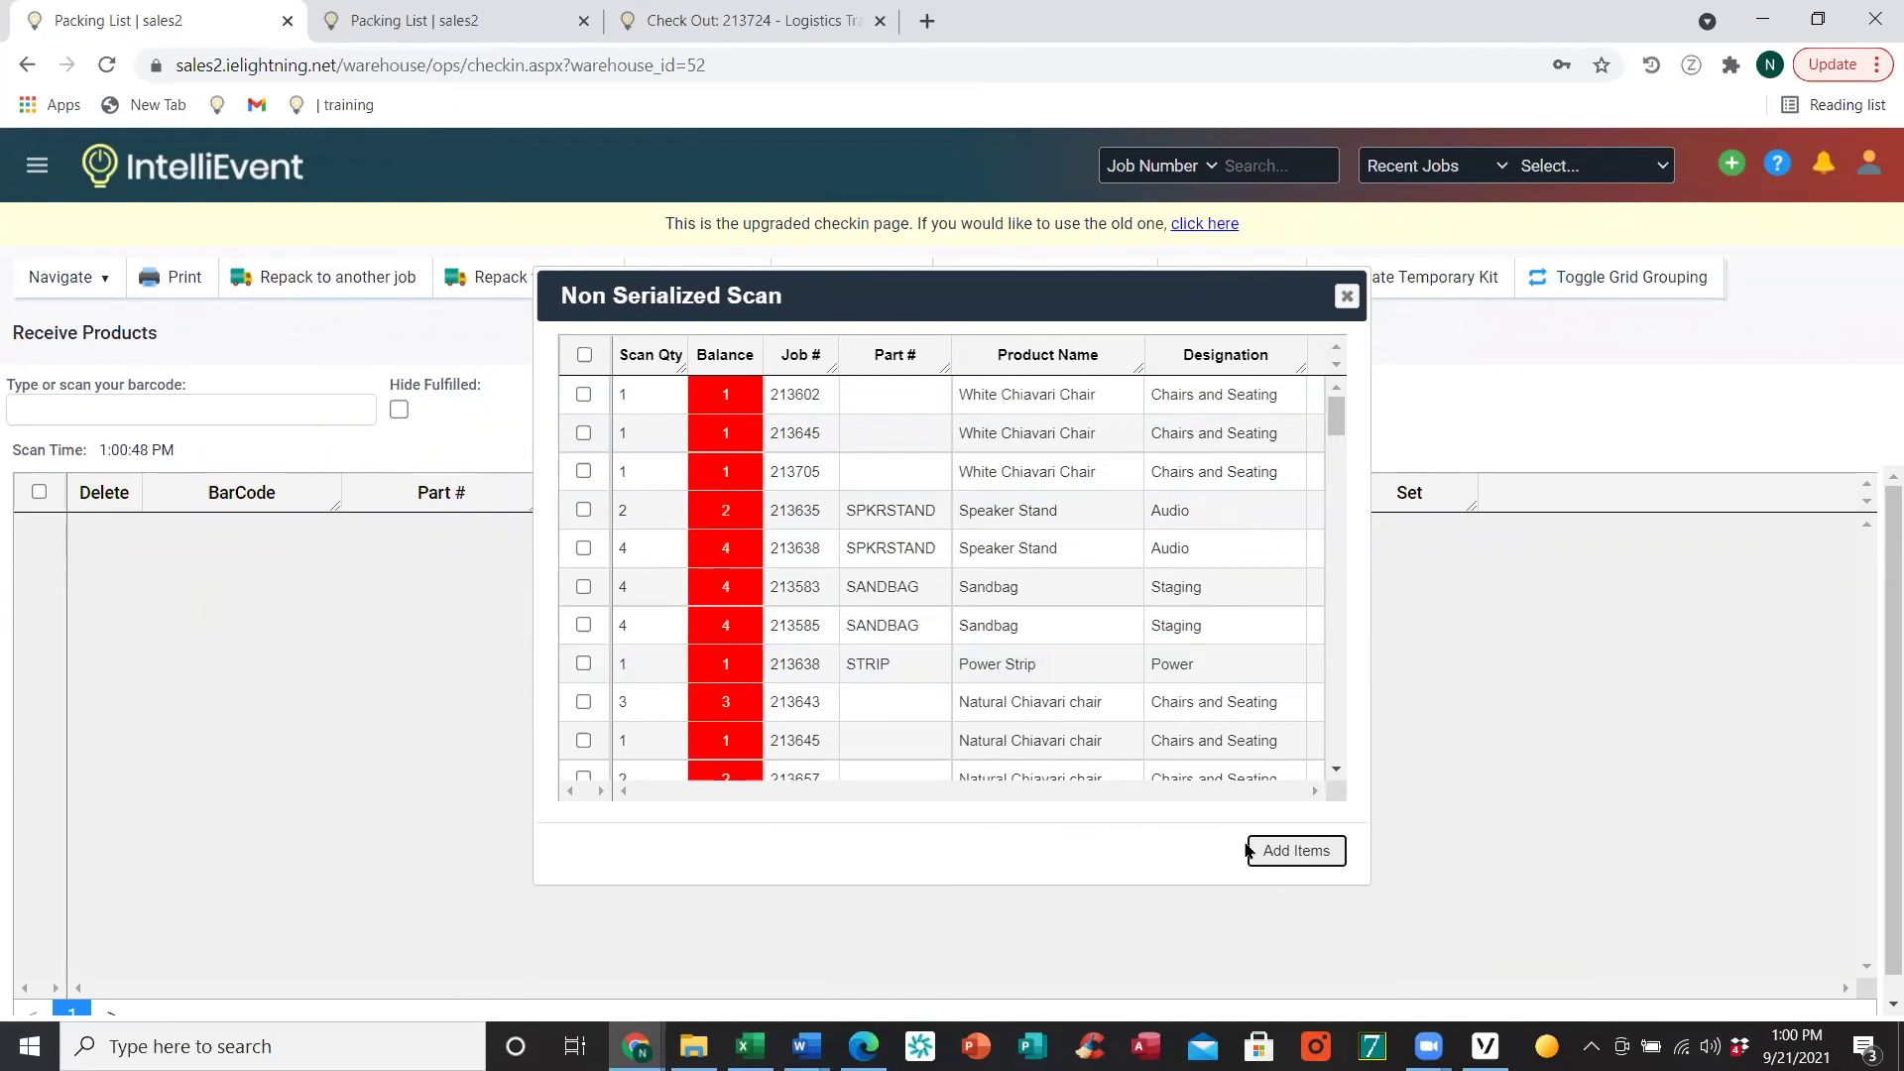
left_click(1347, 296)
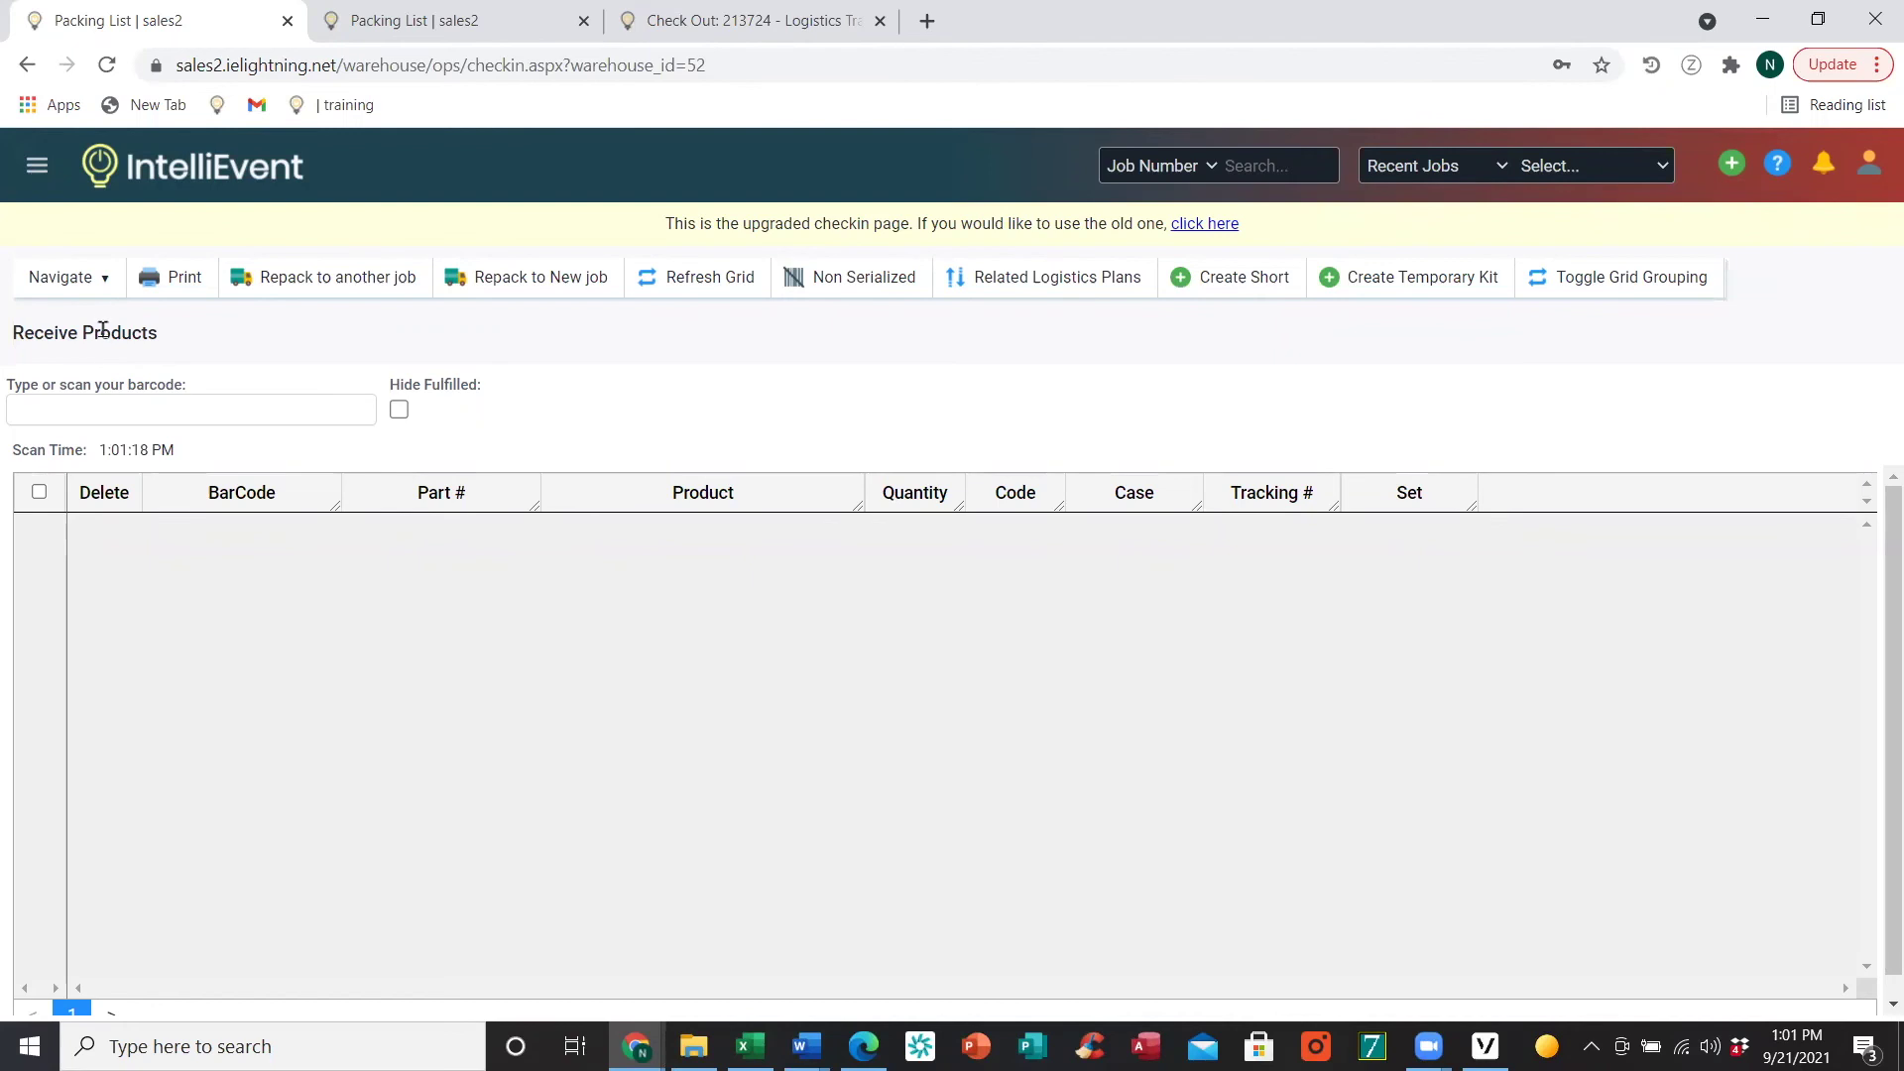
- Run the Items Not Returned report for all warehouses without a job, project or date filter
left_click(40, 167)
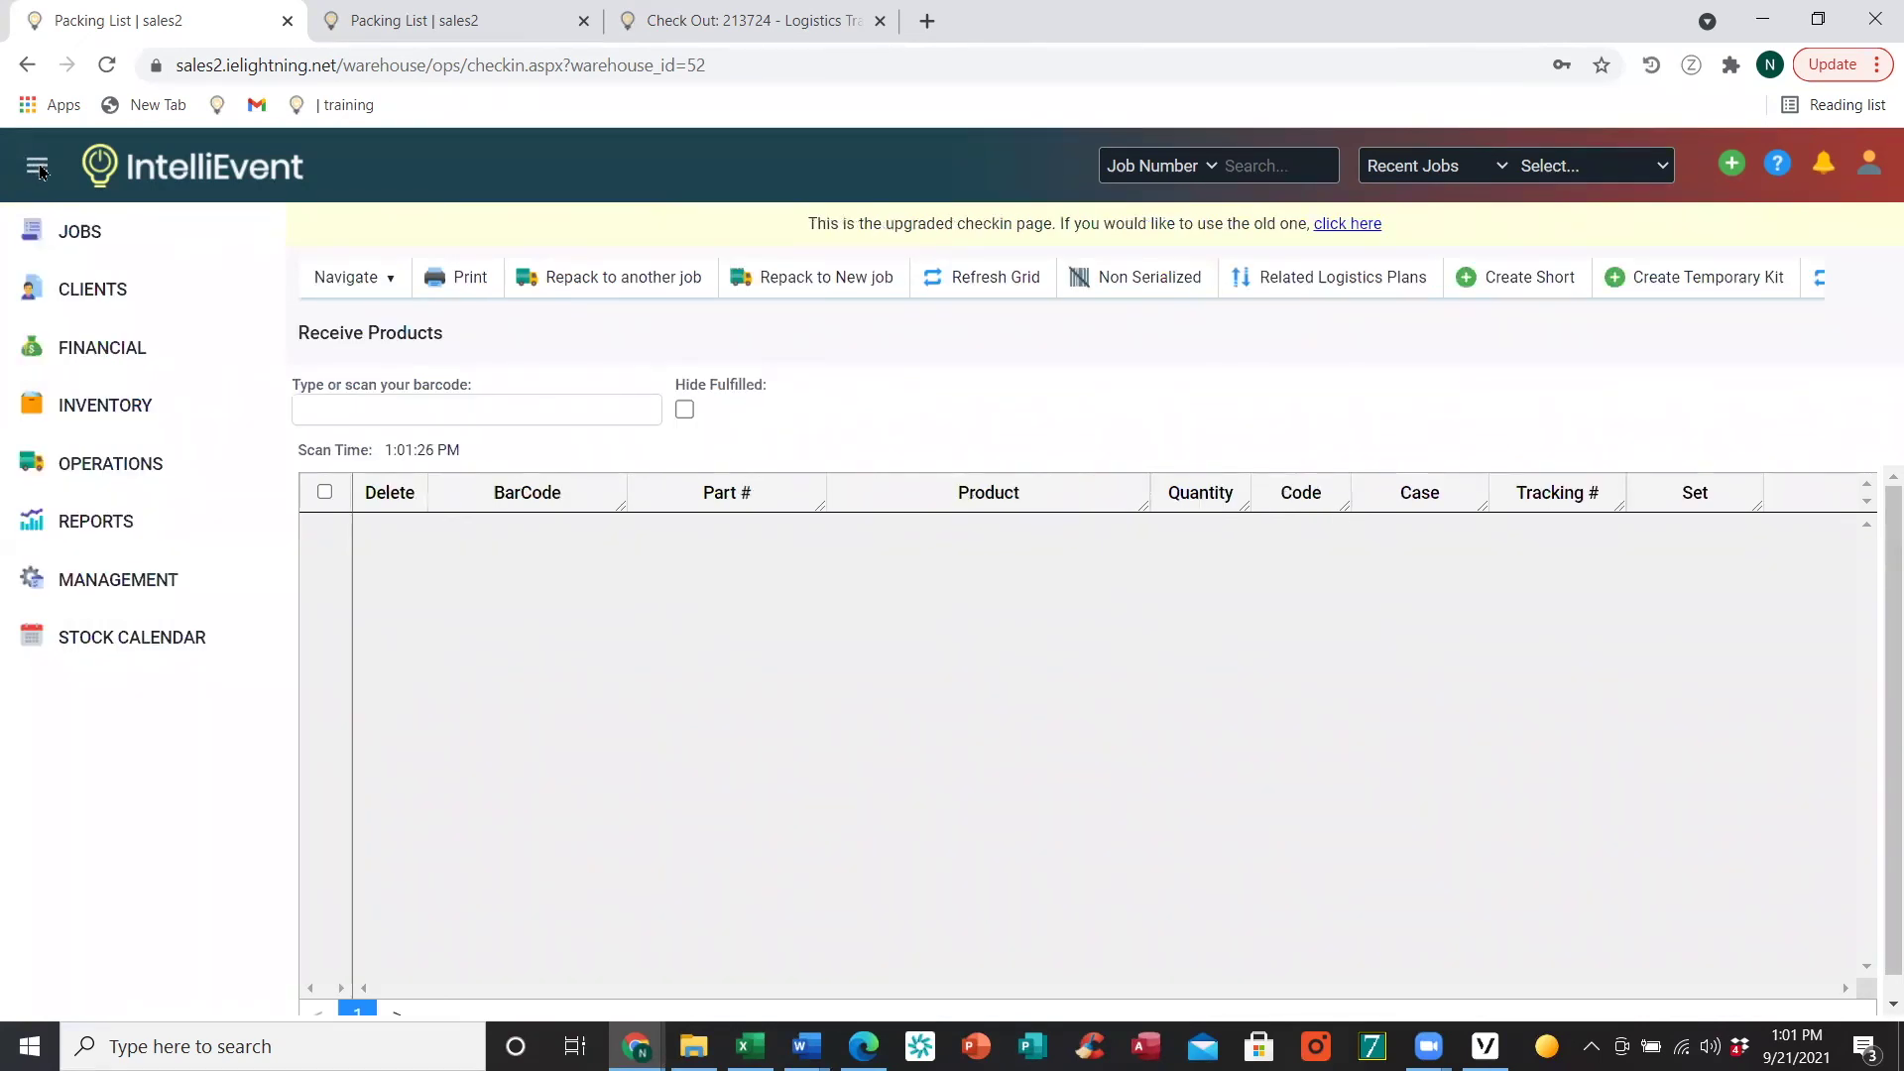
left_click(105, 474)
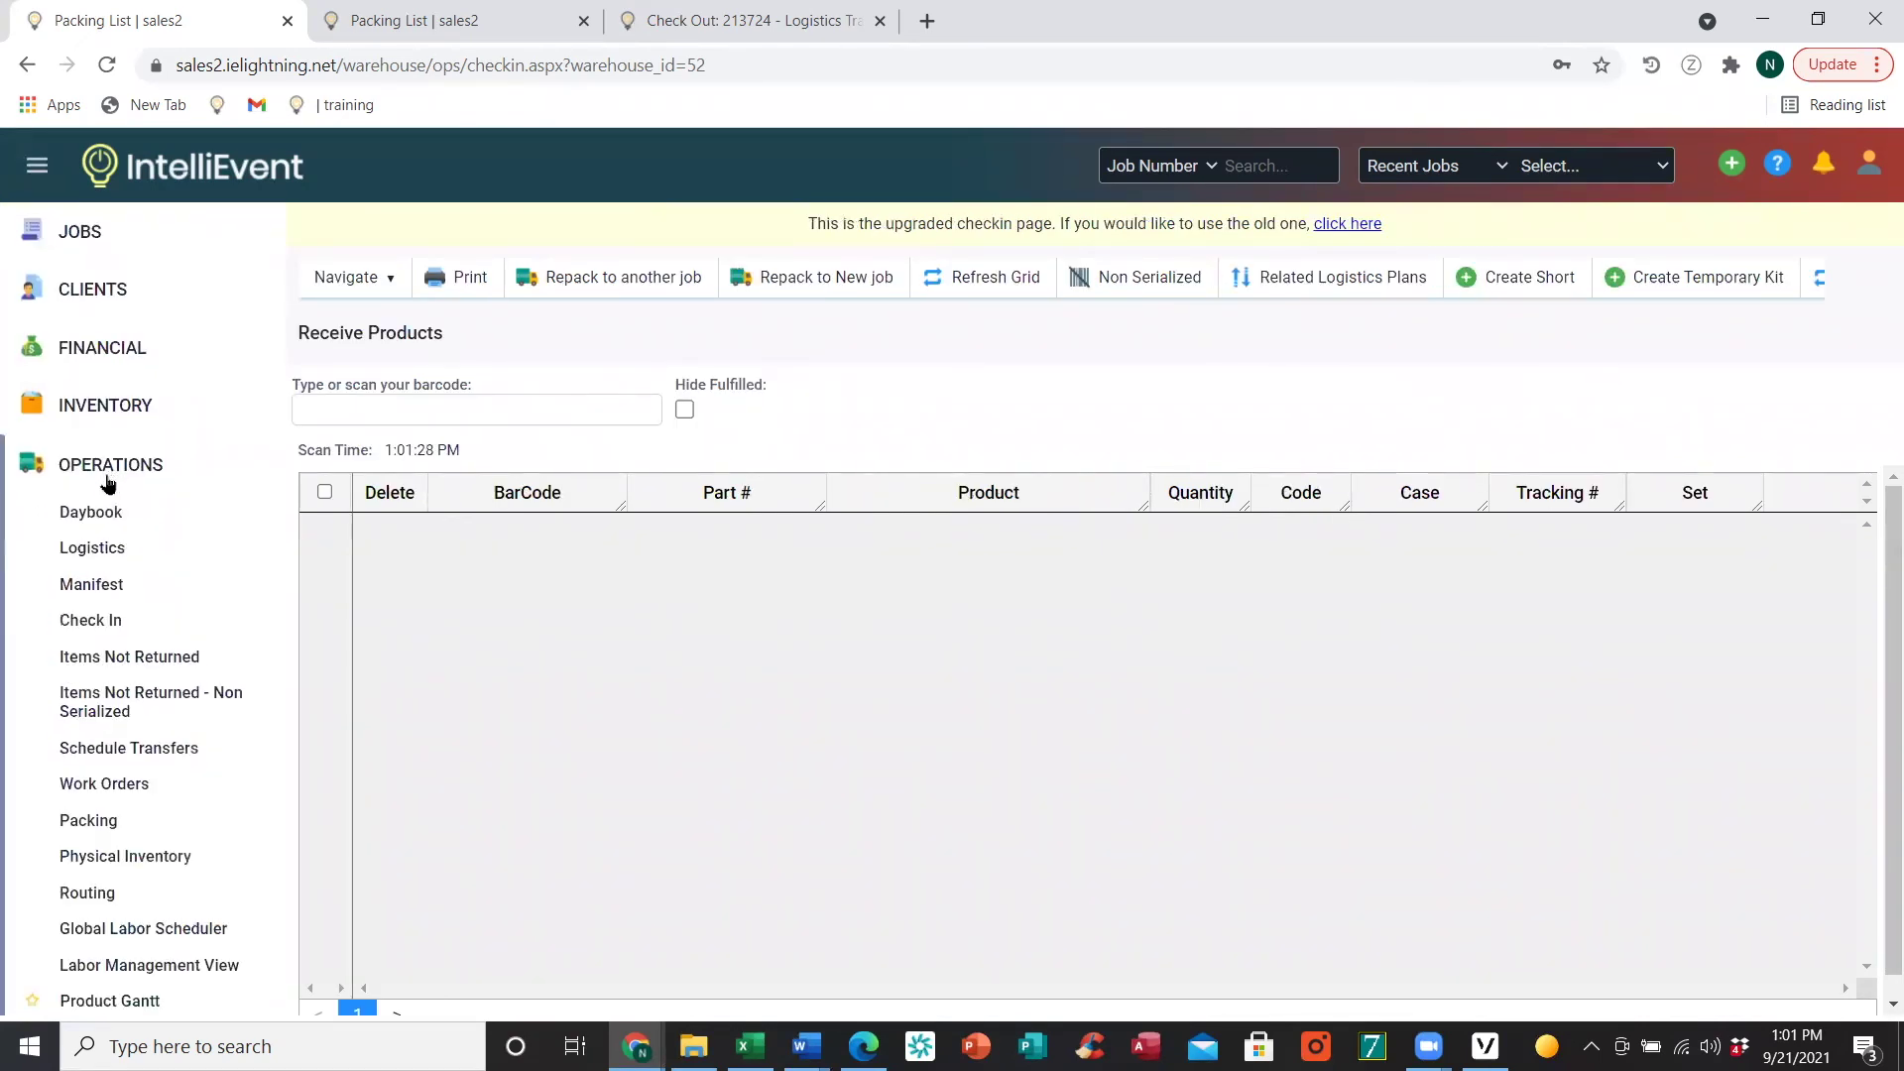
left_click(117, 658)
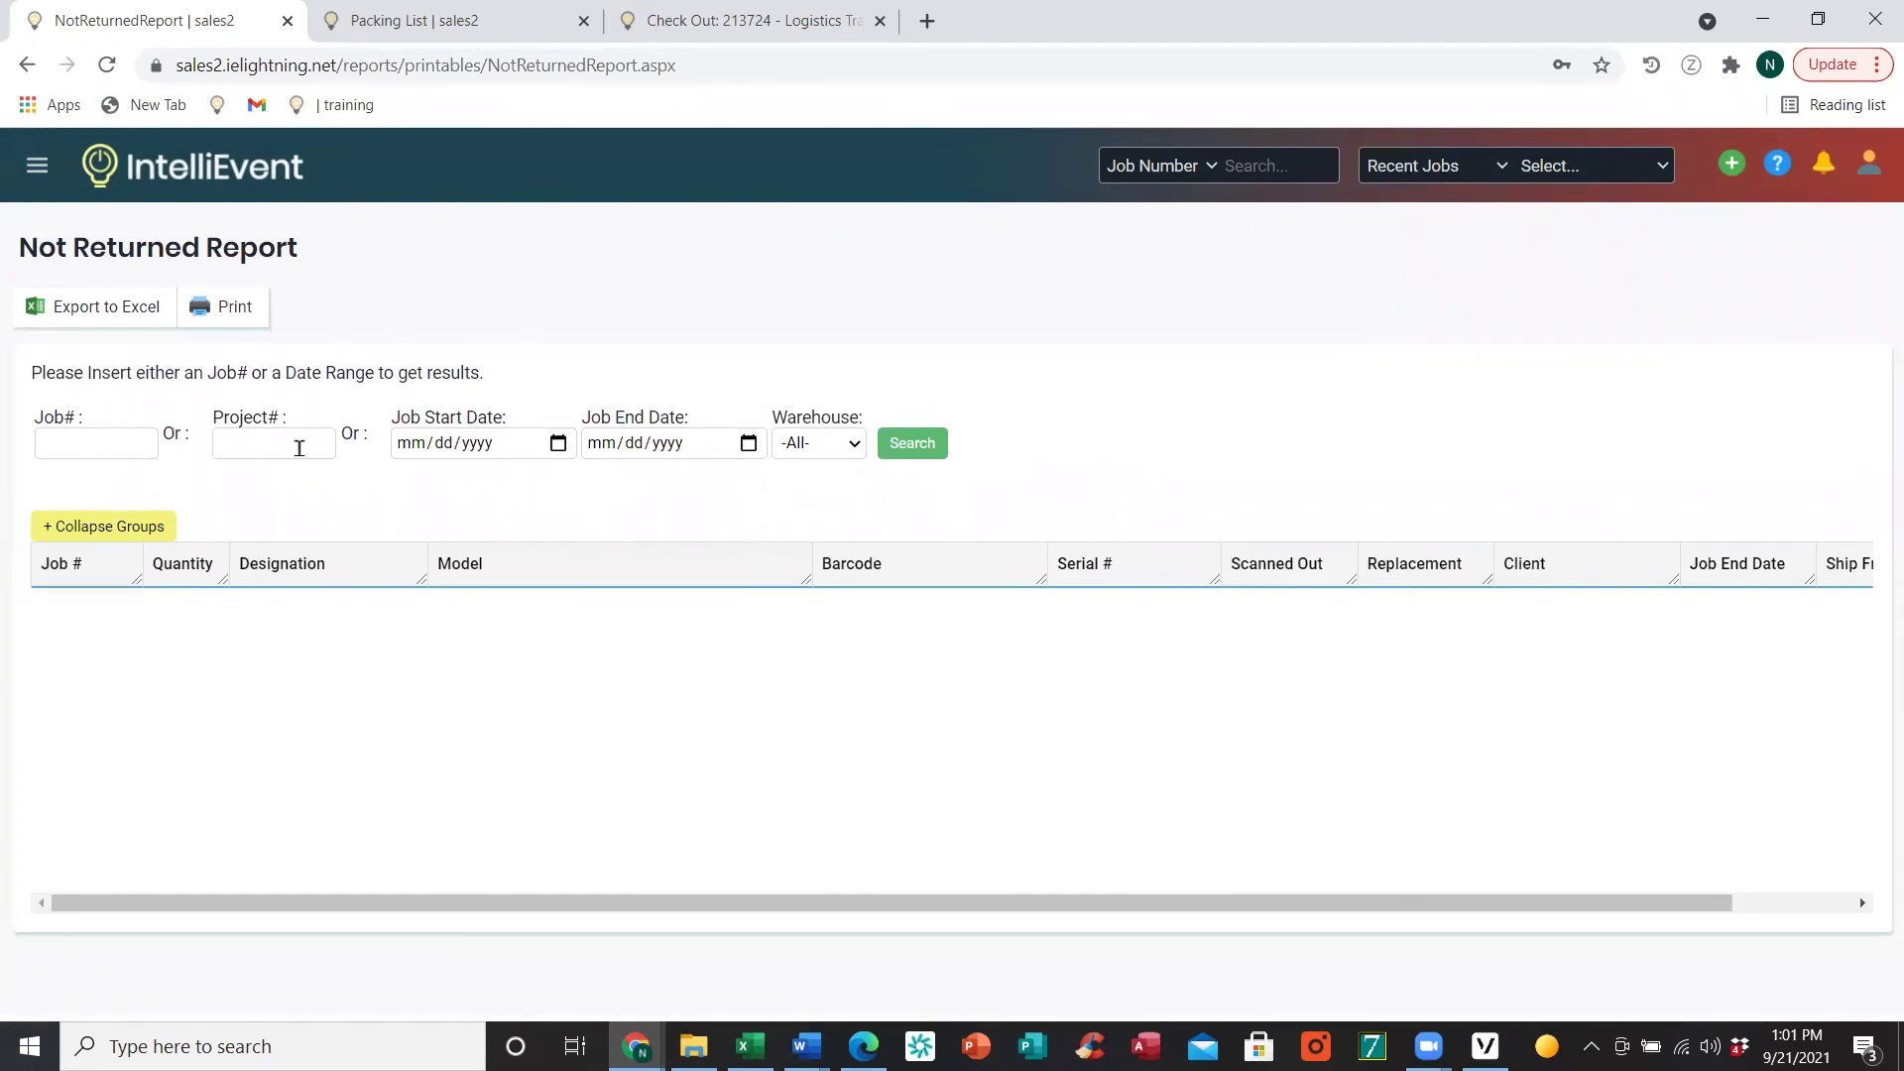
left_click(913, 445)
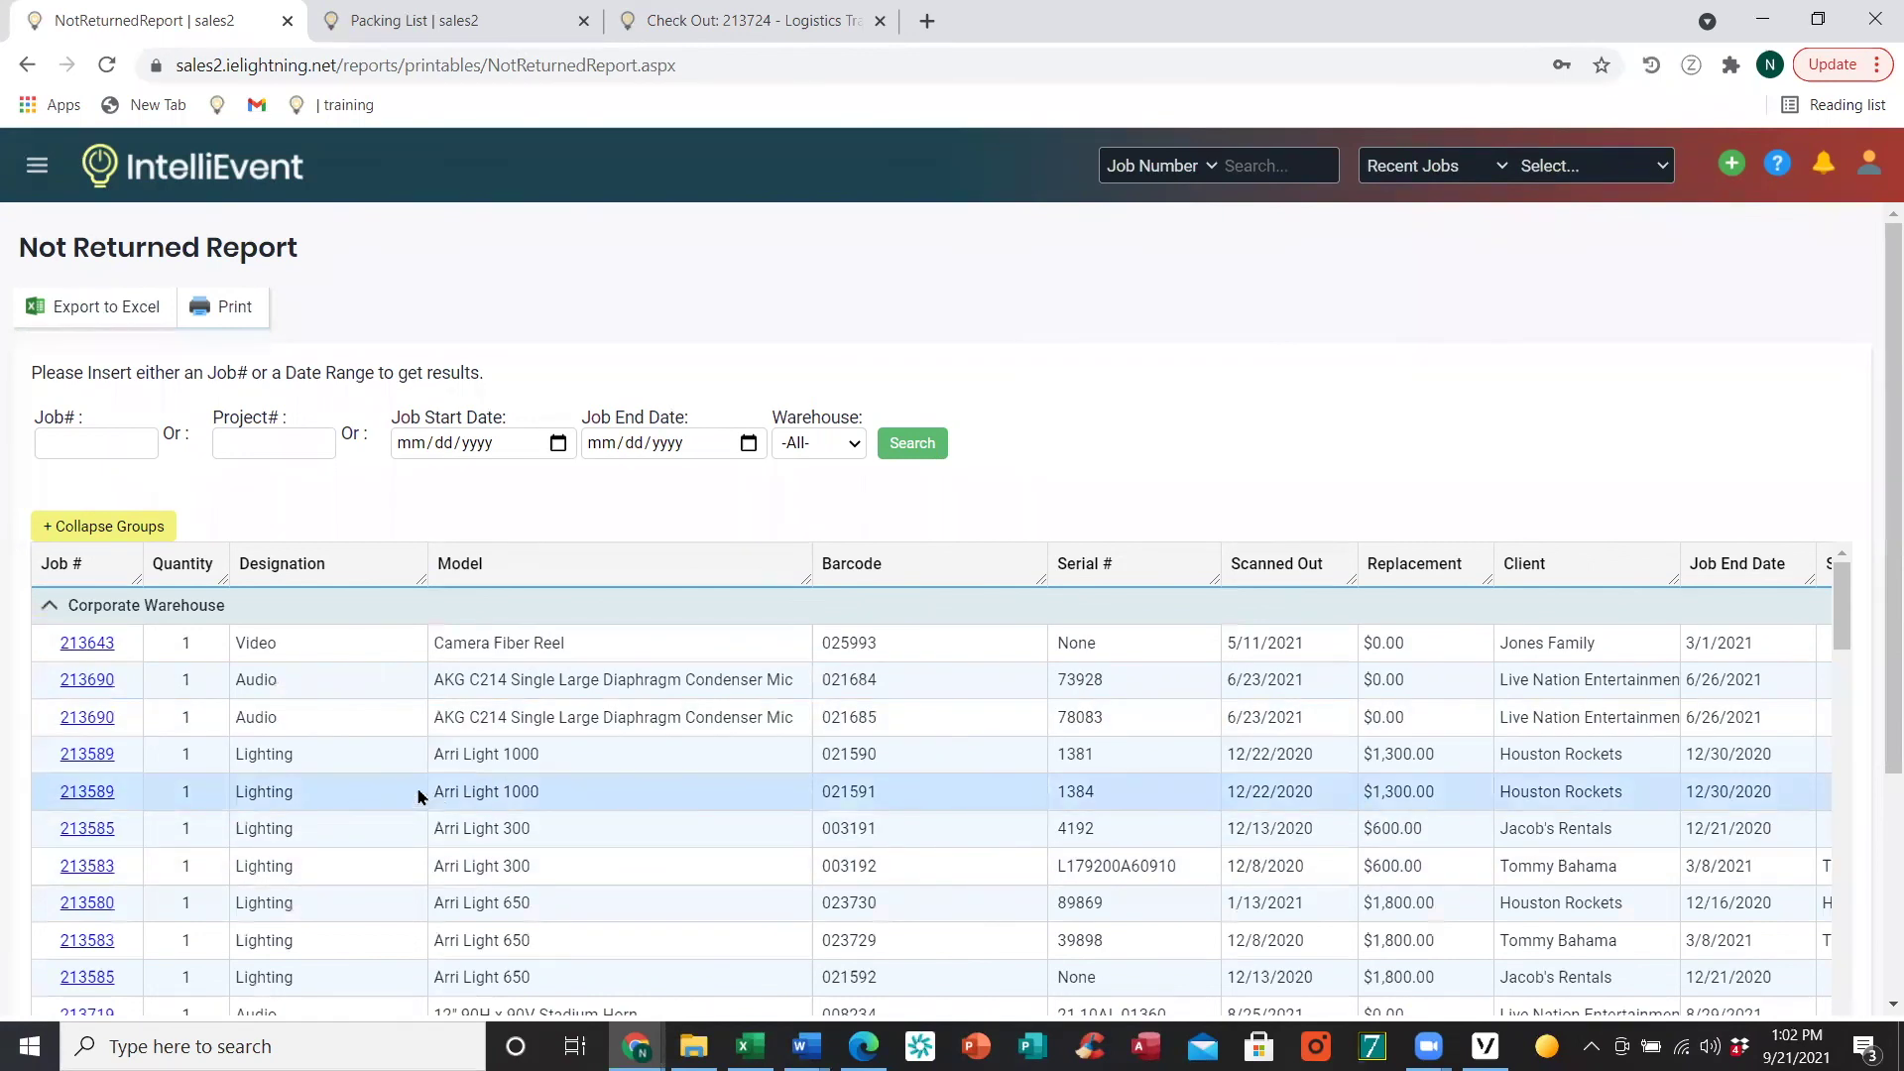
- Run the non-serialized Items Not Returned report for all warehouses without a job or date filter
left_click(39, 175)
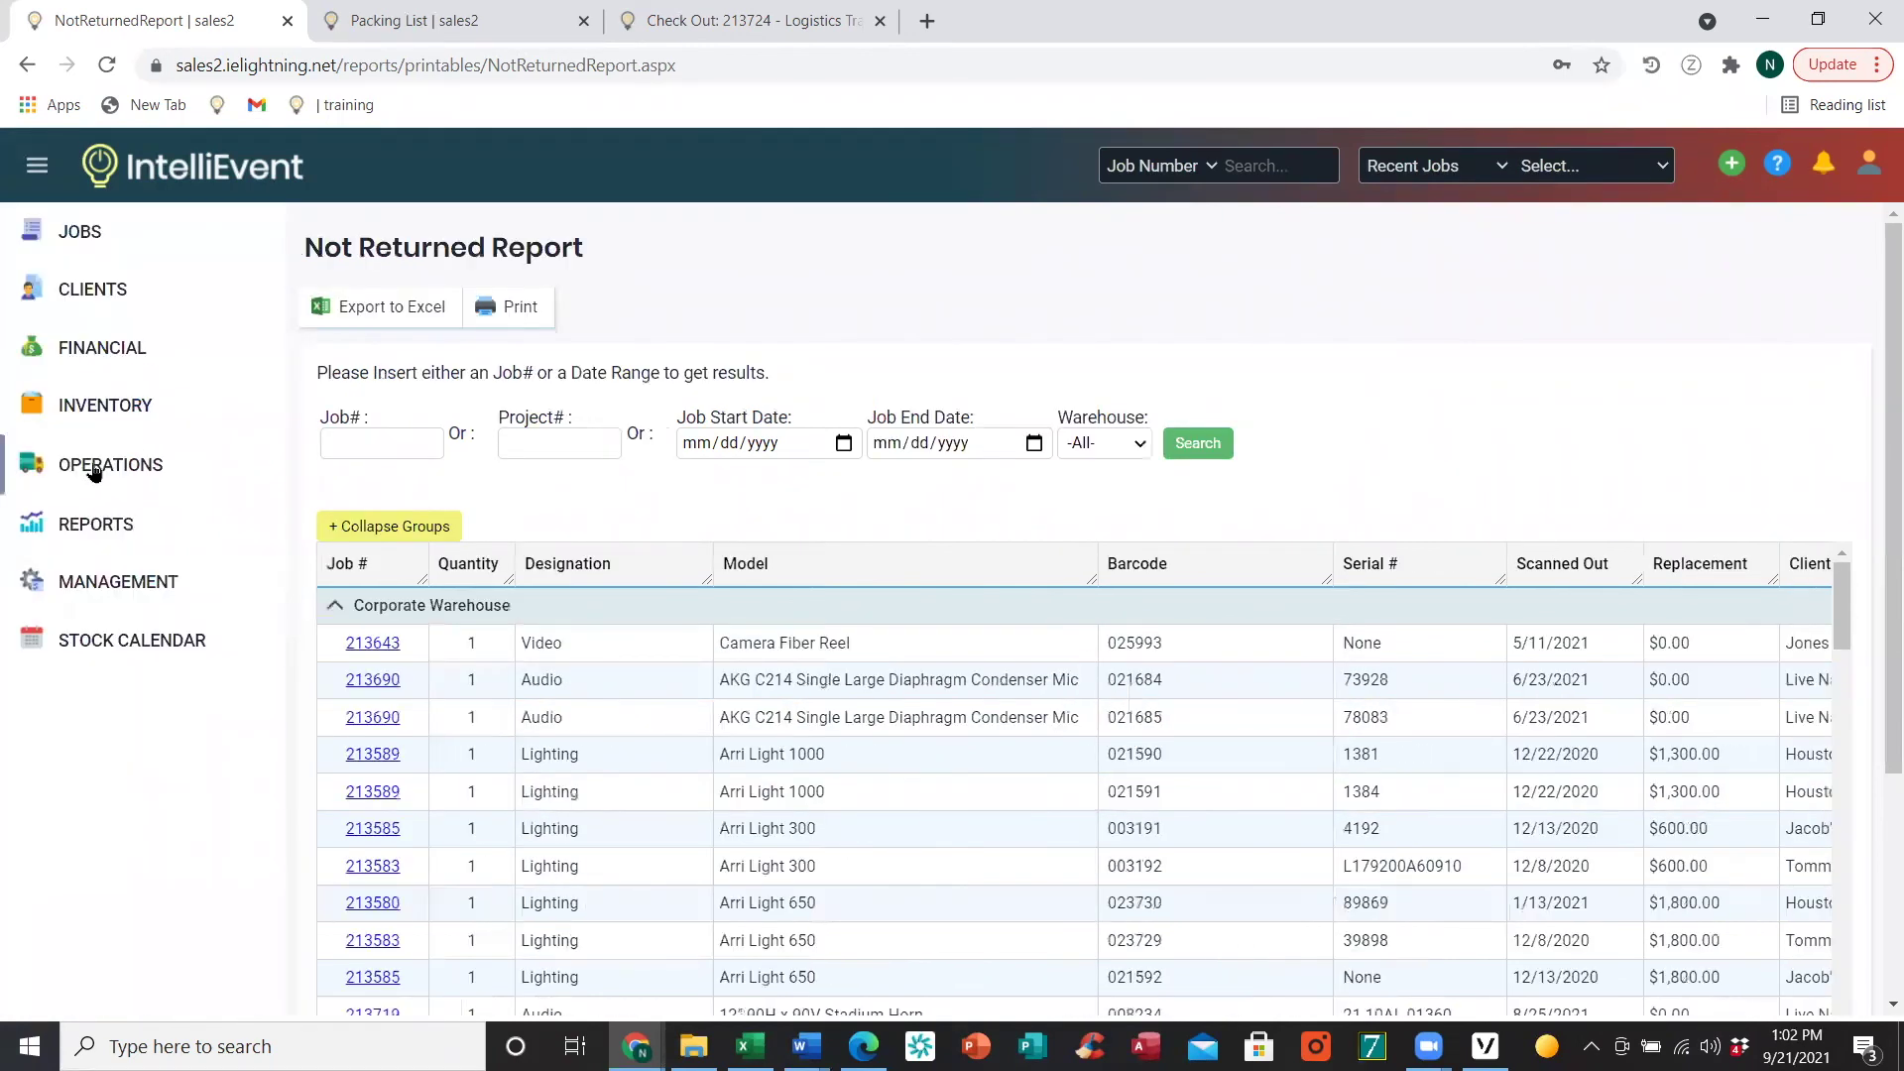
left_click(91, 468)
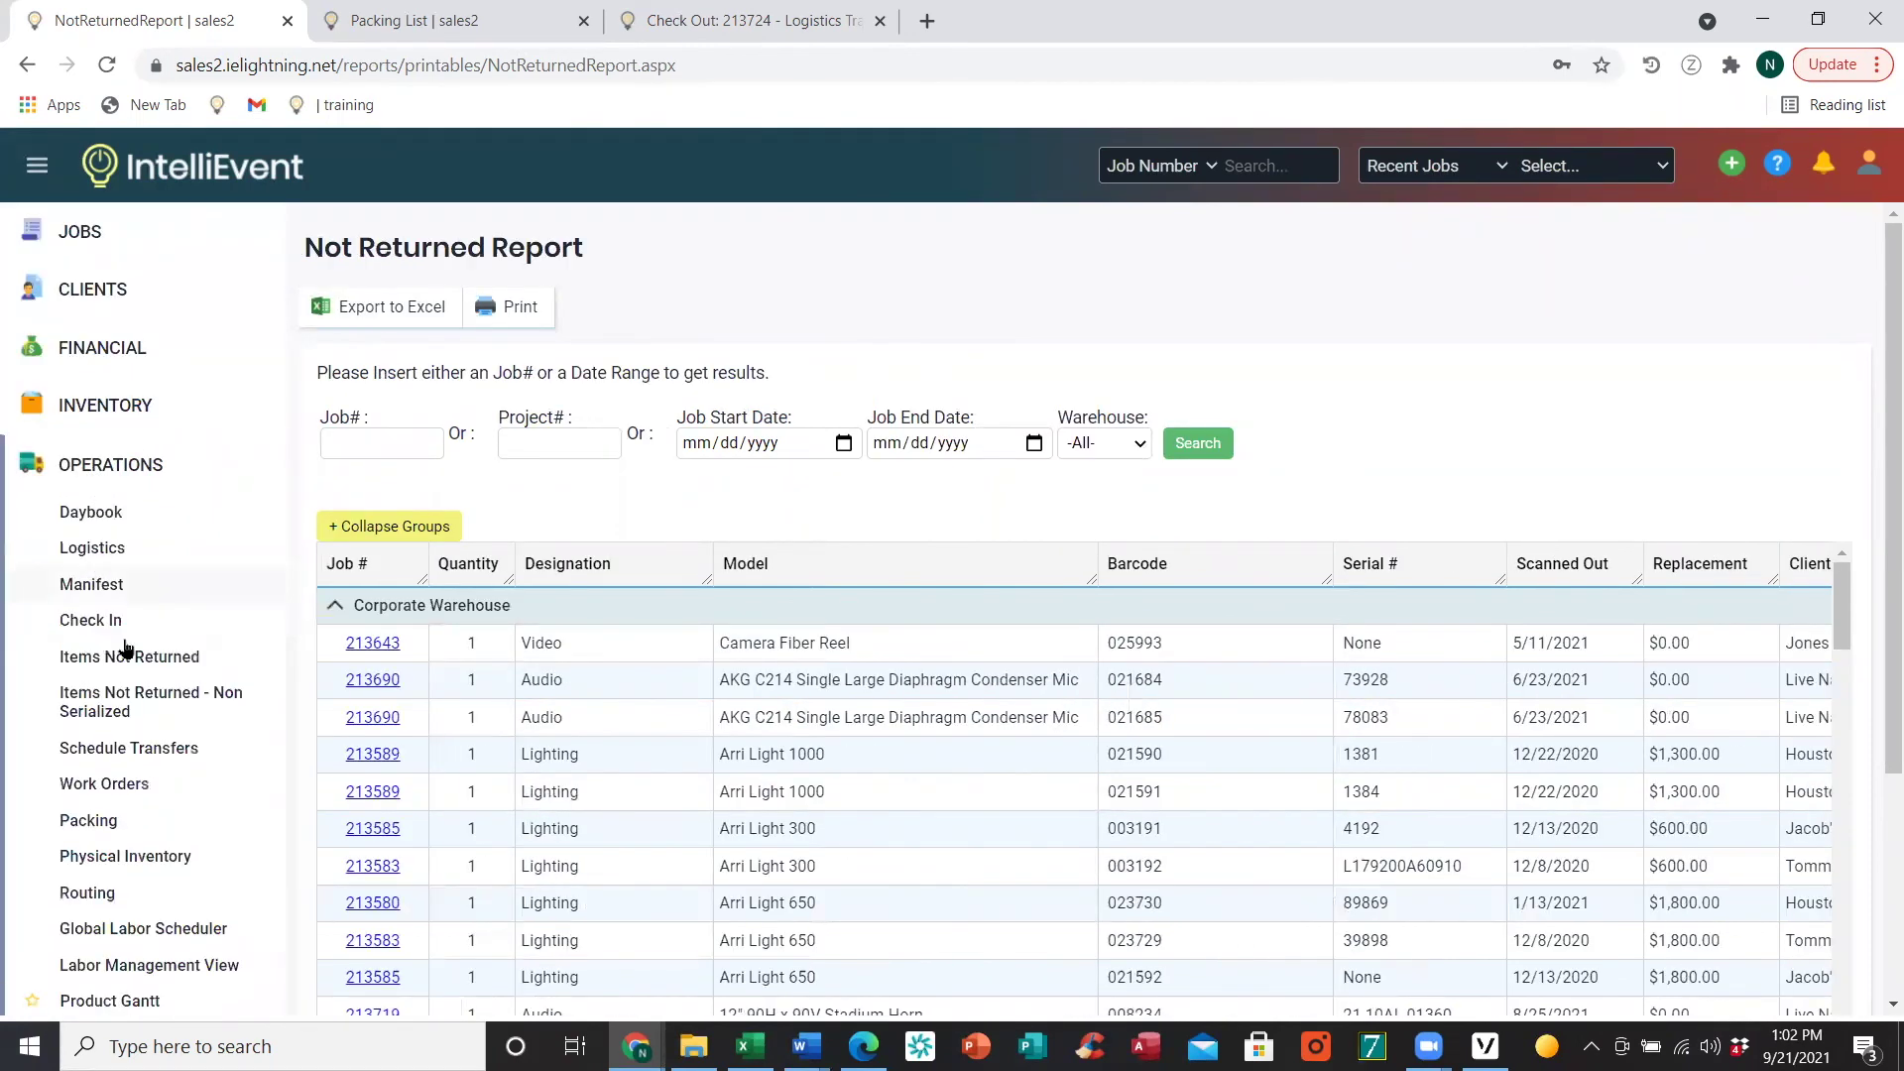
left_click(100, 706)
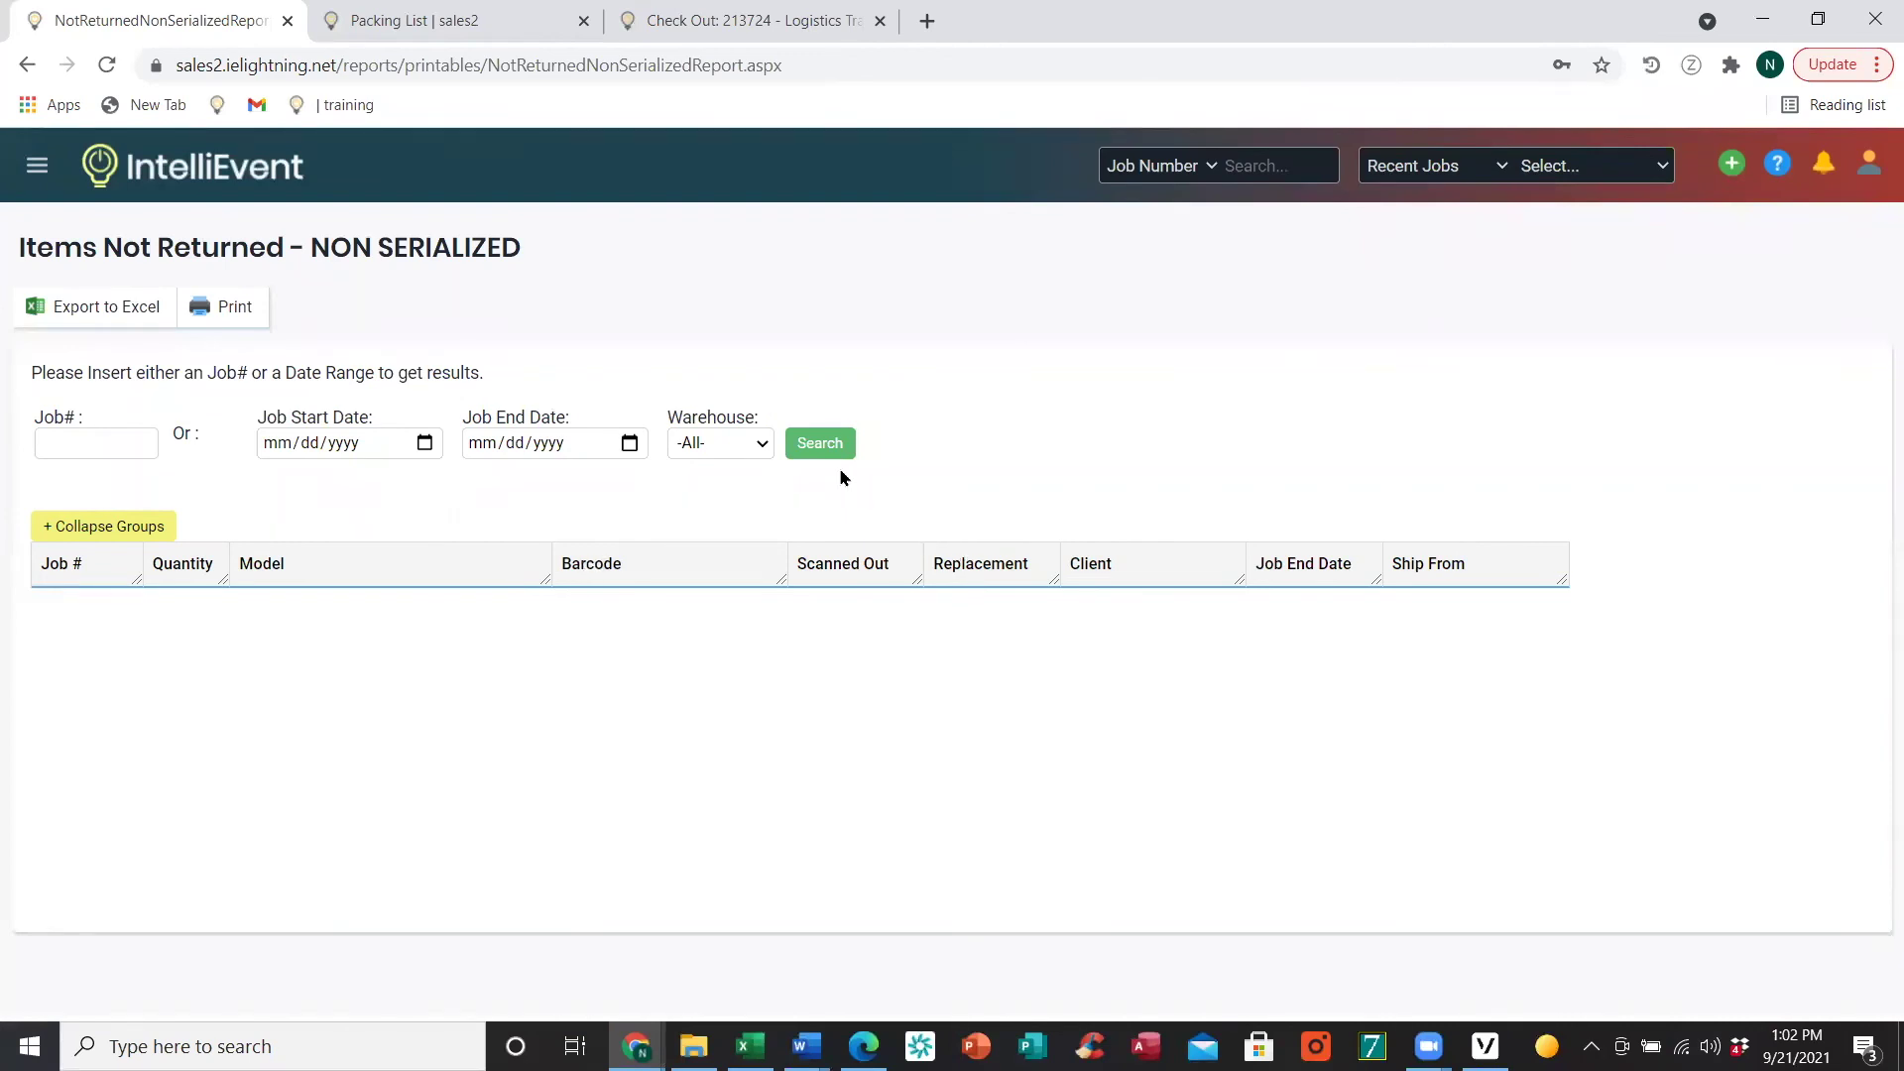
left_click(815, 446)
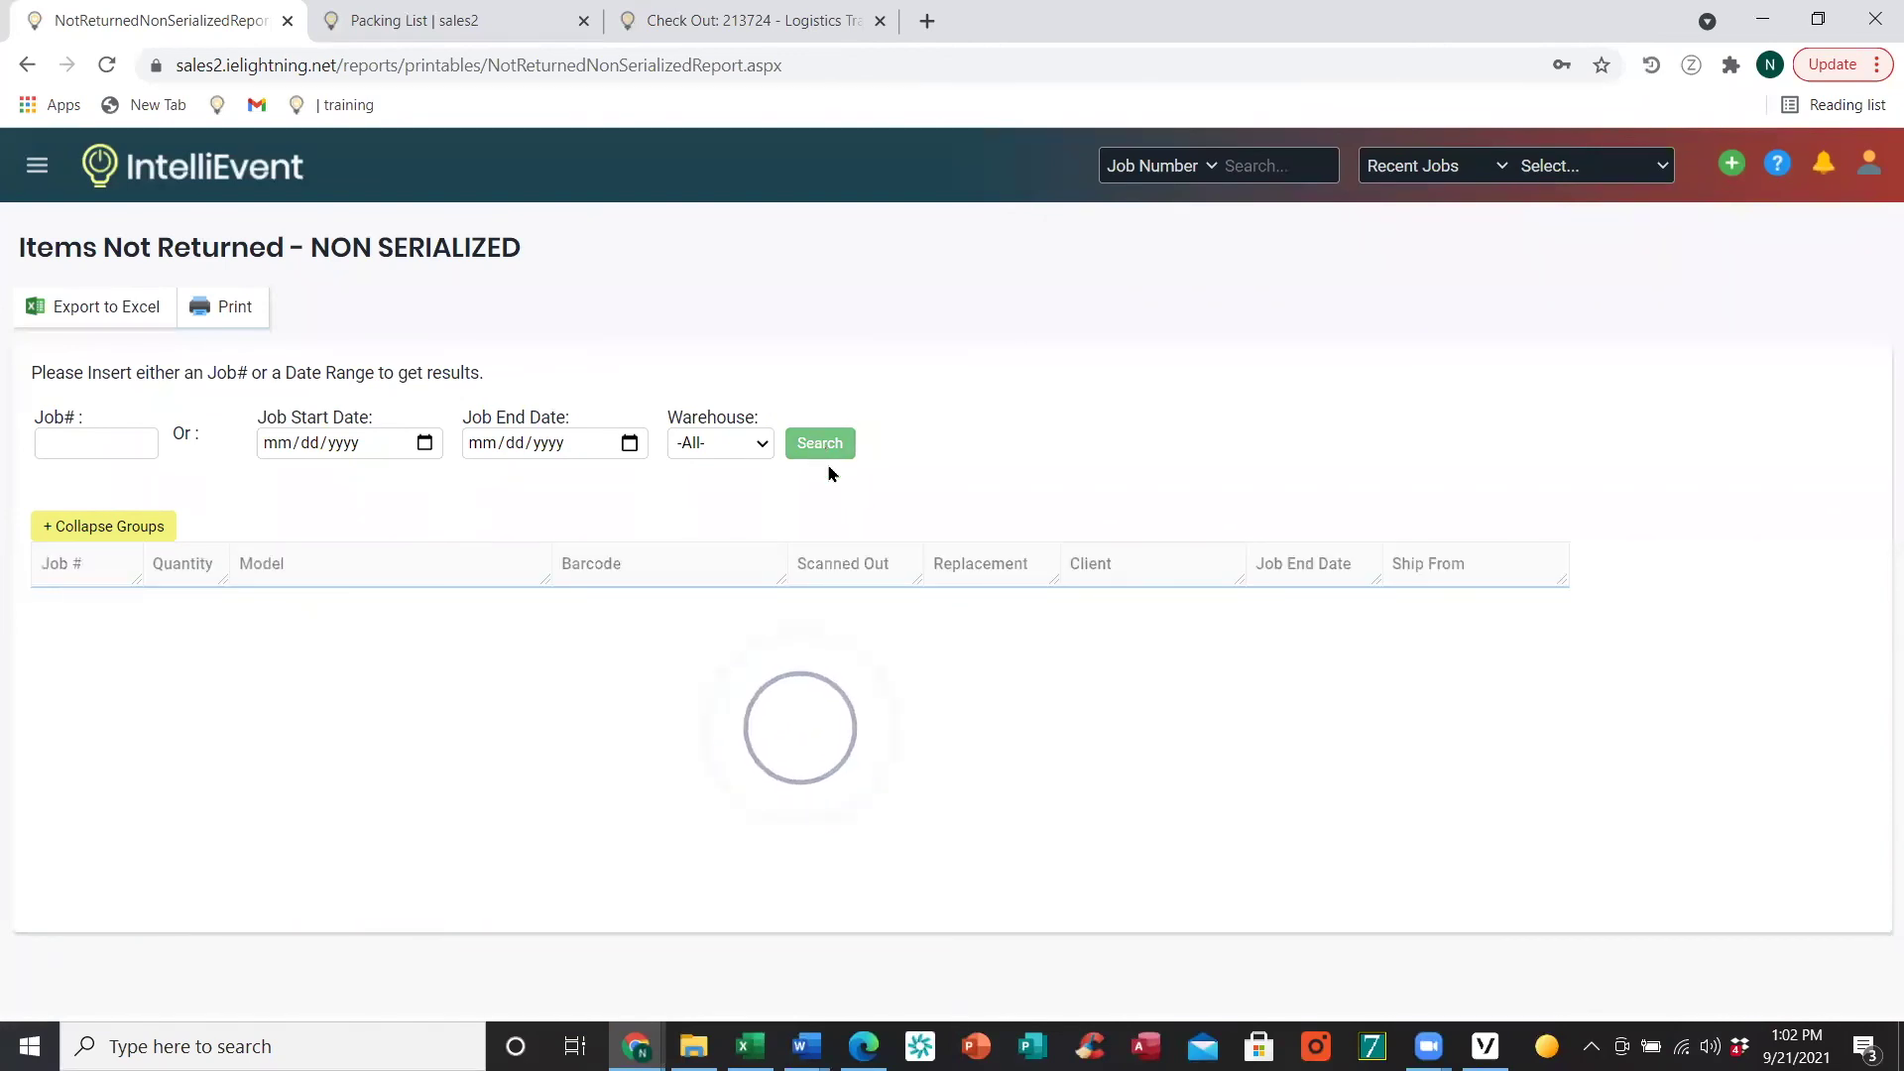